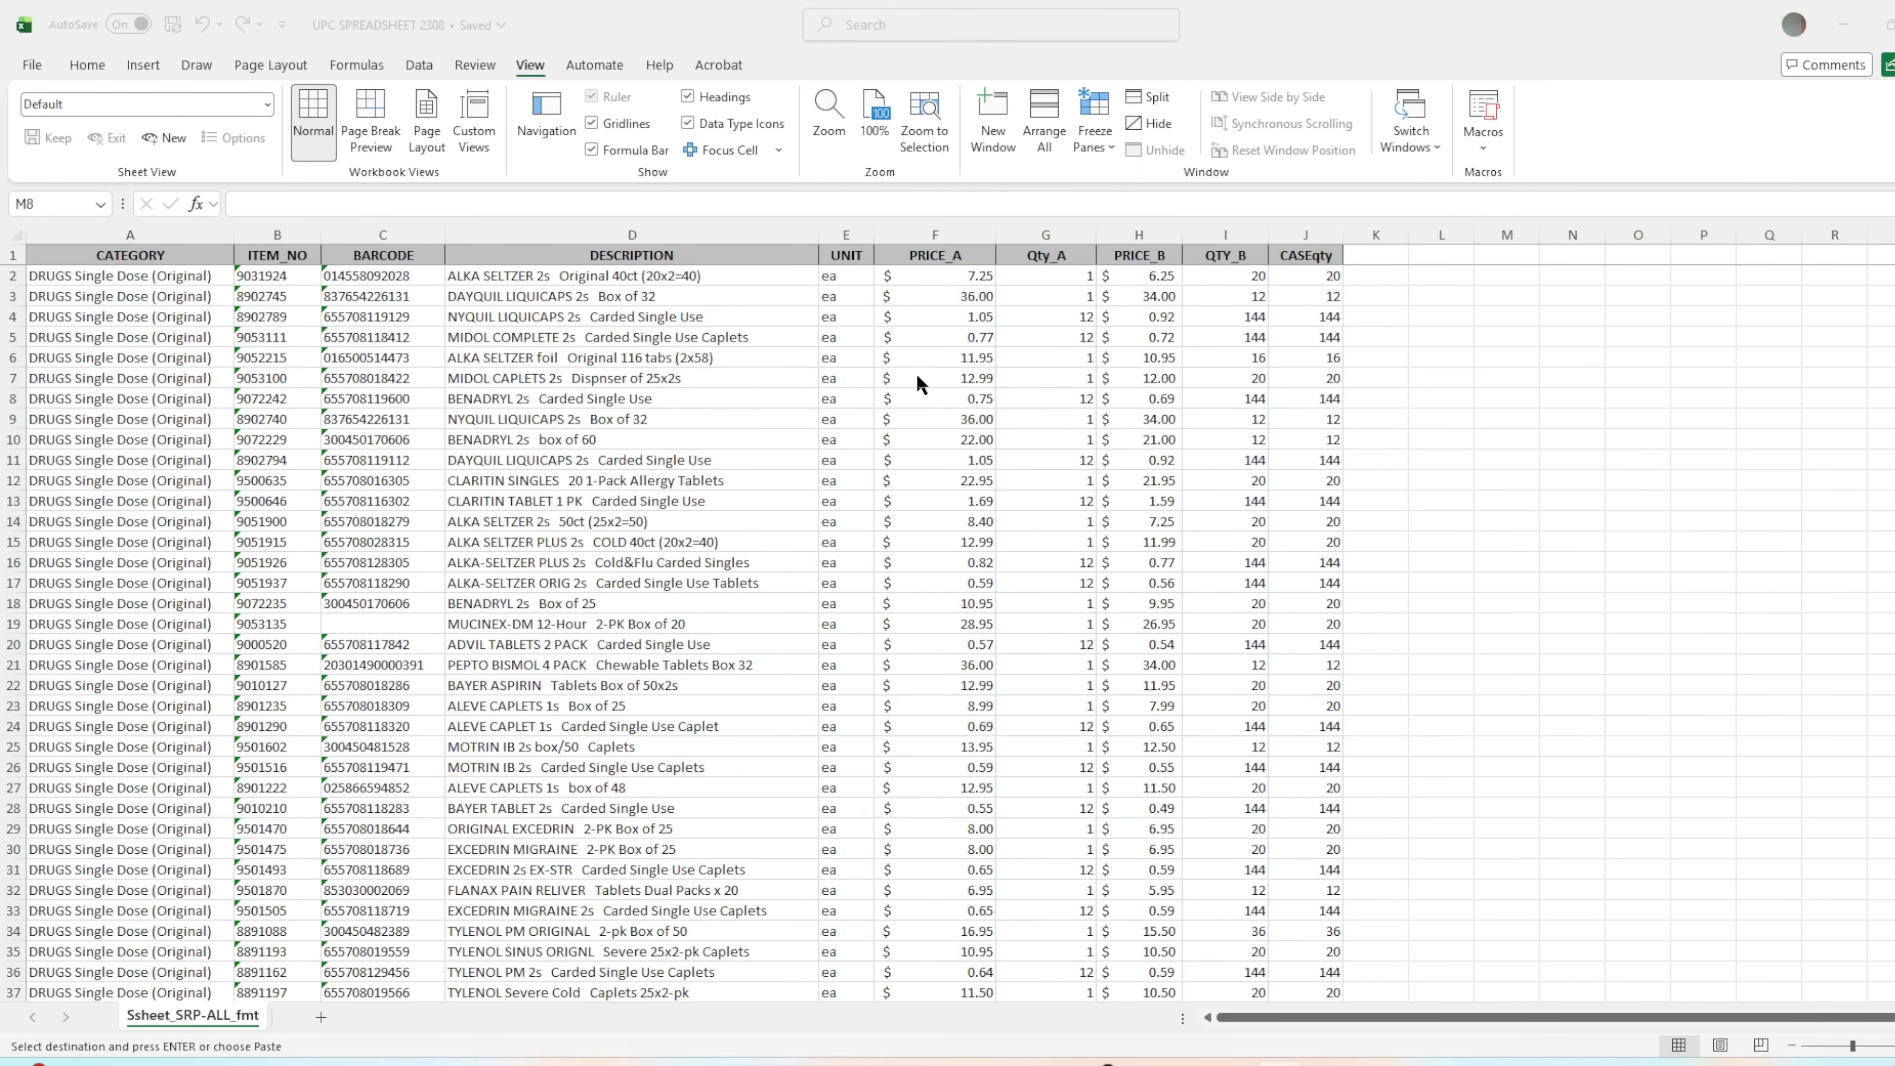
Examine the product list, comparing the ea and dz entries in the UNIT column with the PRICE_A values.
scroll(823, 448, down, 6)
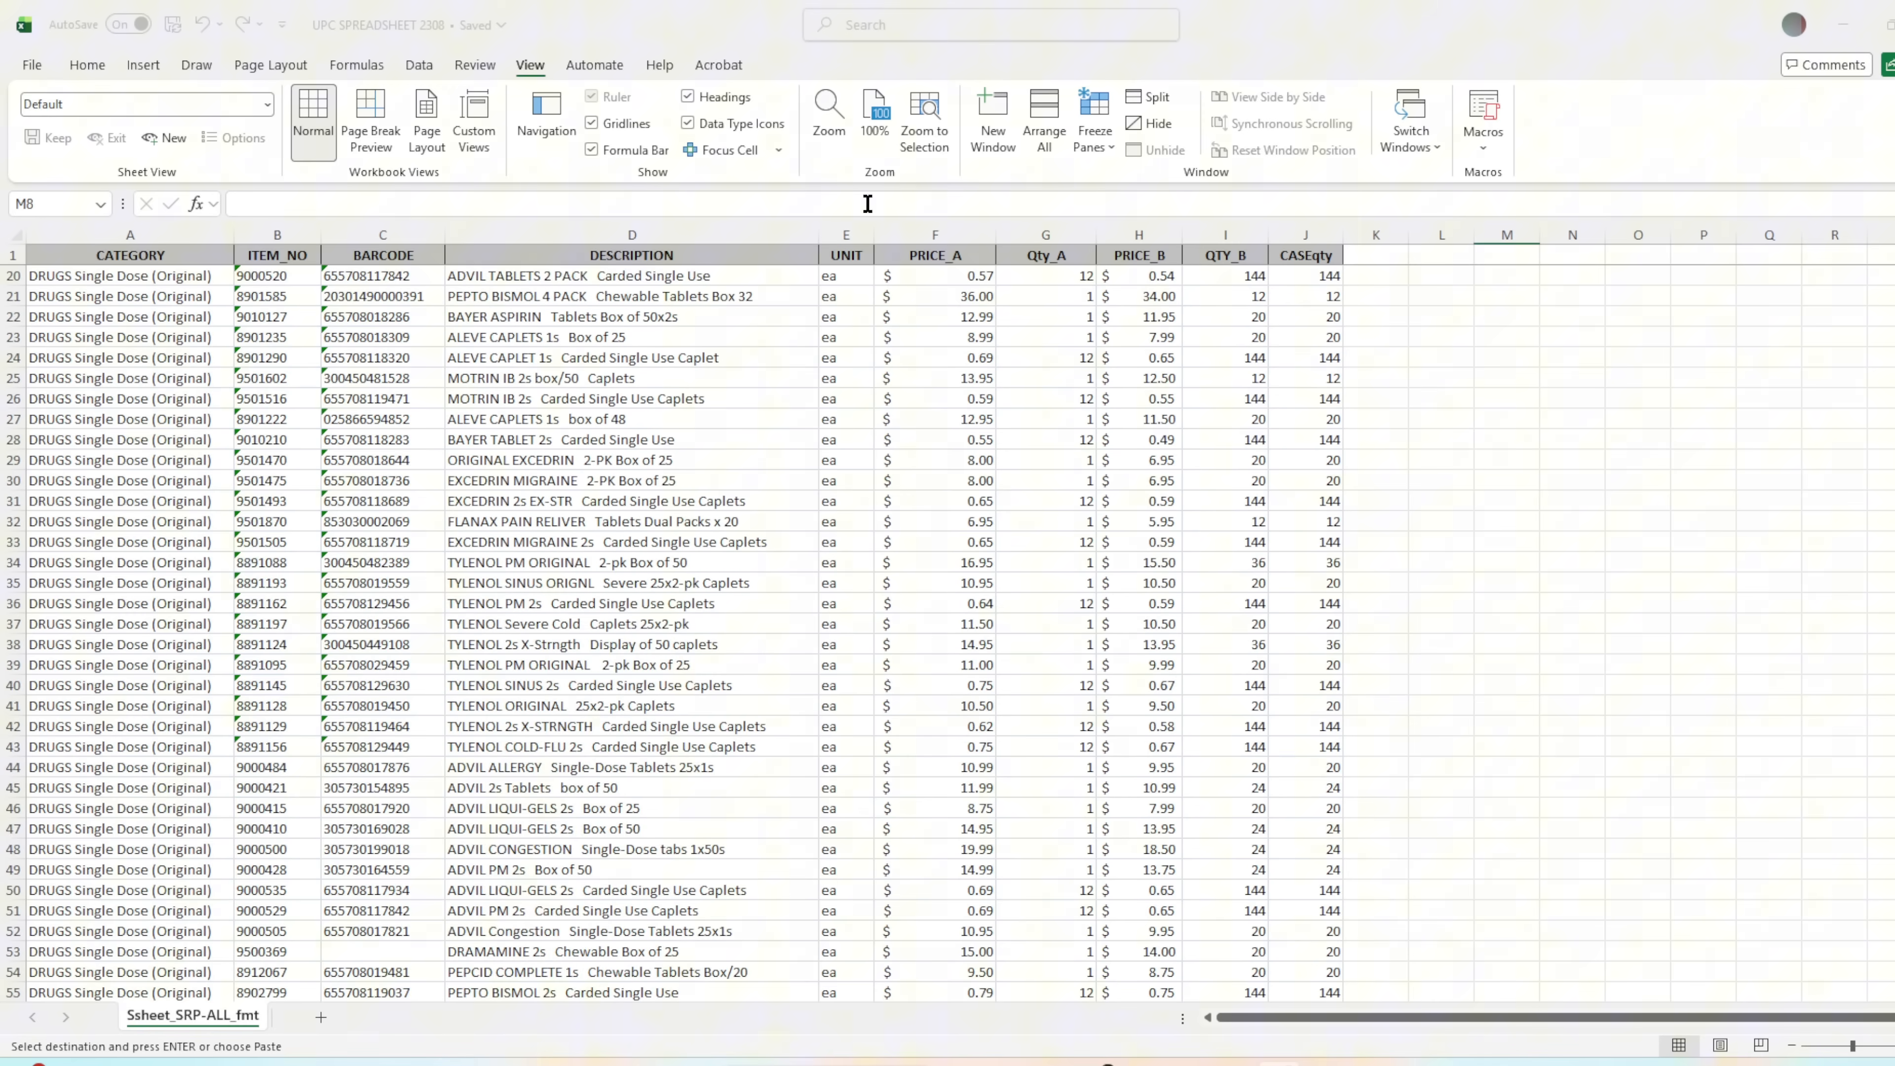
click(846, 239)
scroll(830, 315, down, 10)
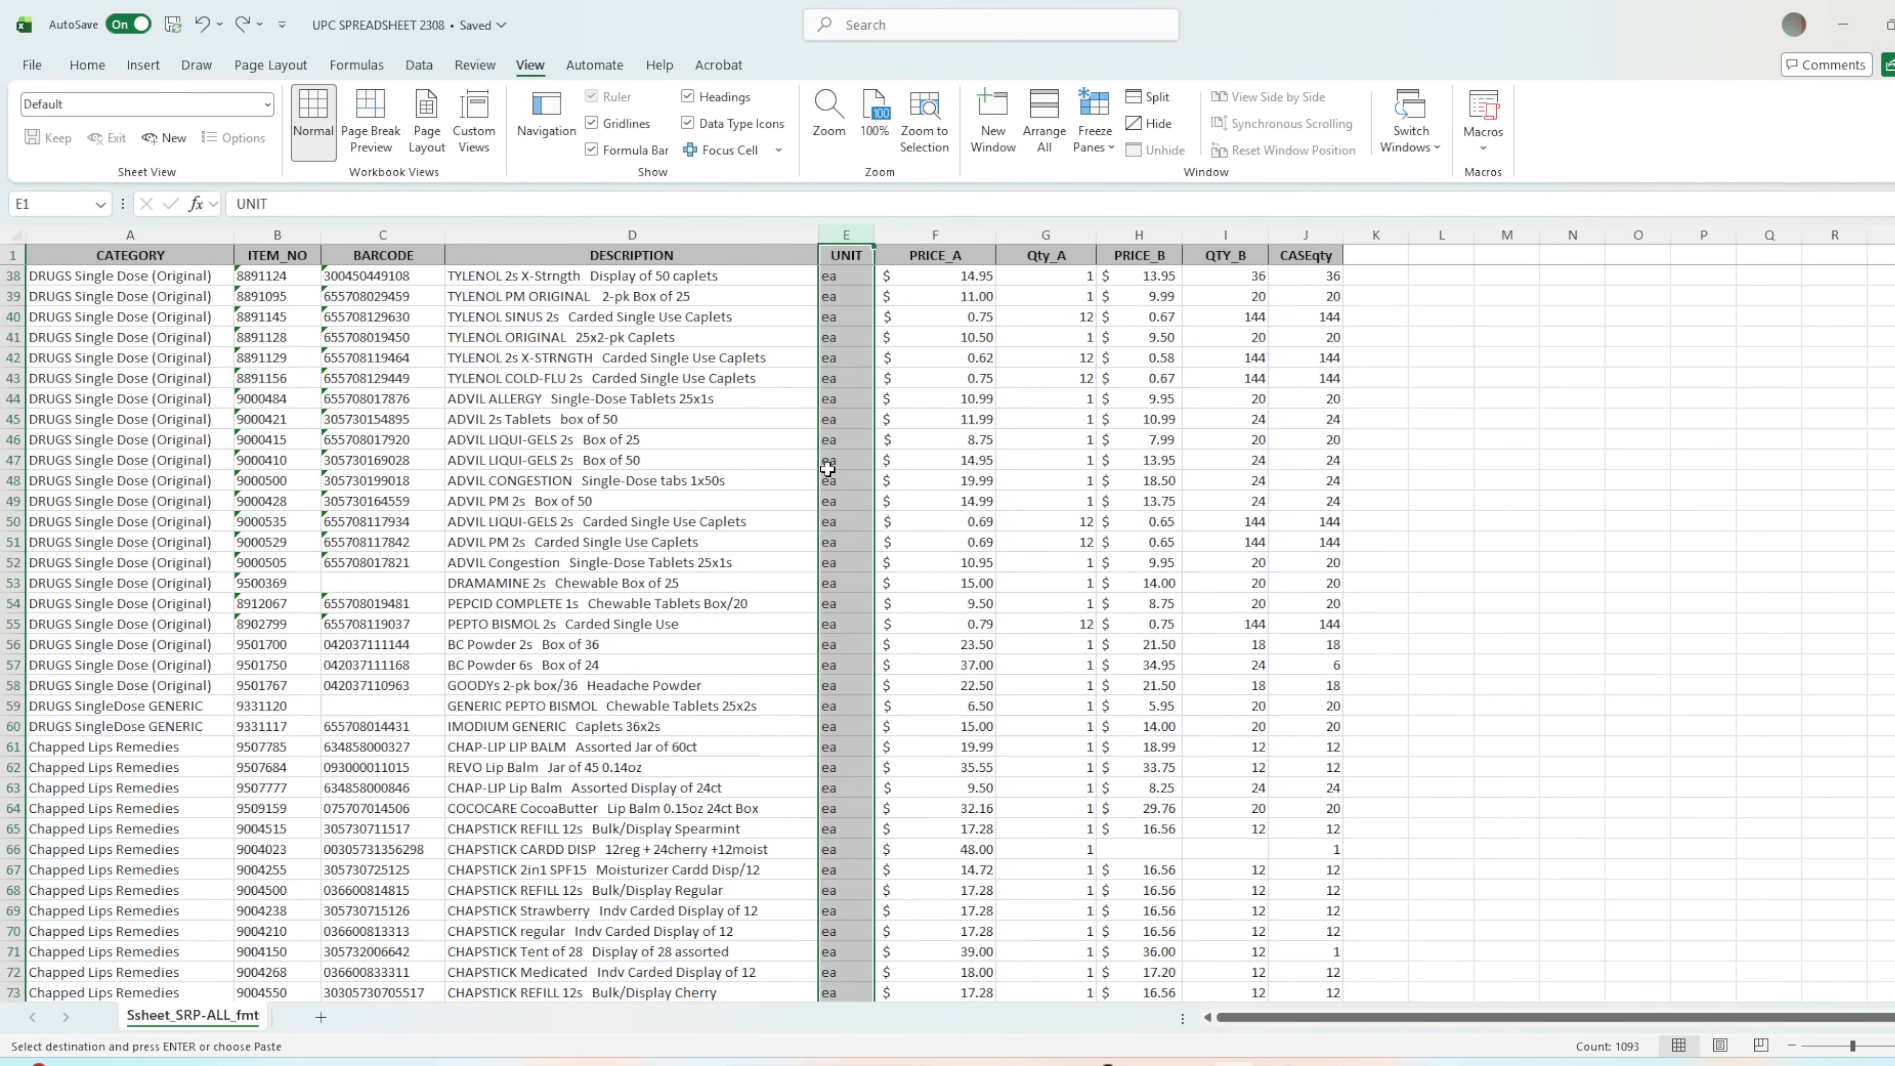
click(849, 438)
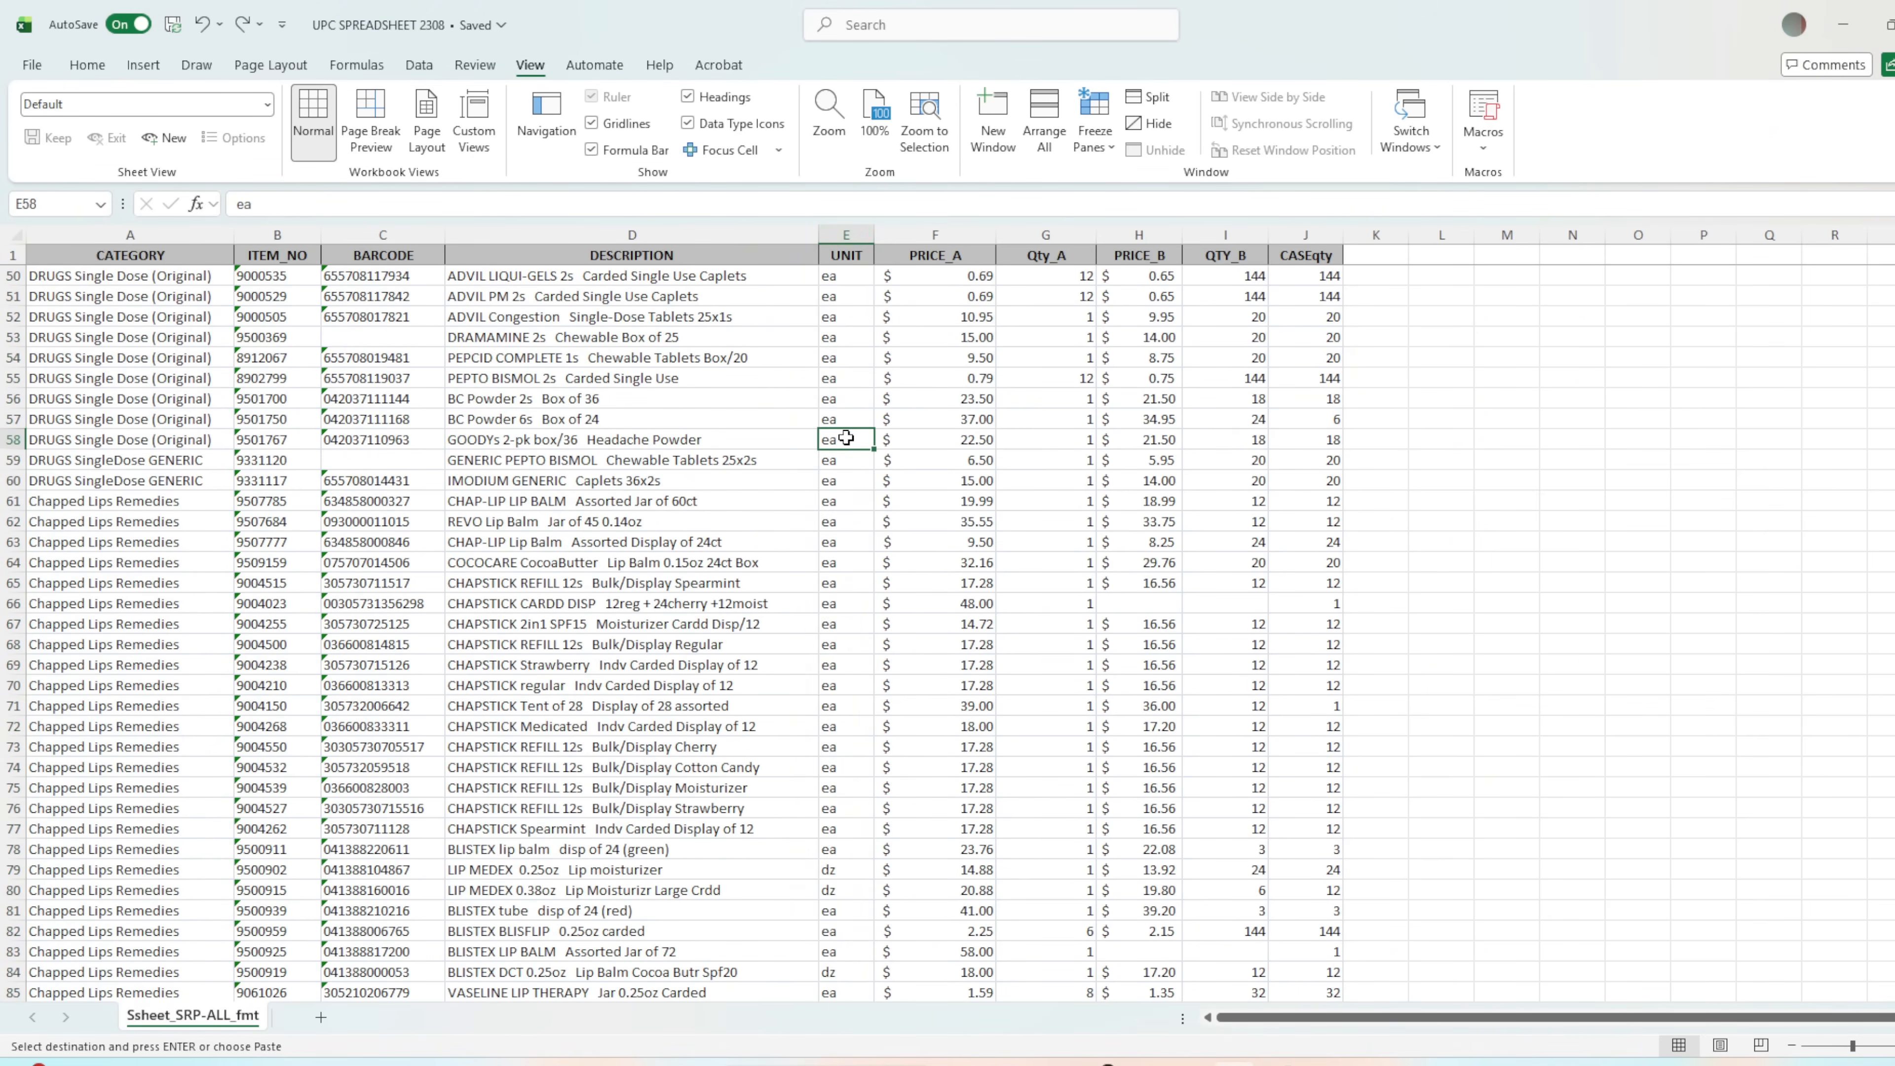
scroll(845, 448, down, 10)
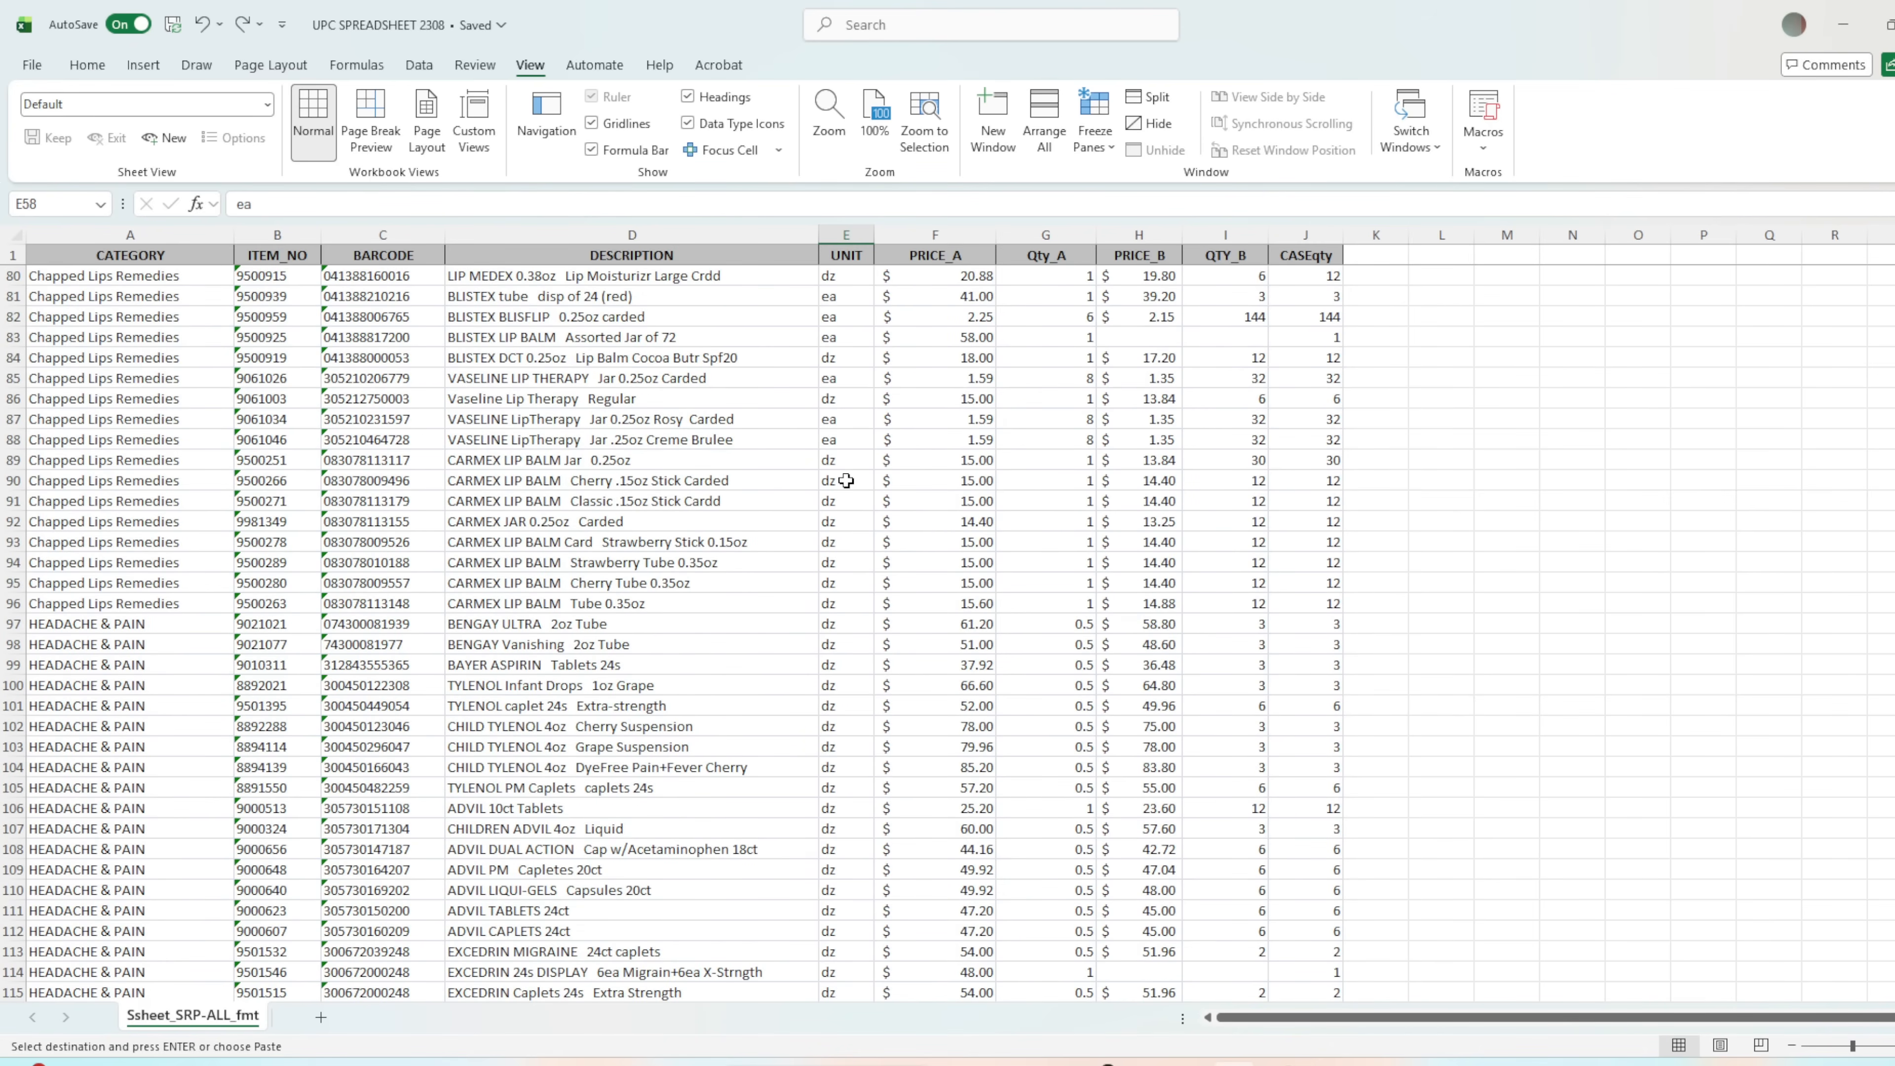
click(846, 481)
scroll(888, 577, up, 12)
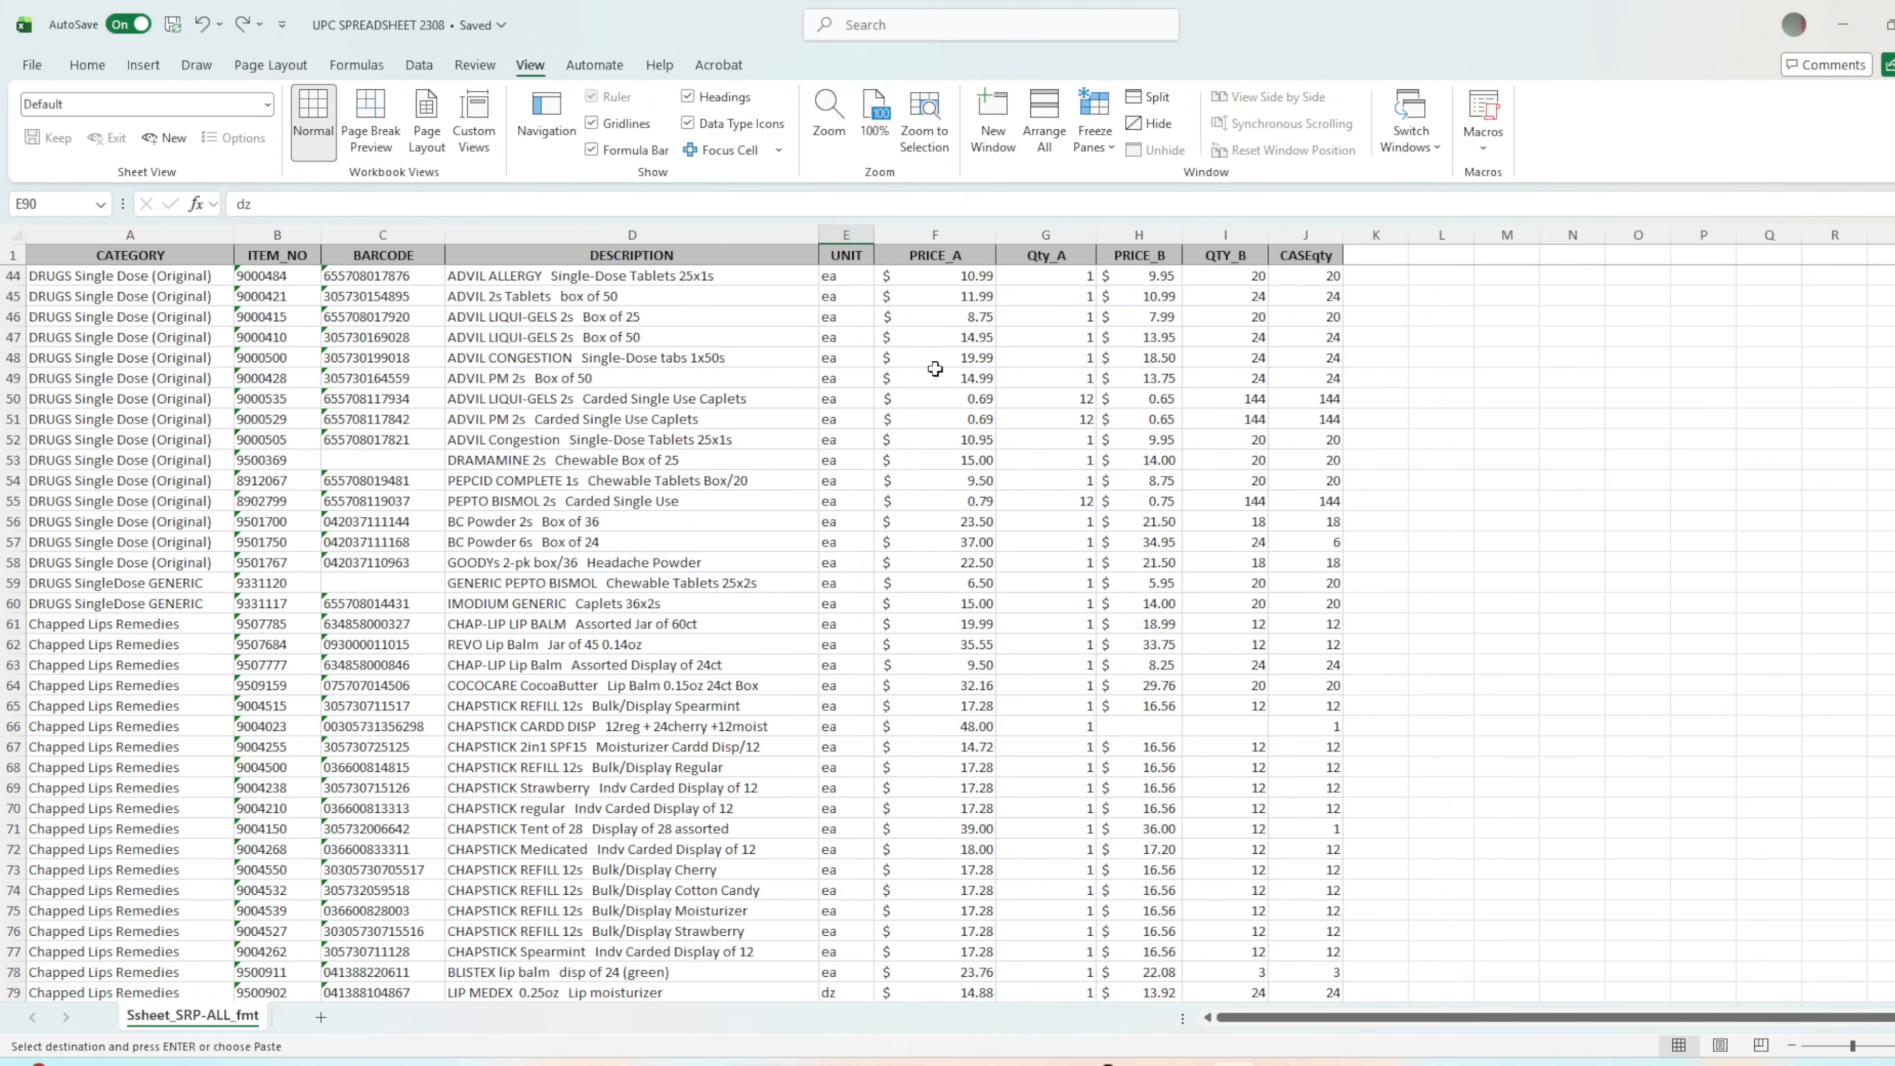
click(646, 375)
click(937, 373)
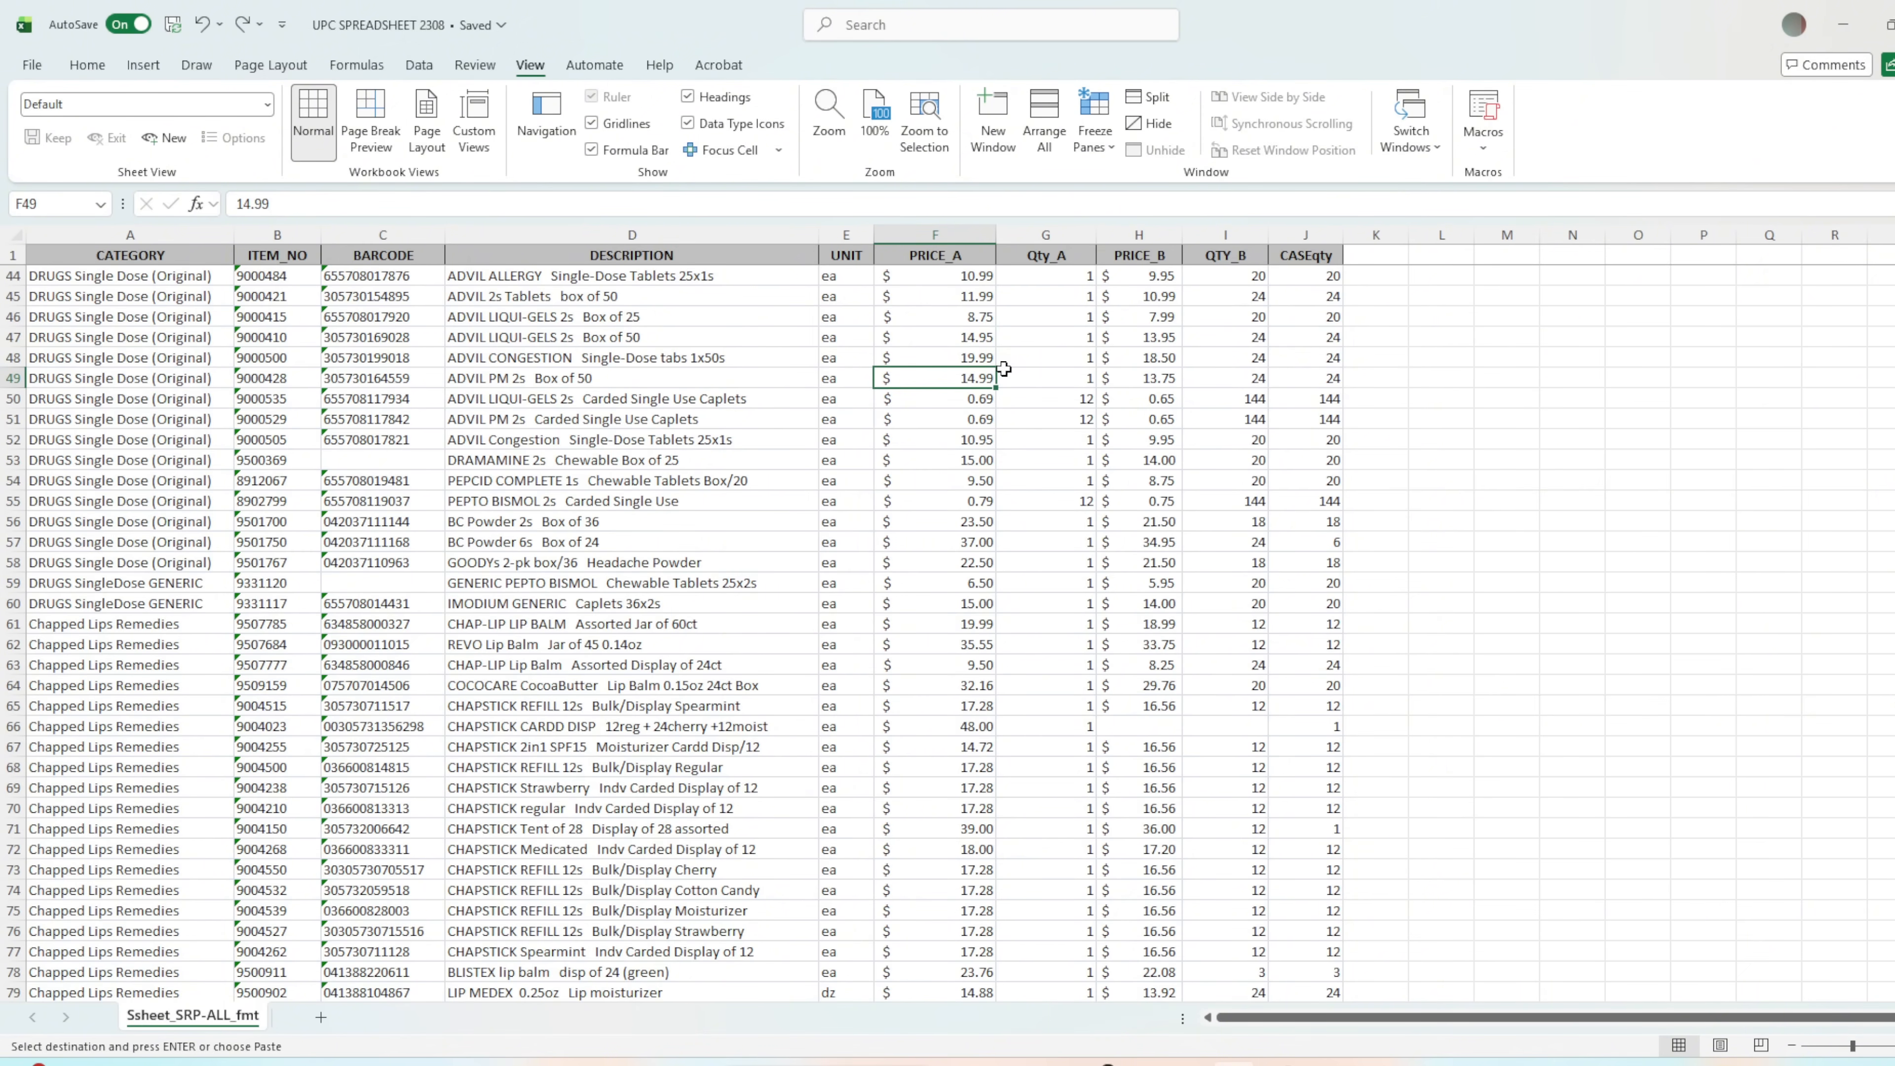
scroll(874, 437, down, 8)
scroll(875, 436, down, 6)
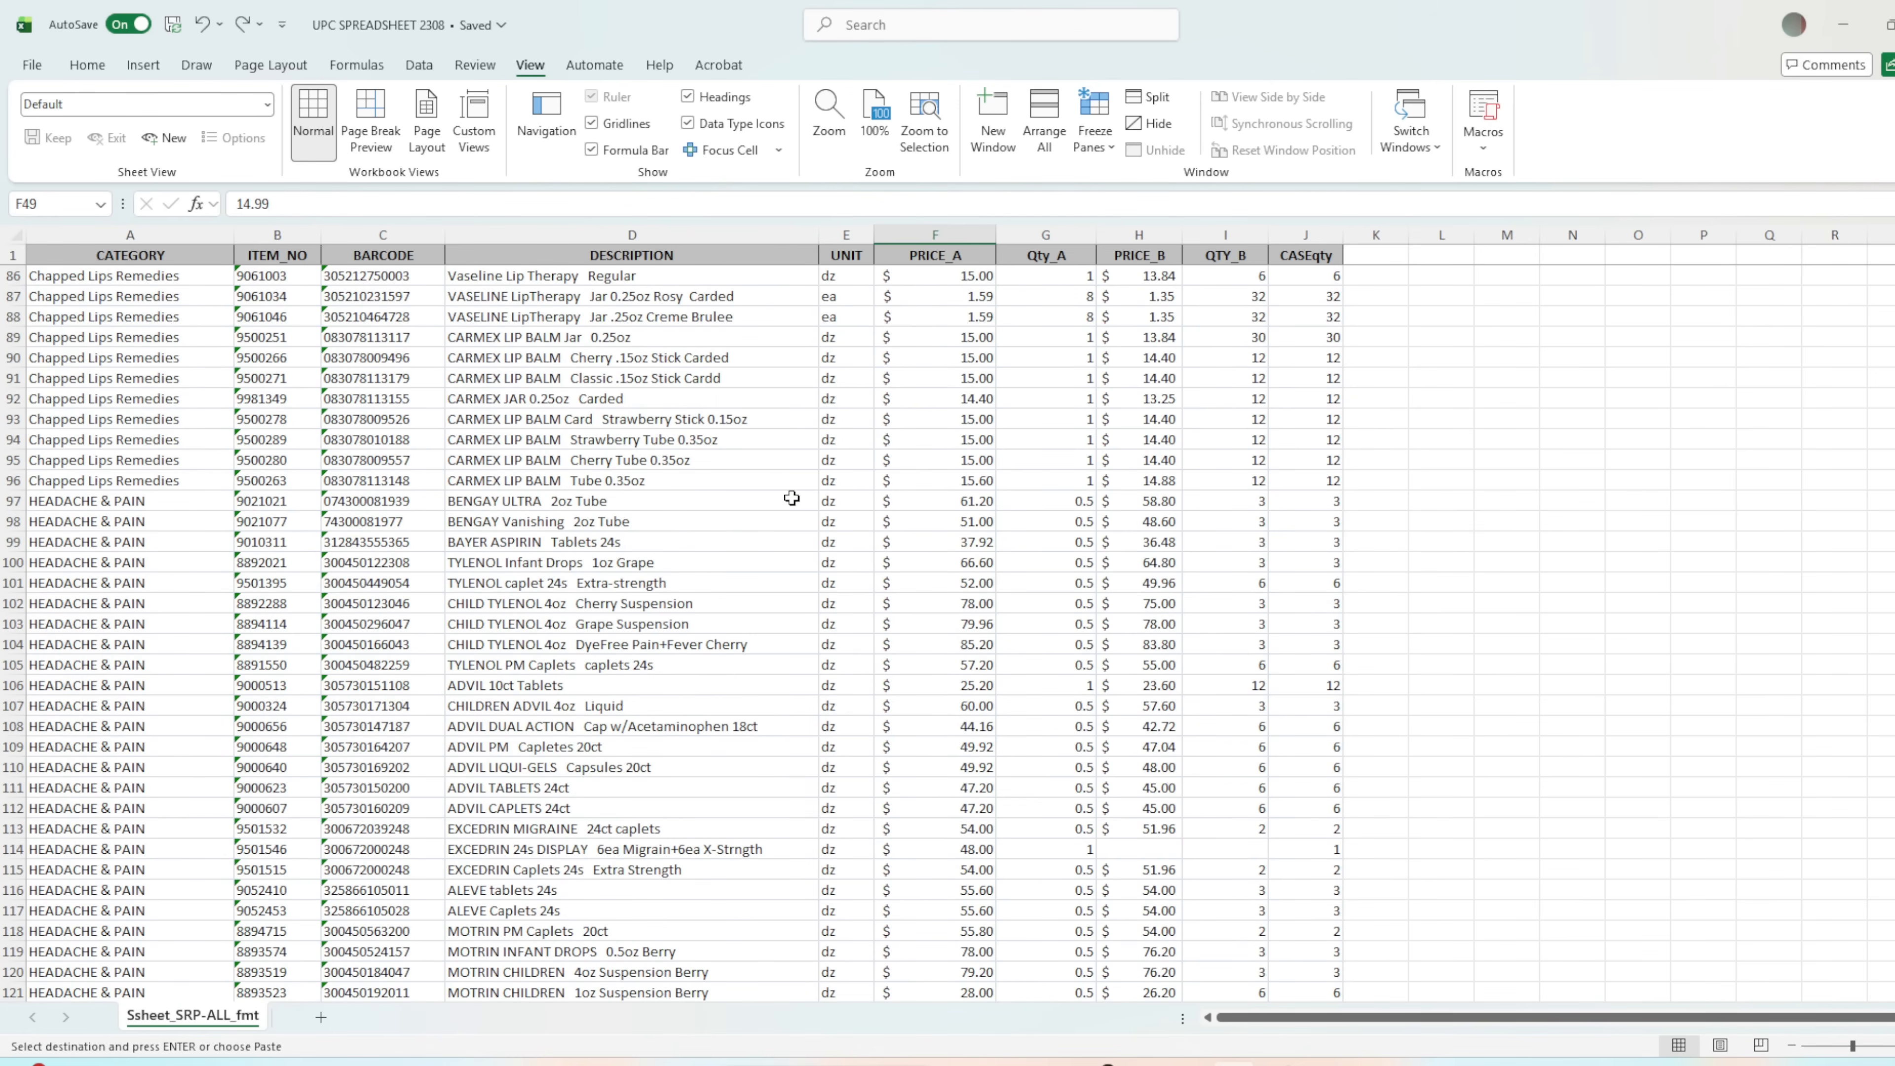
click(25, 562)
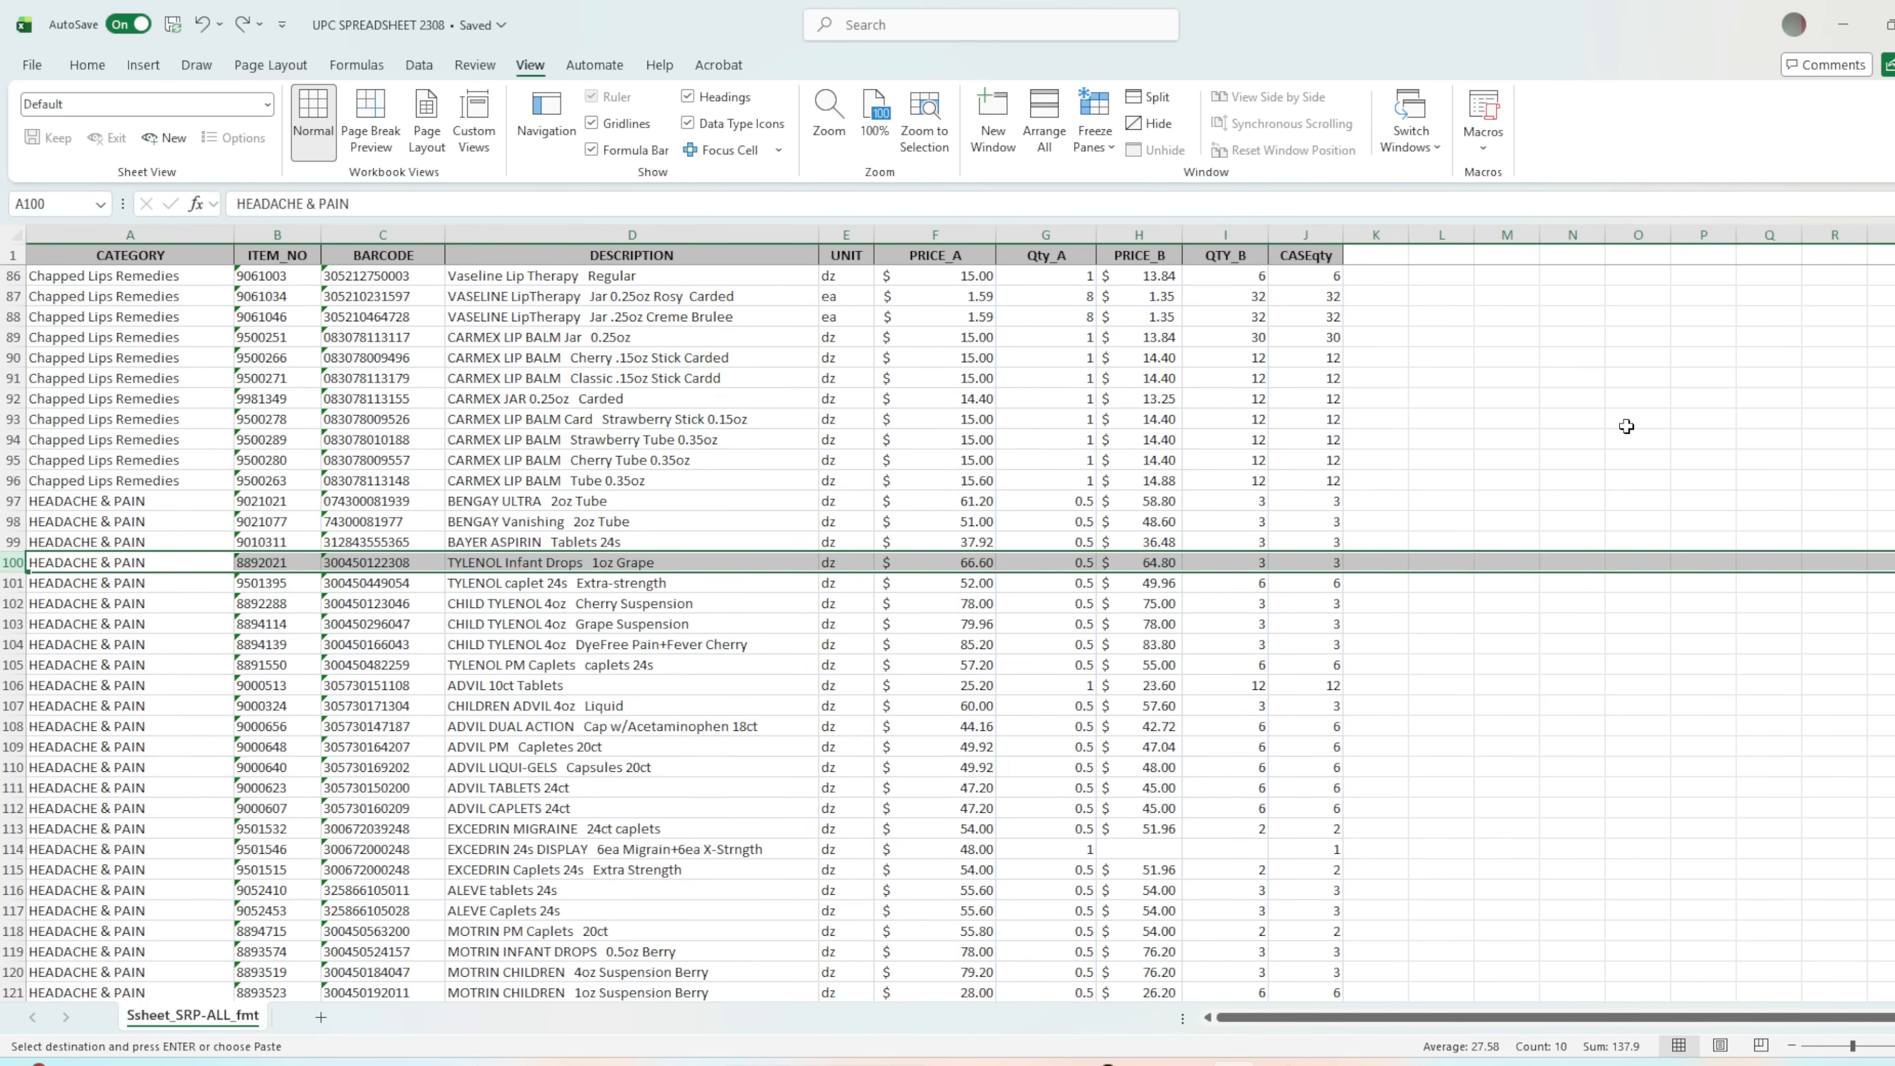
scroll(947, 631, up, 20)
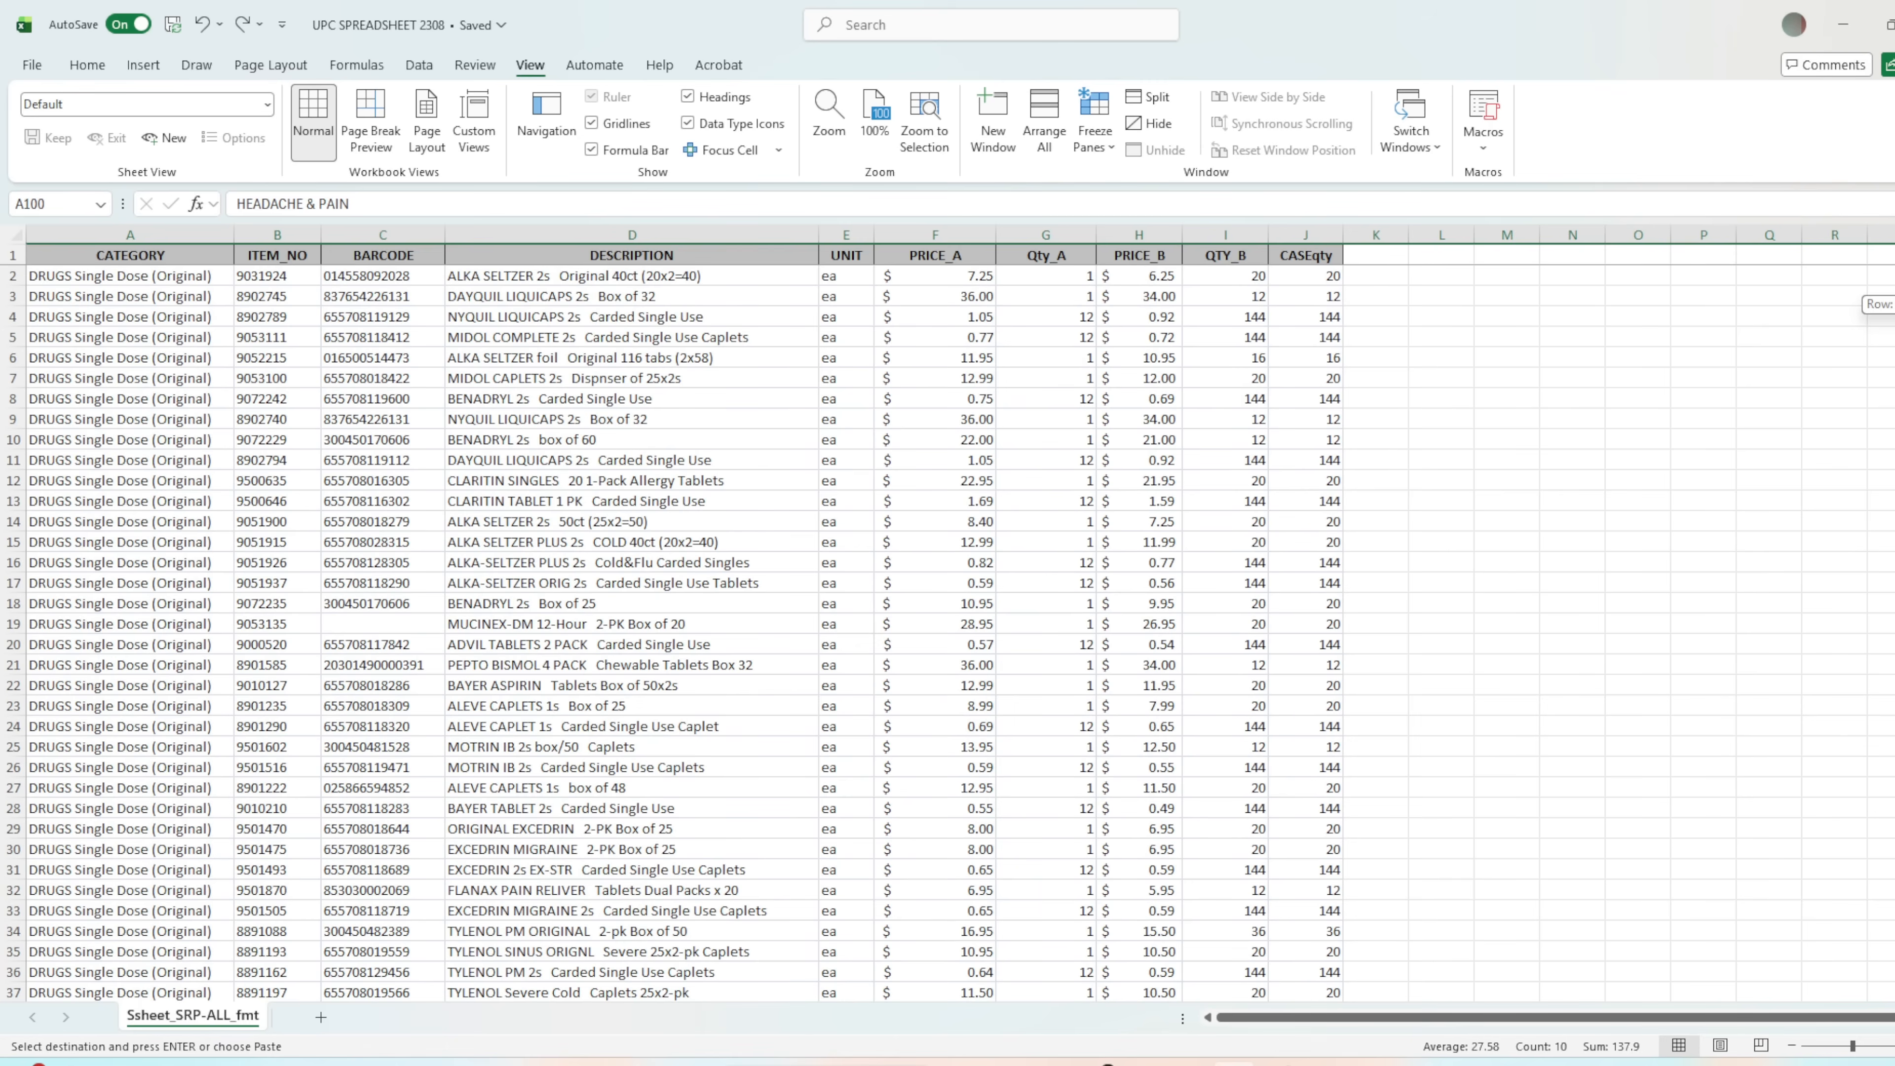
Add the header "Use Price" in cell K1, beside the CASEqty column.
click(1393, 258)
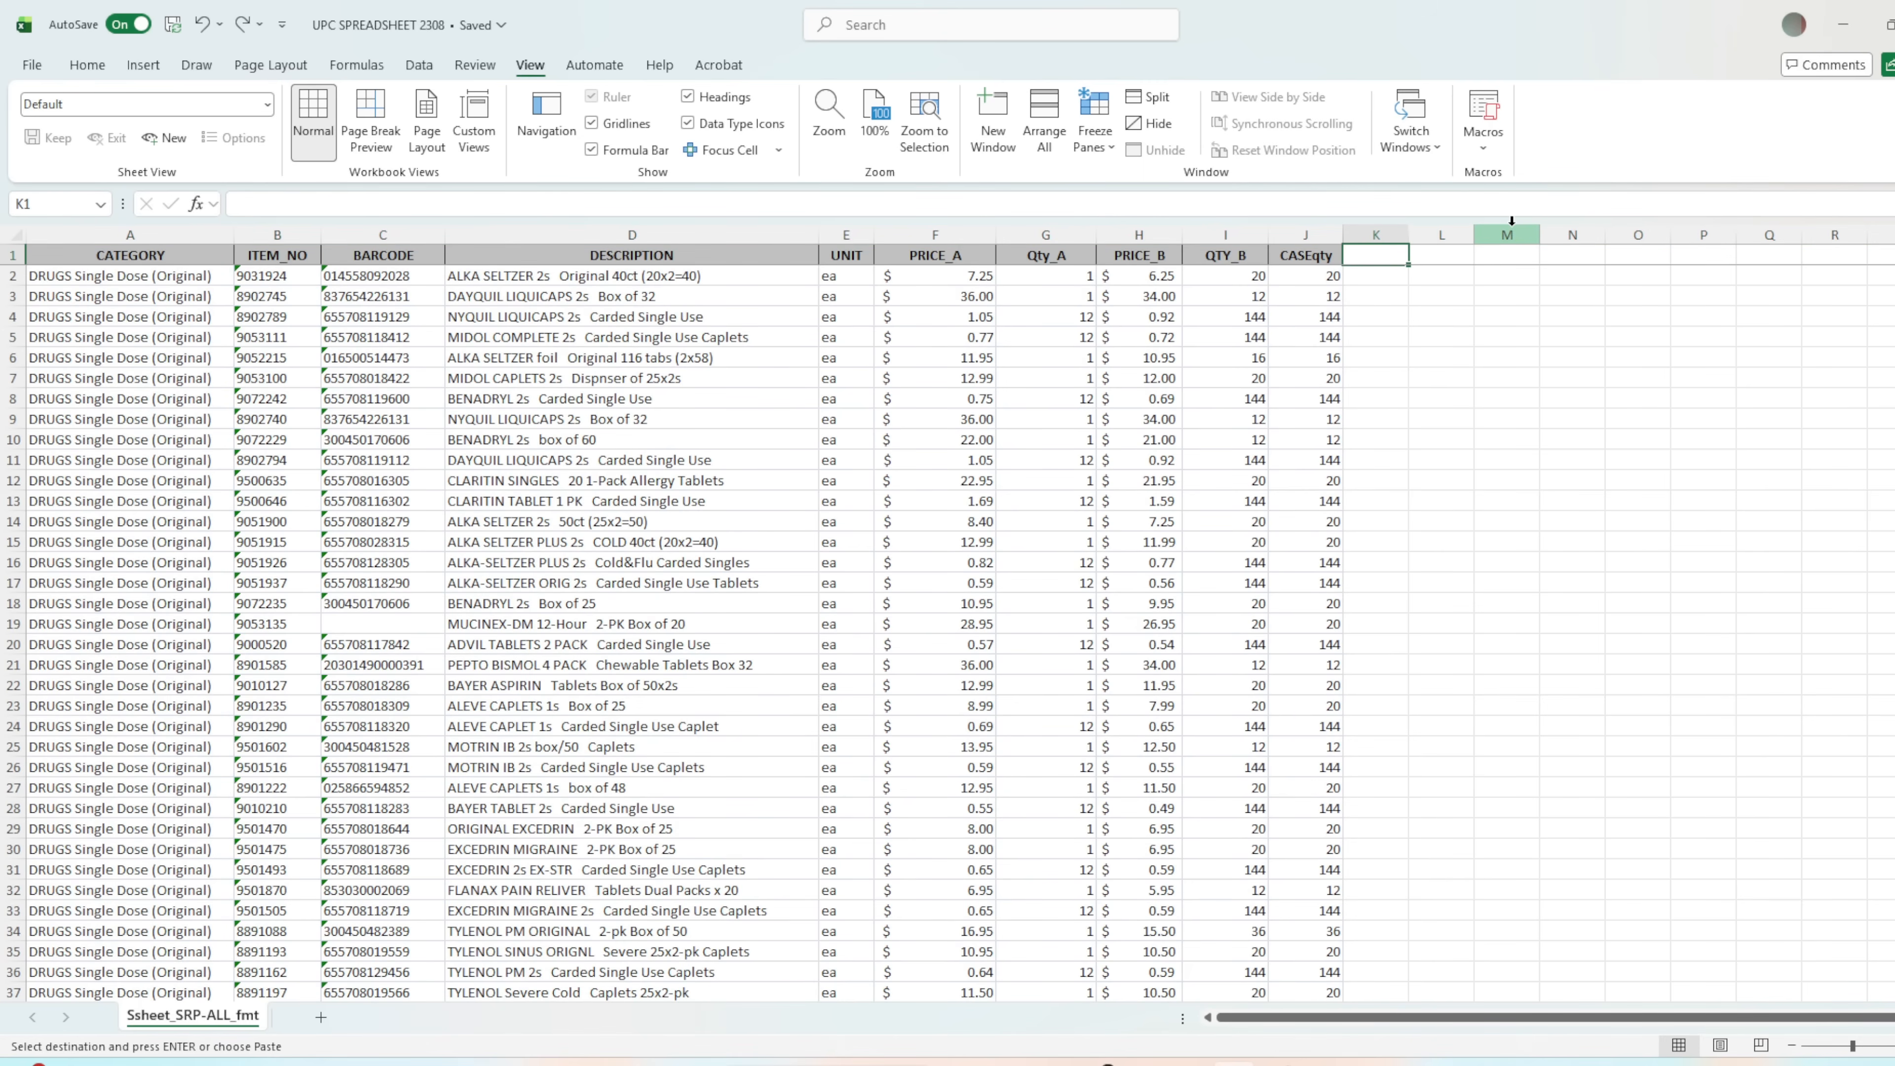
text(Use Price)
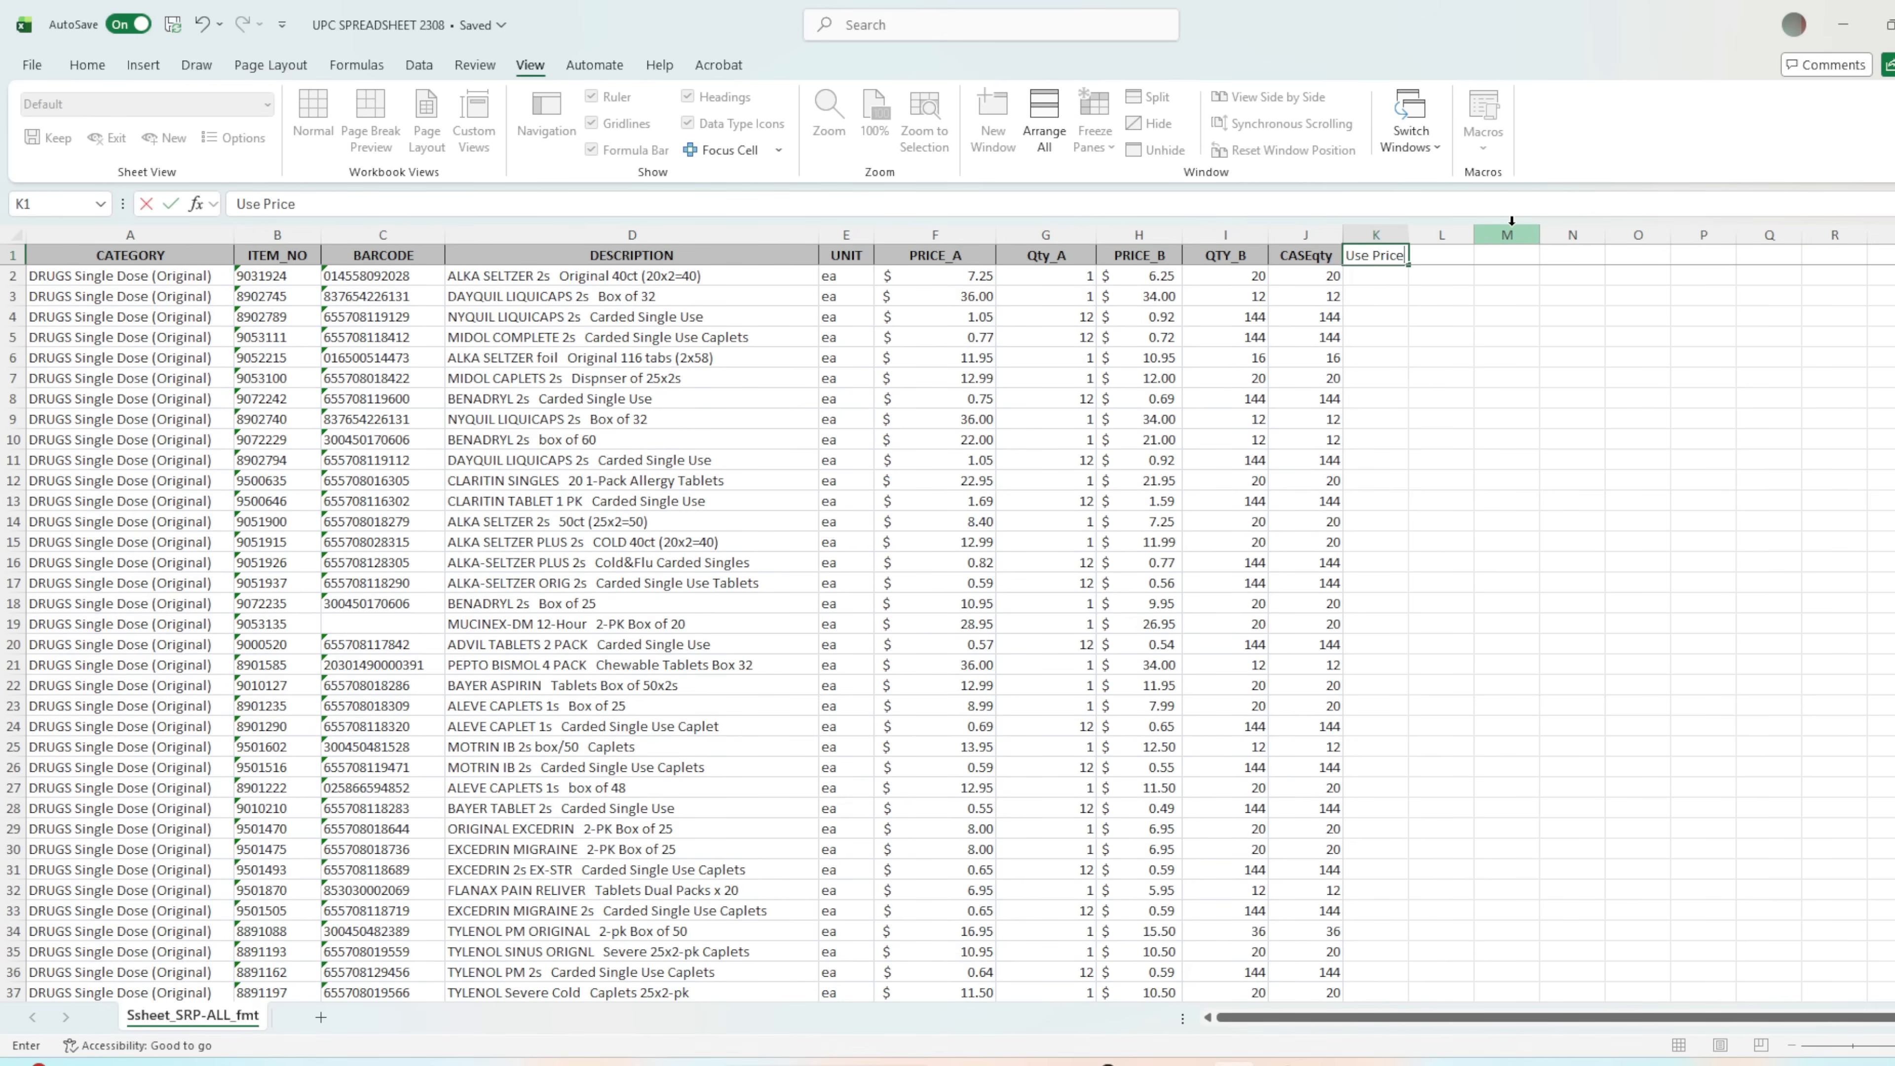
key(Return)
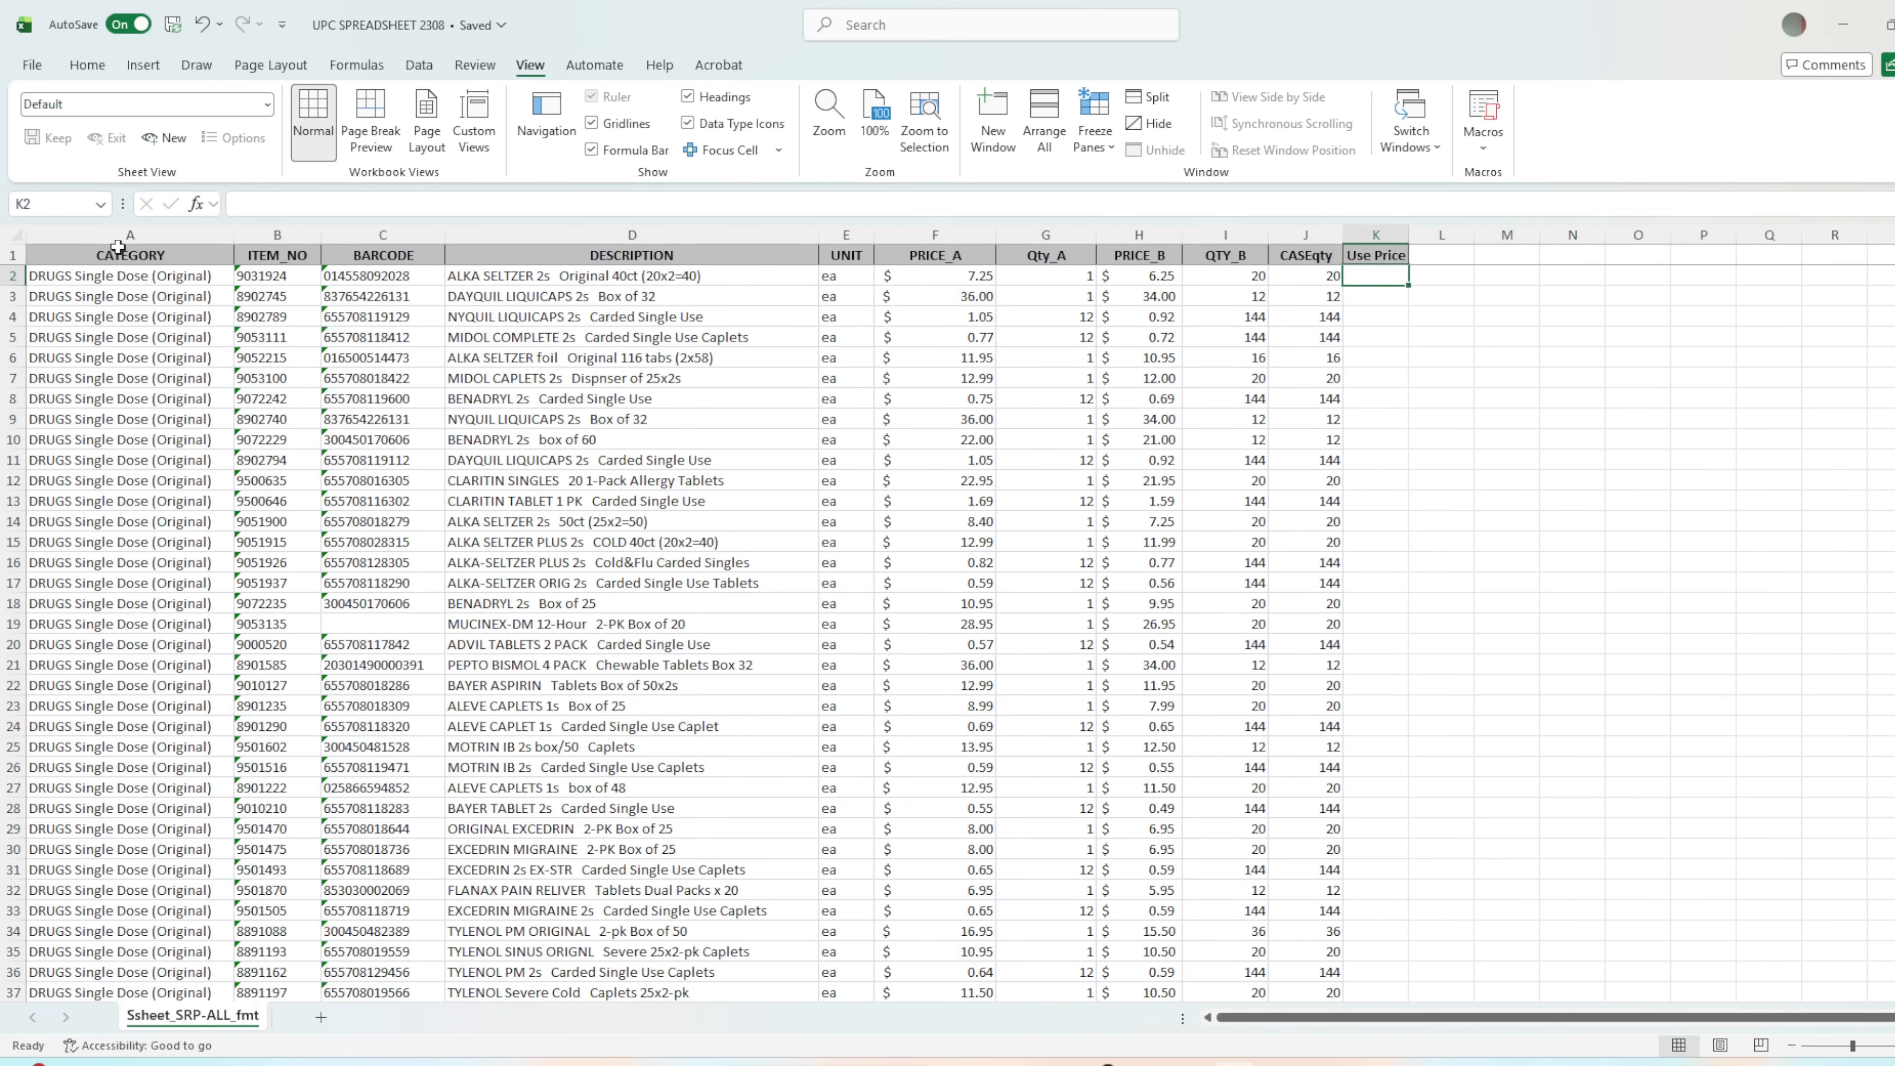
Add filters to the header row from CATEGORY through Use Price and autofit the widths of columns A to K.
drag(119, 254, 1350, 242)
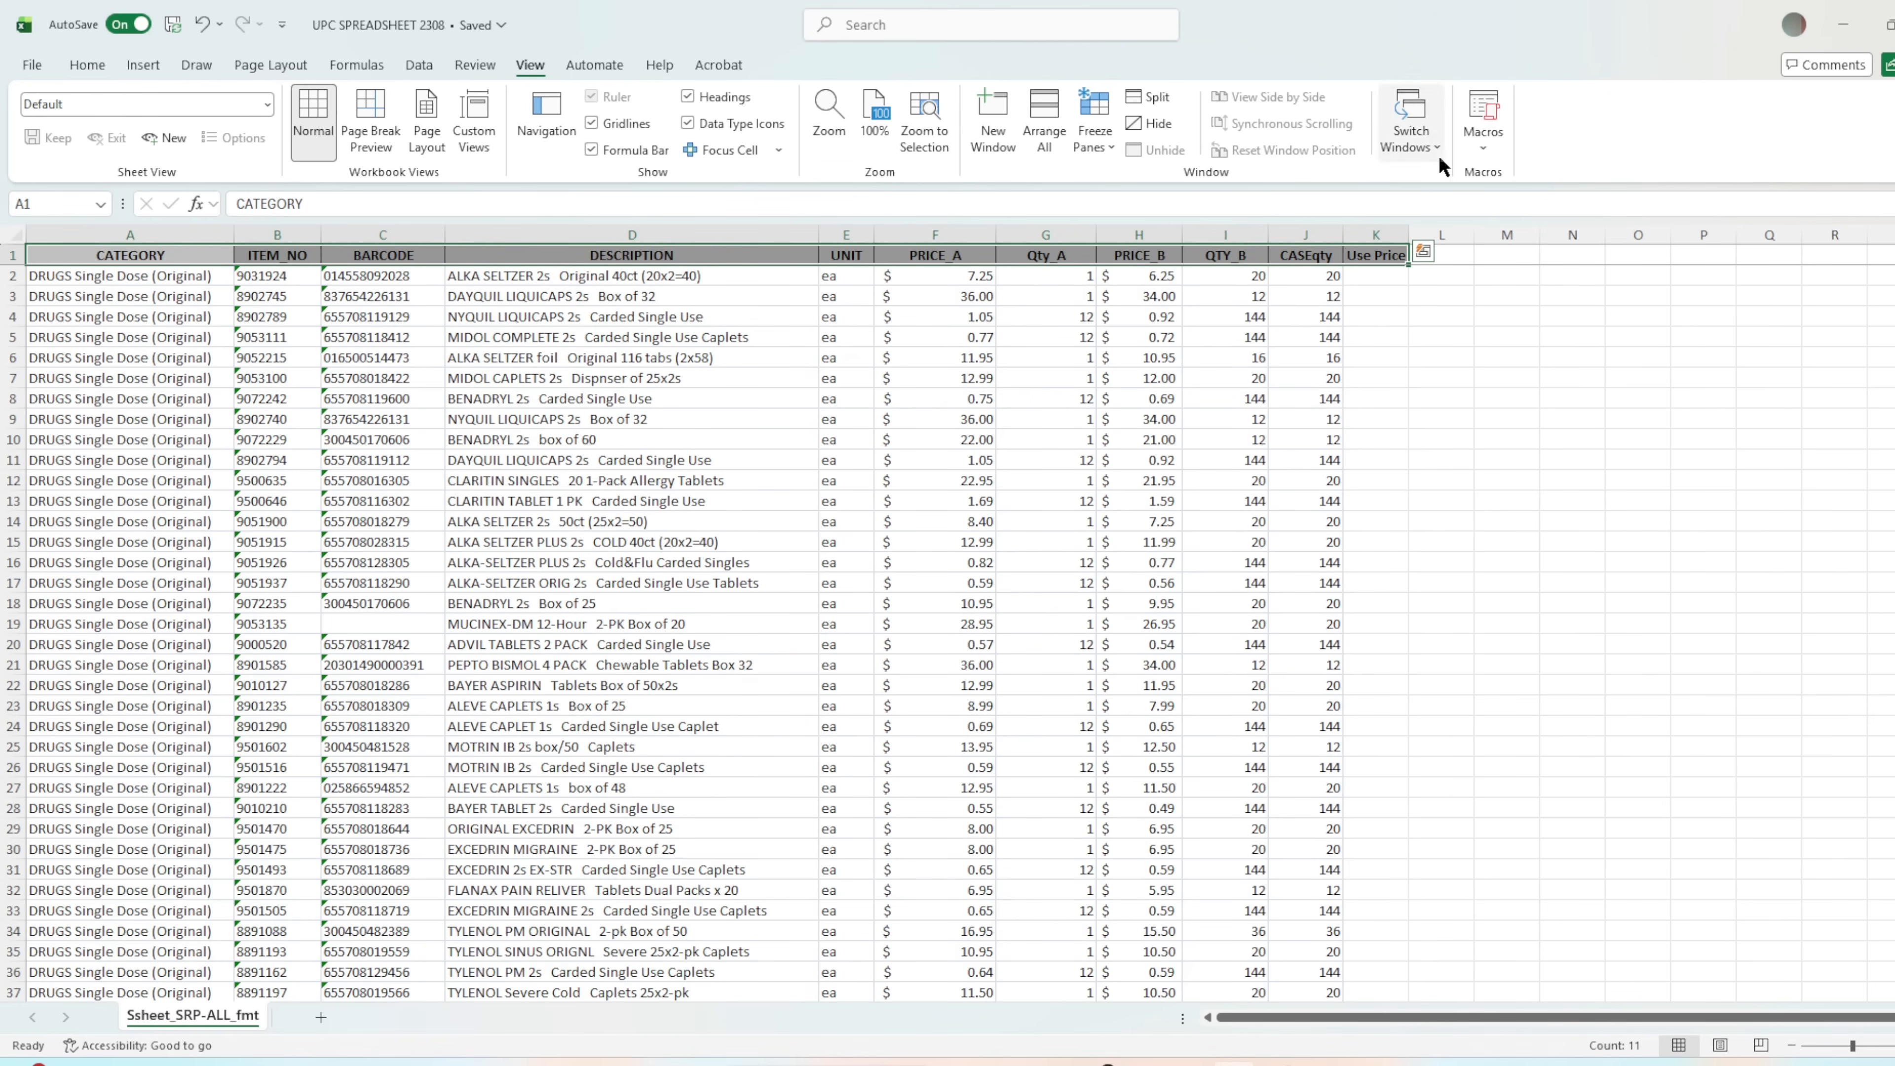
click(84, 65)
click(1707, 138)
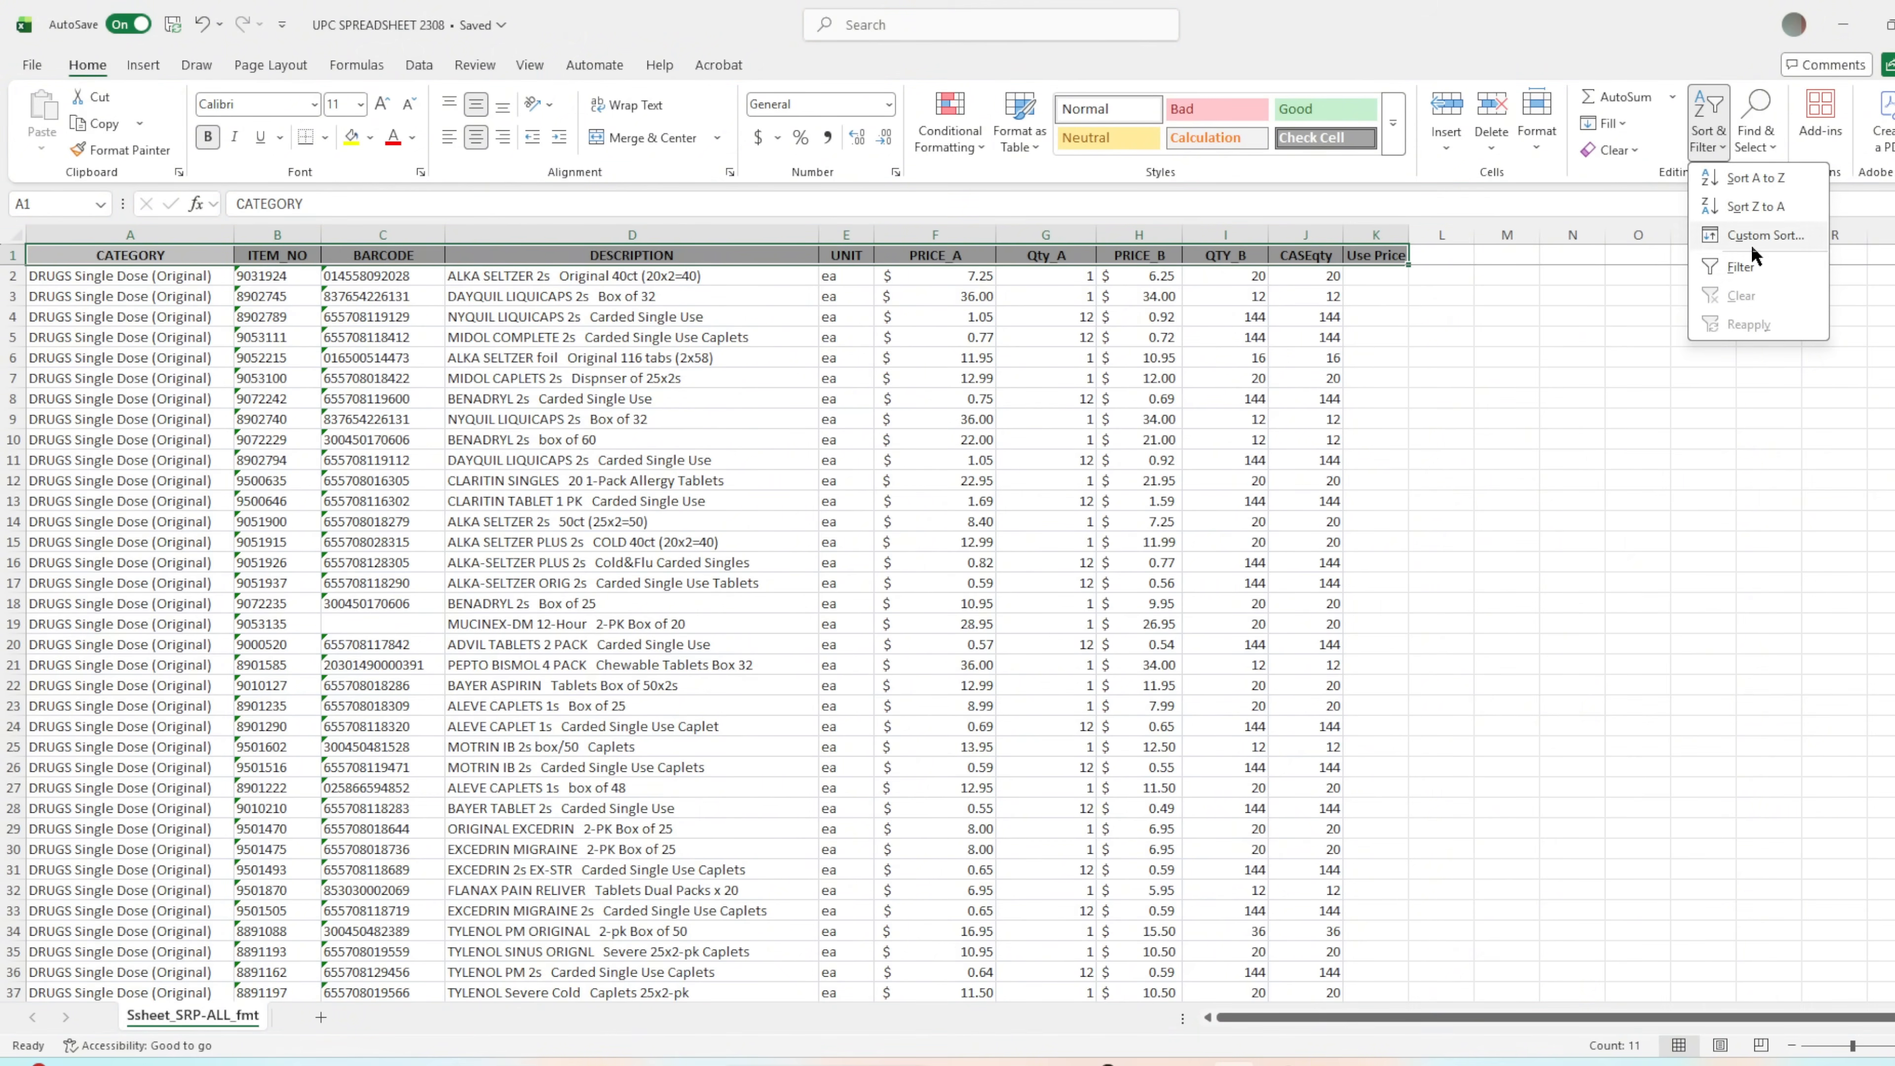
click(1741, 266)
drag(130, 234, 1408, 229)
double_click(1408, 234)
click(1474, 357)
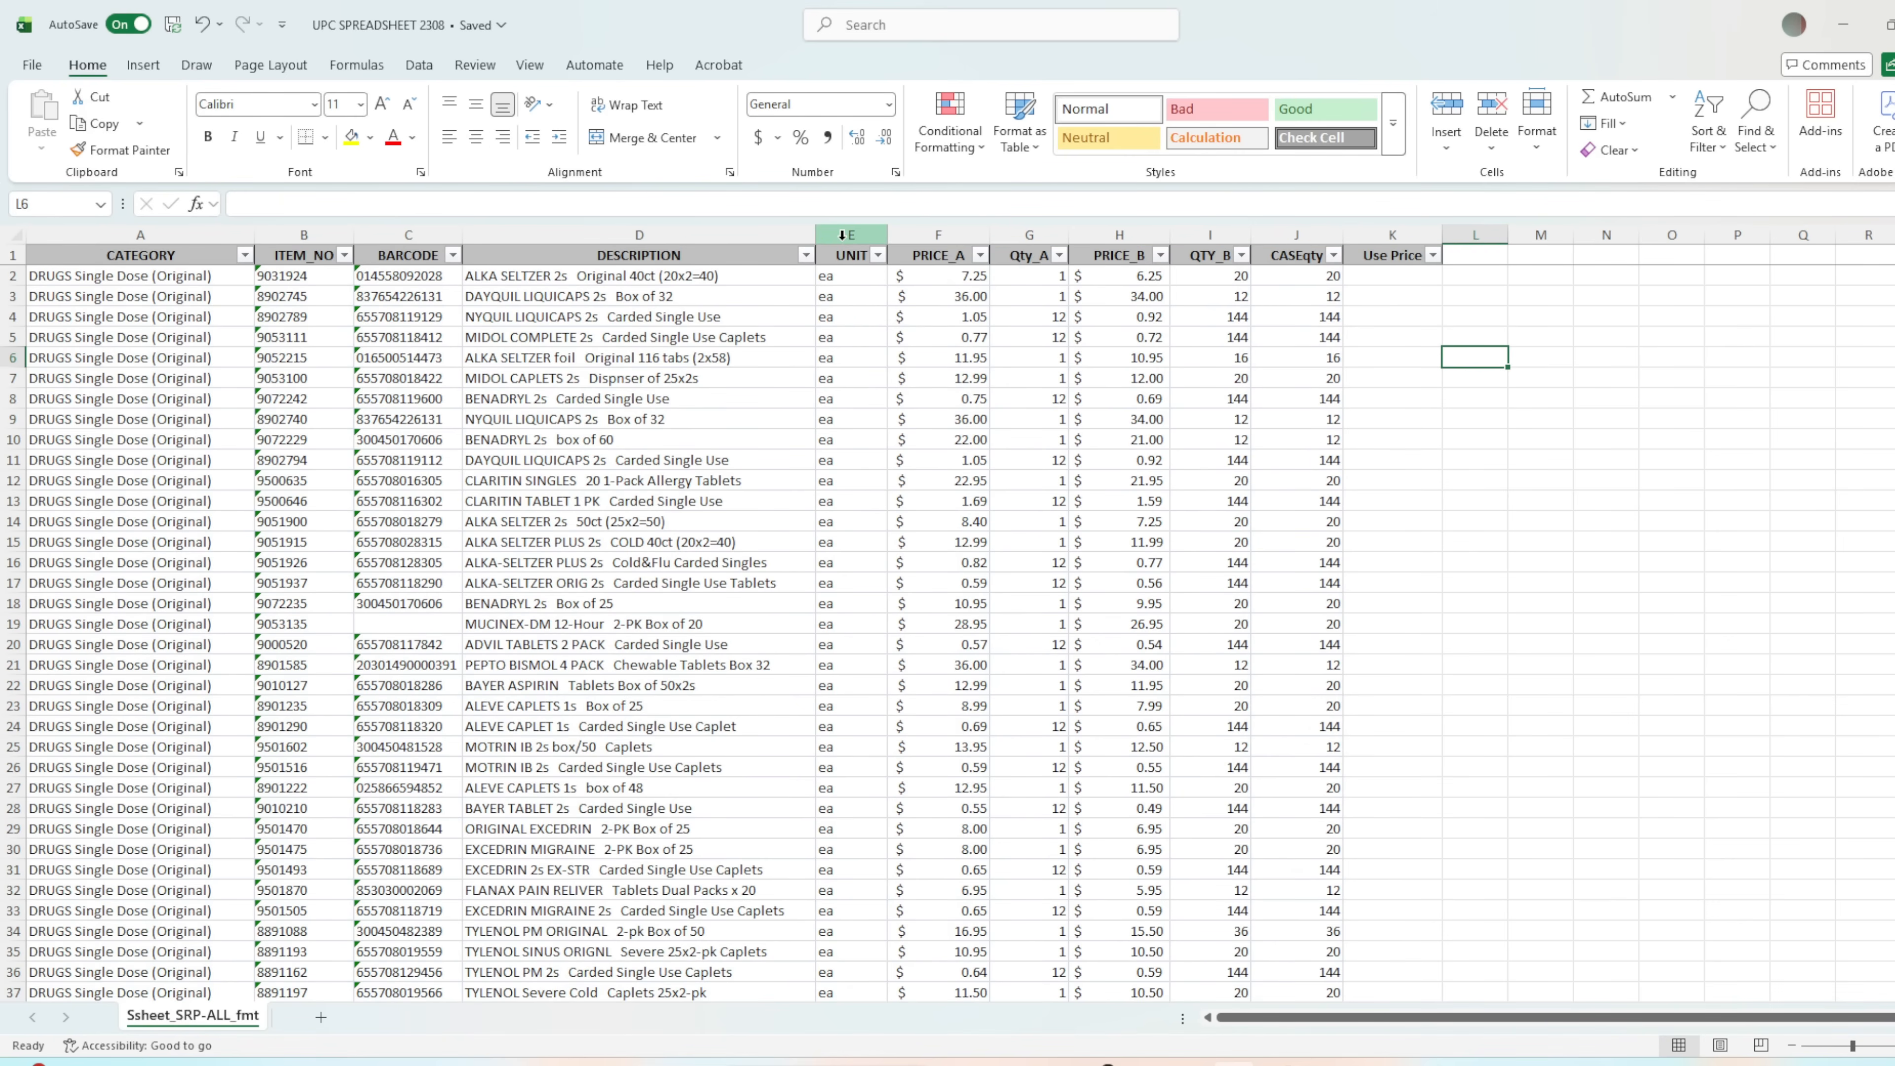
Insert a new column before PRICE_A and give it the header "Size".
right_click(930, 234)
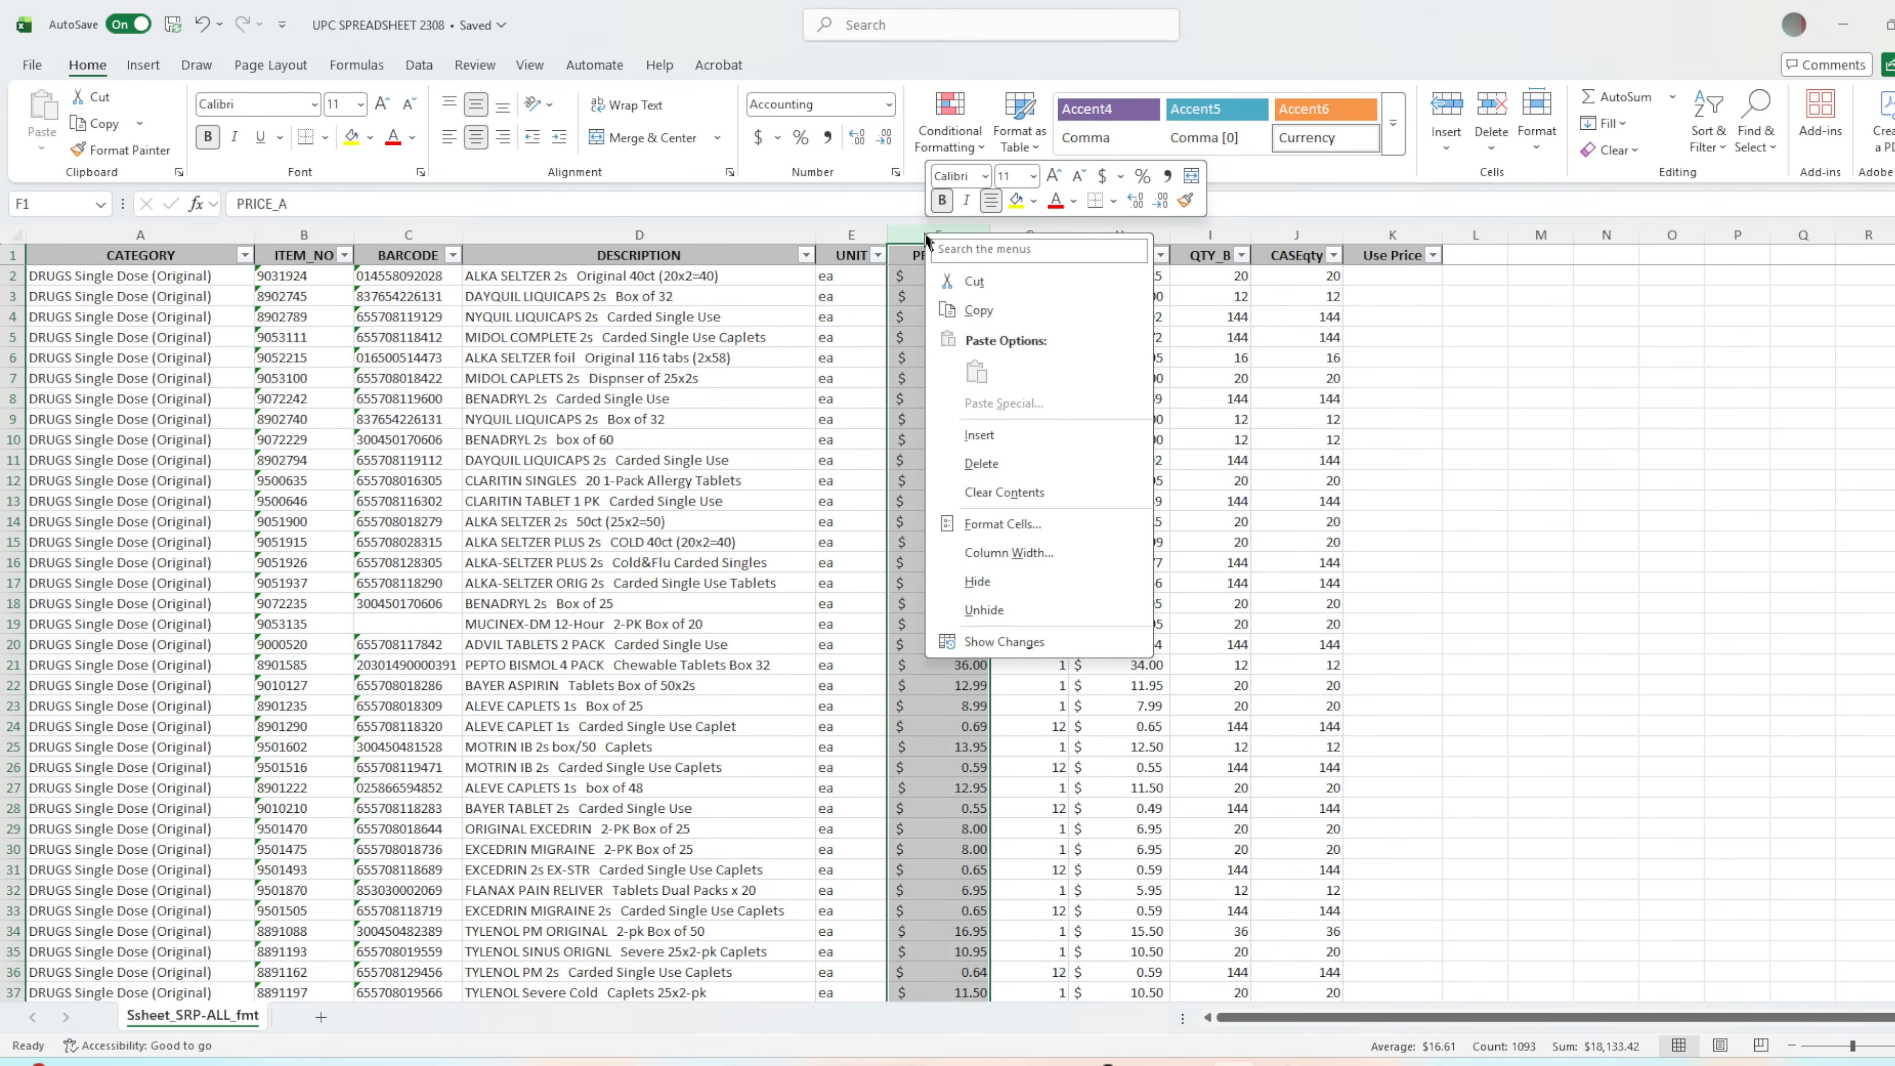
click(1022, 435)
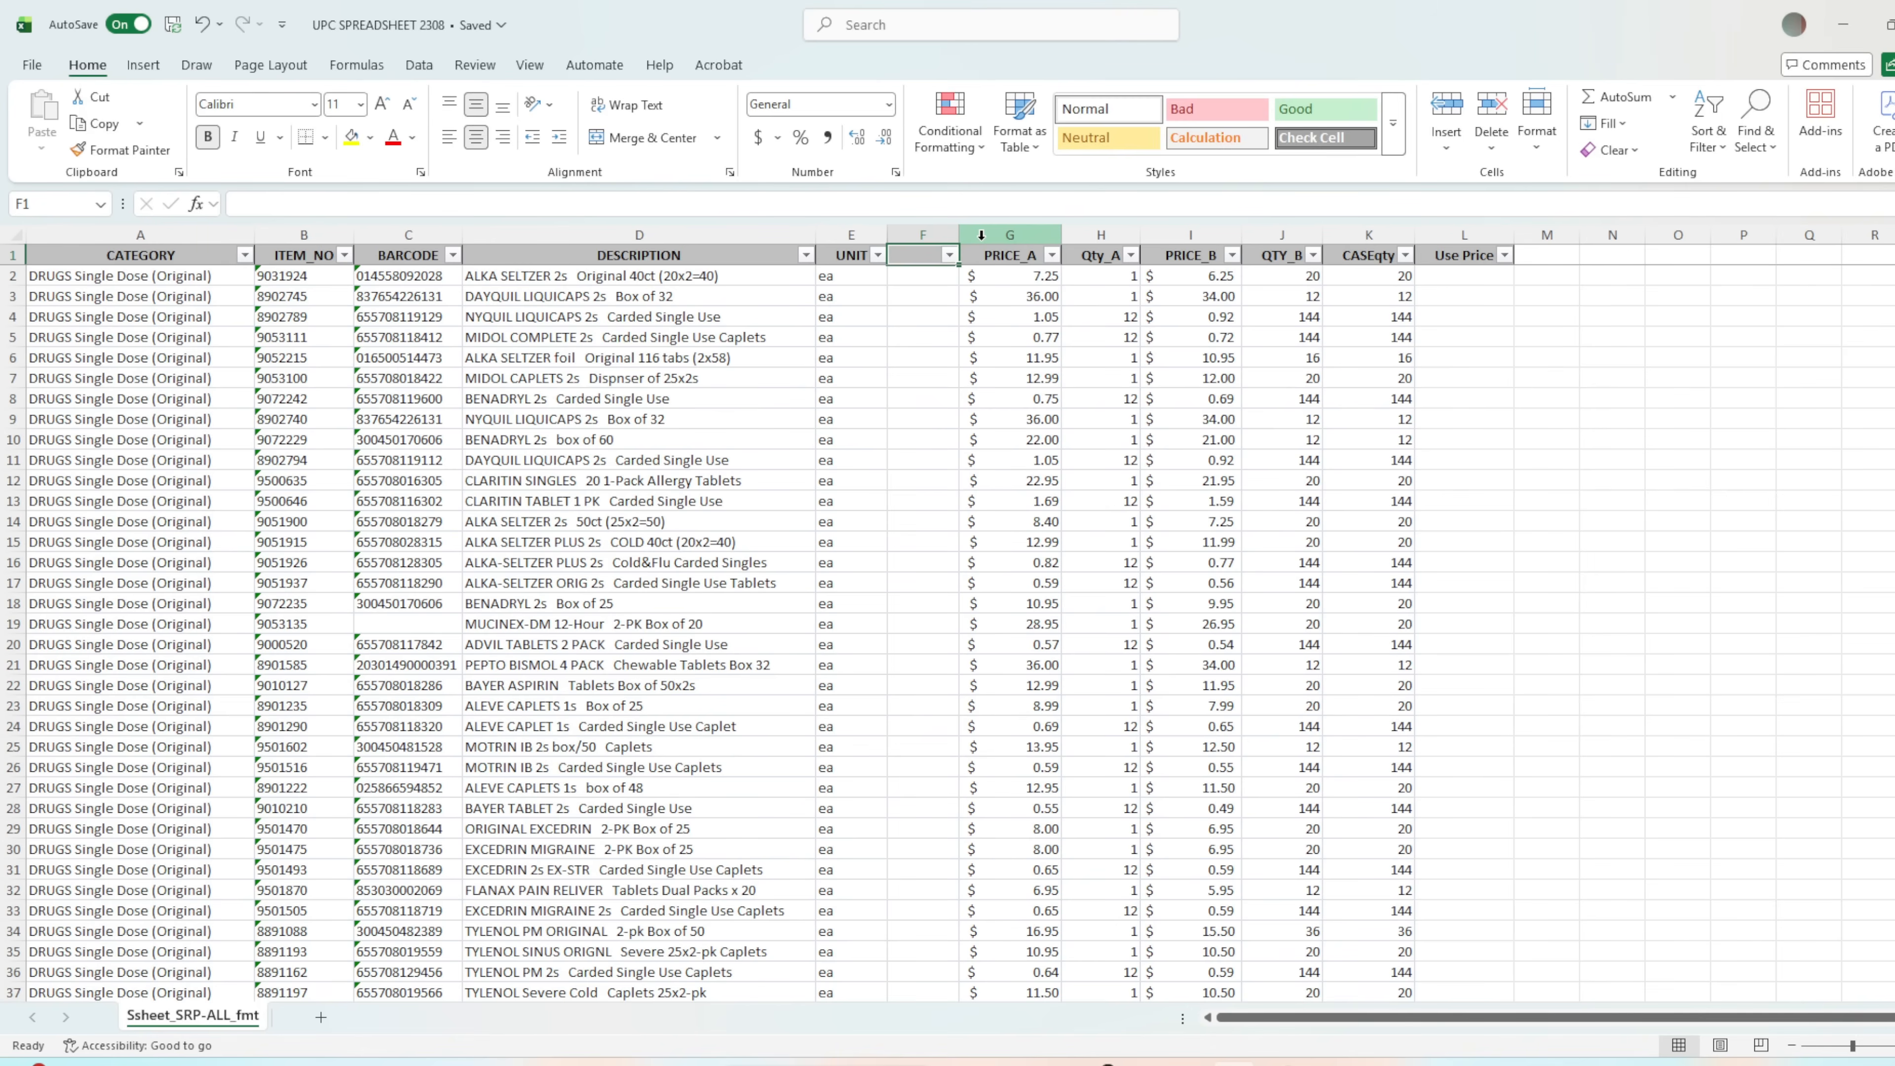
text(Siz)
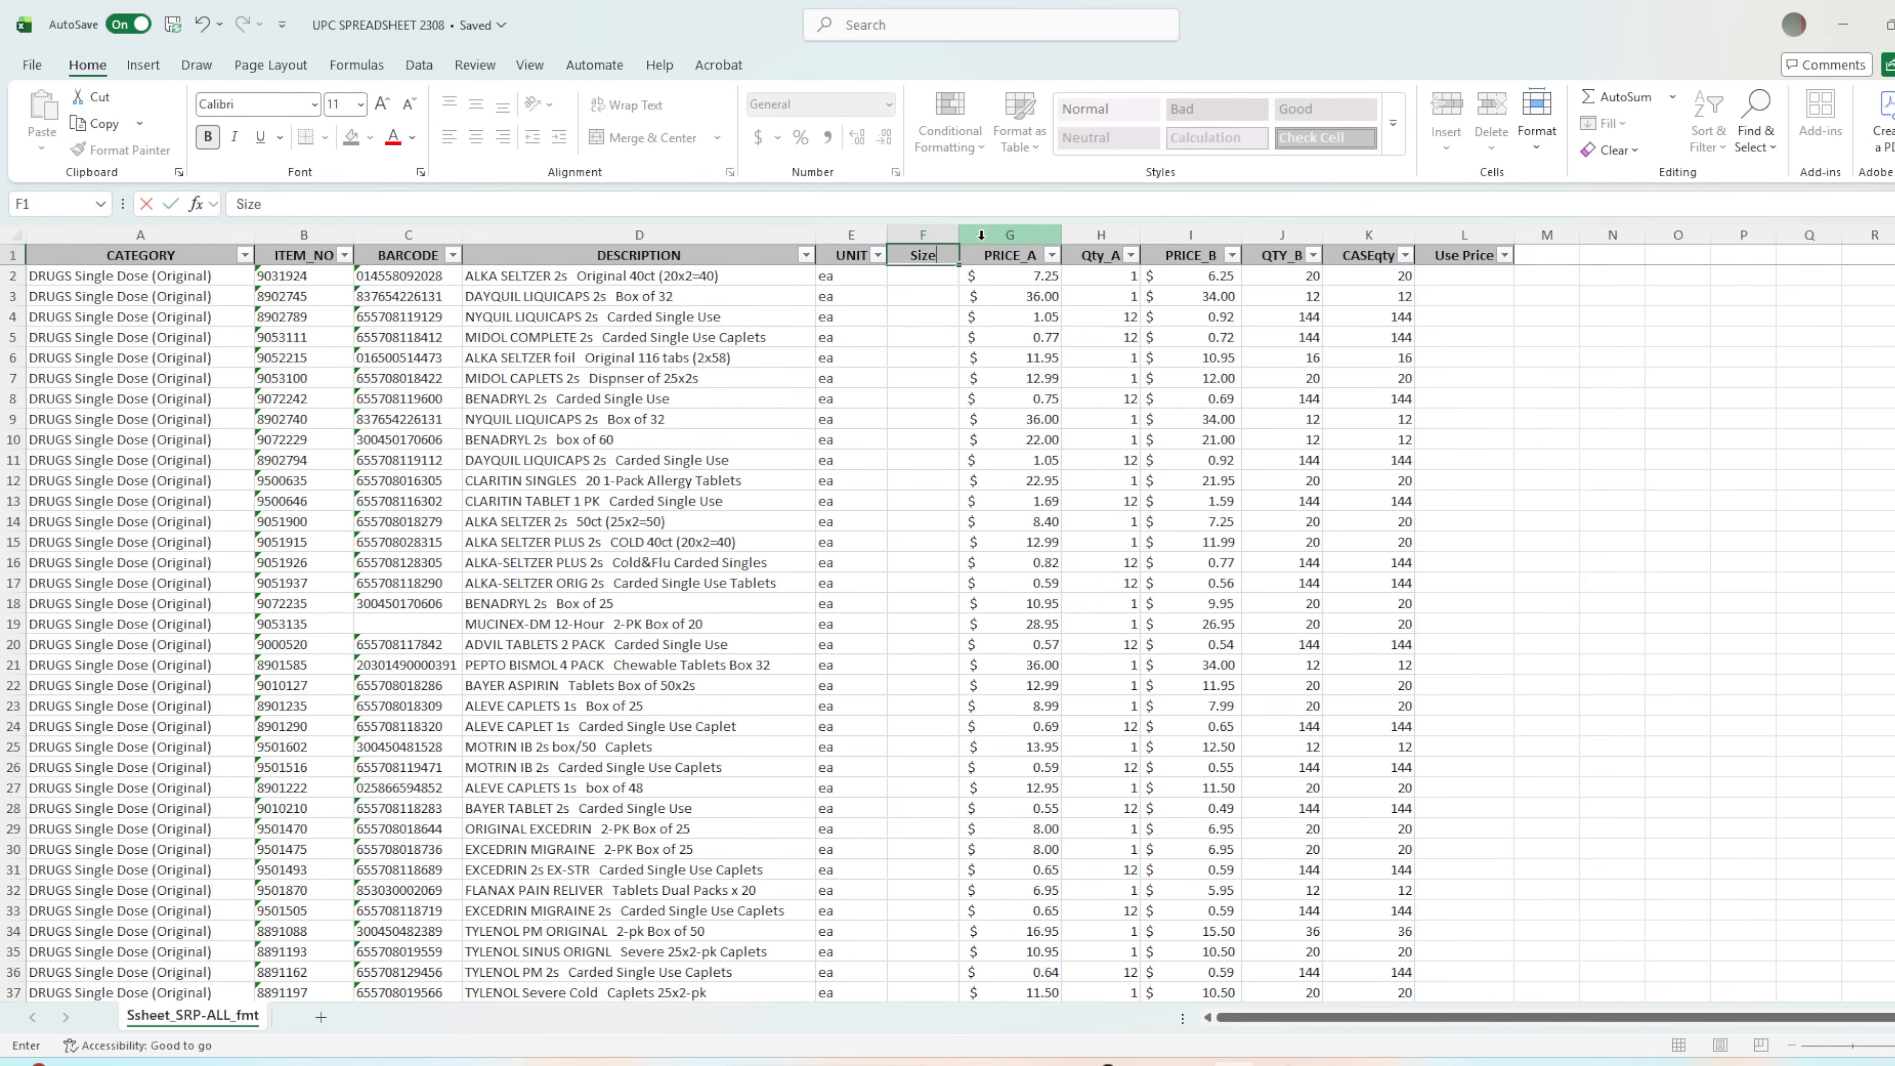
text(e)
key(Return)
Filter the UNIT column to show only the ea items.
click(877, 255)
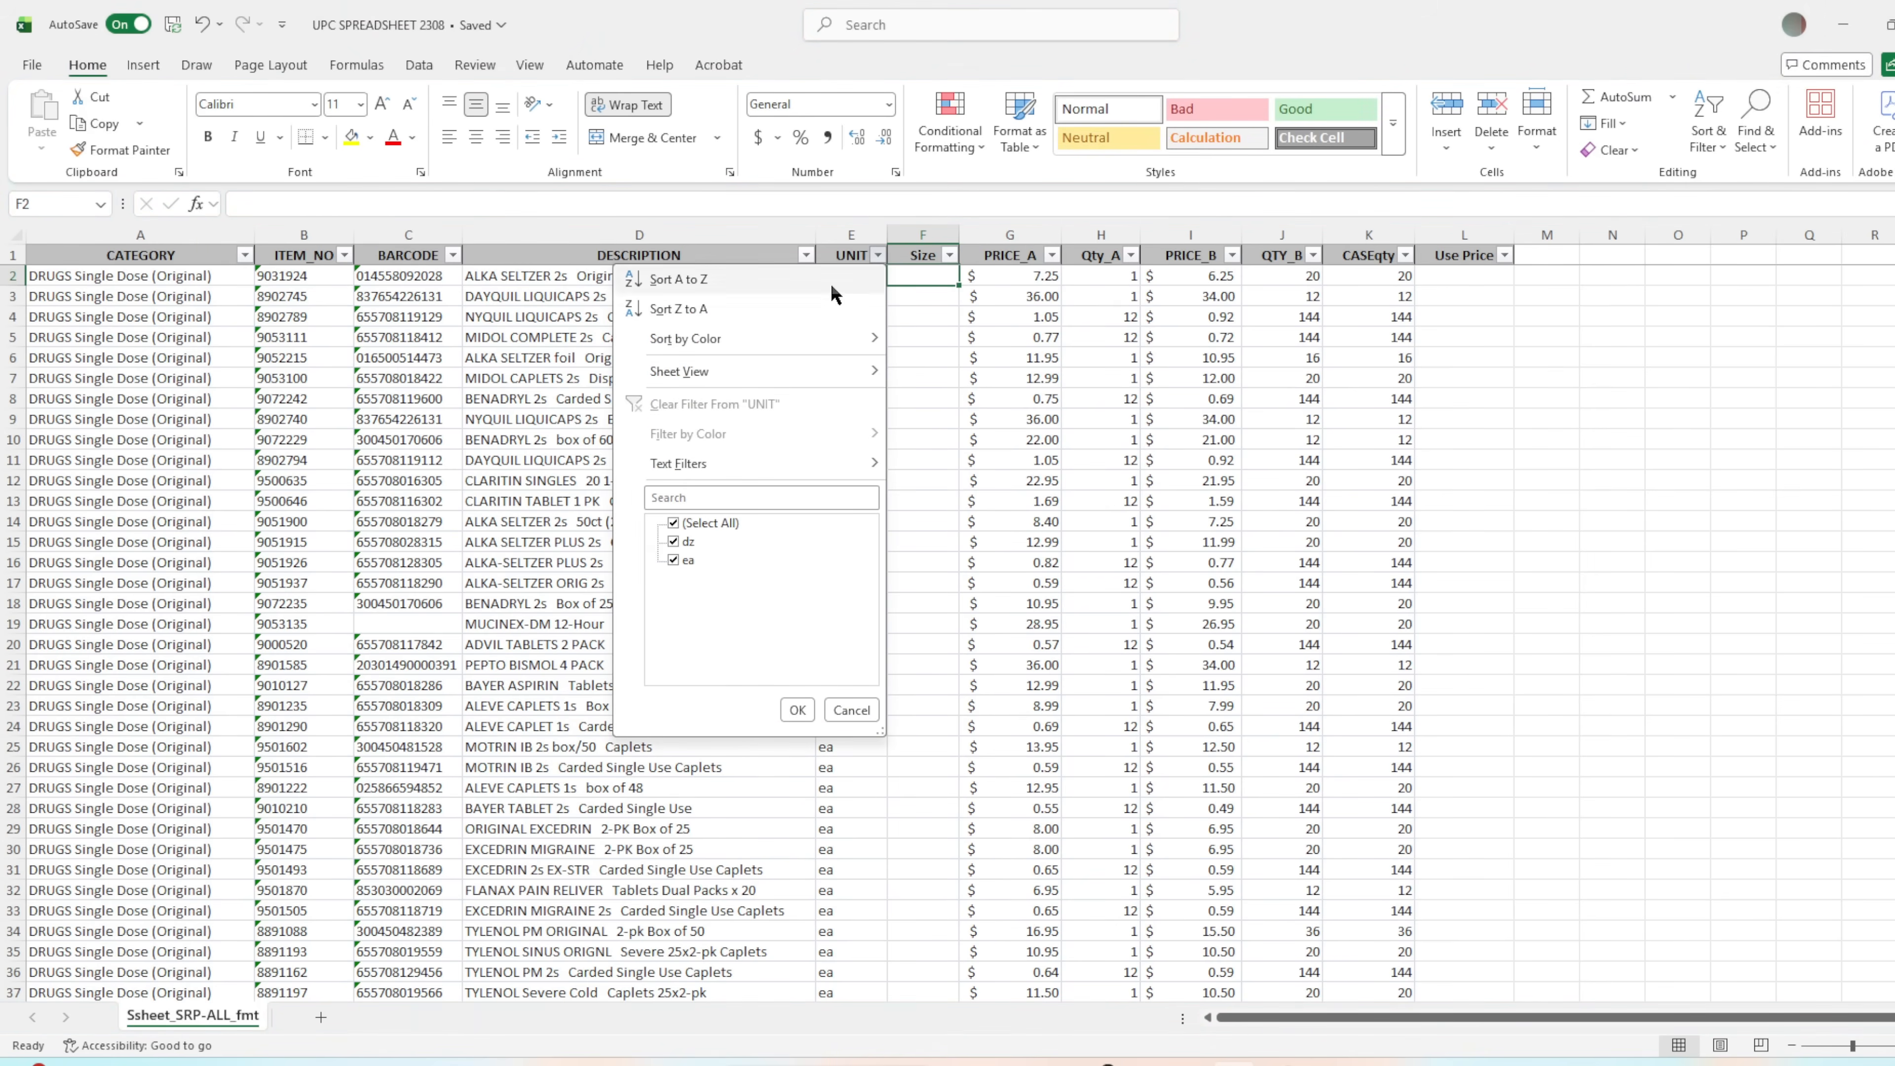
click(673, 542)
click(798, 710)
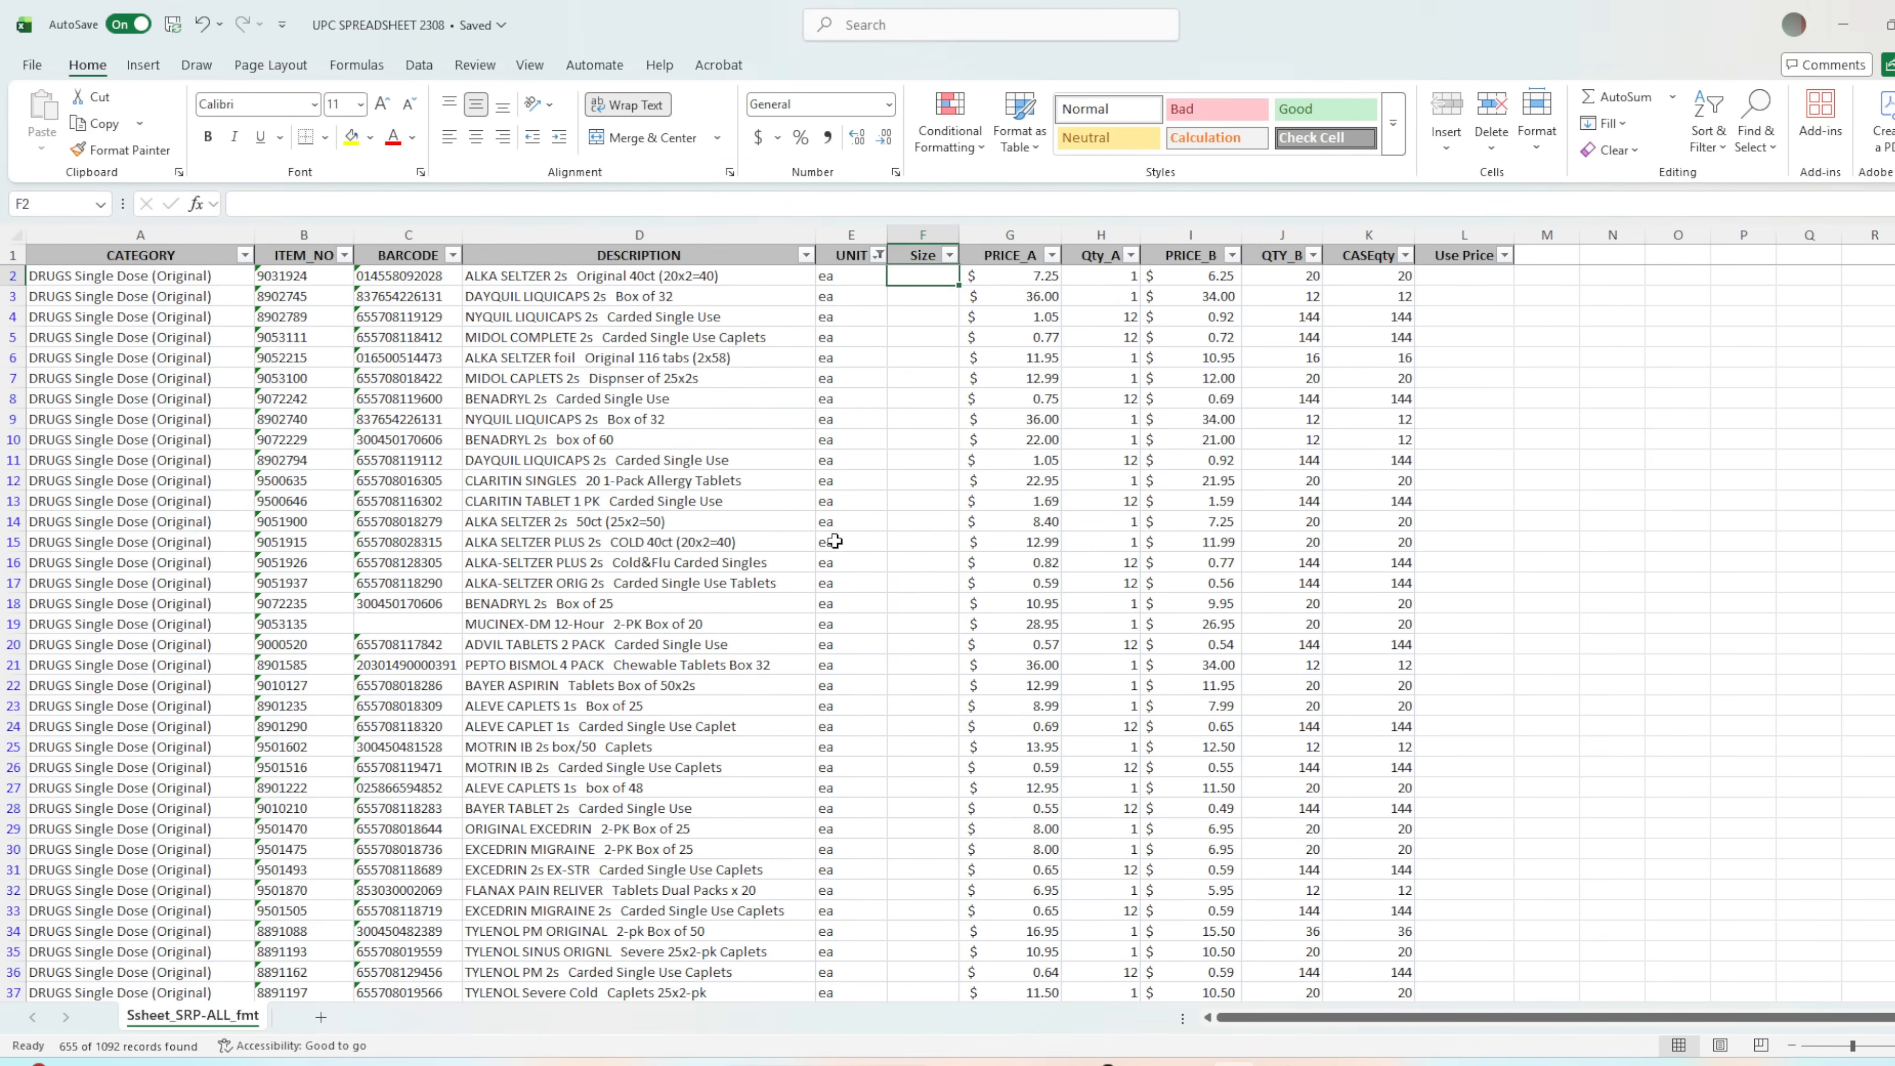
Enter 1 in the Size column for the first ea item, in cell F2.
scroll(867, 395, down, 15)
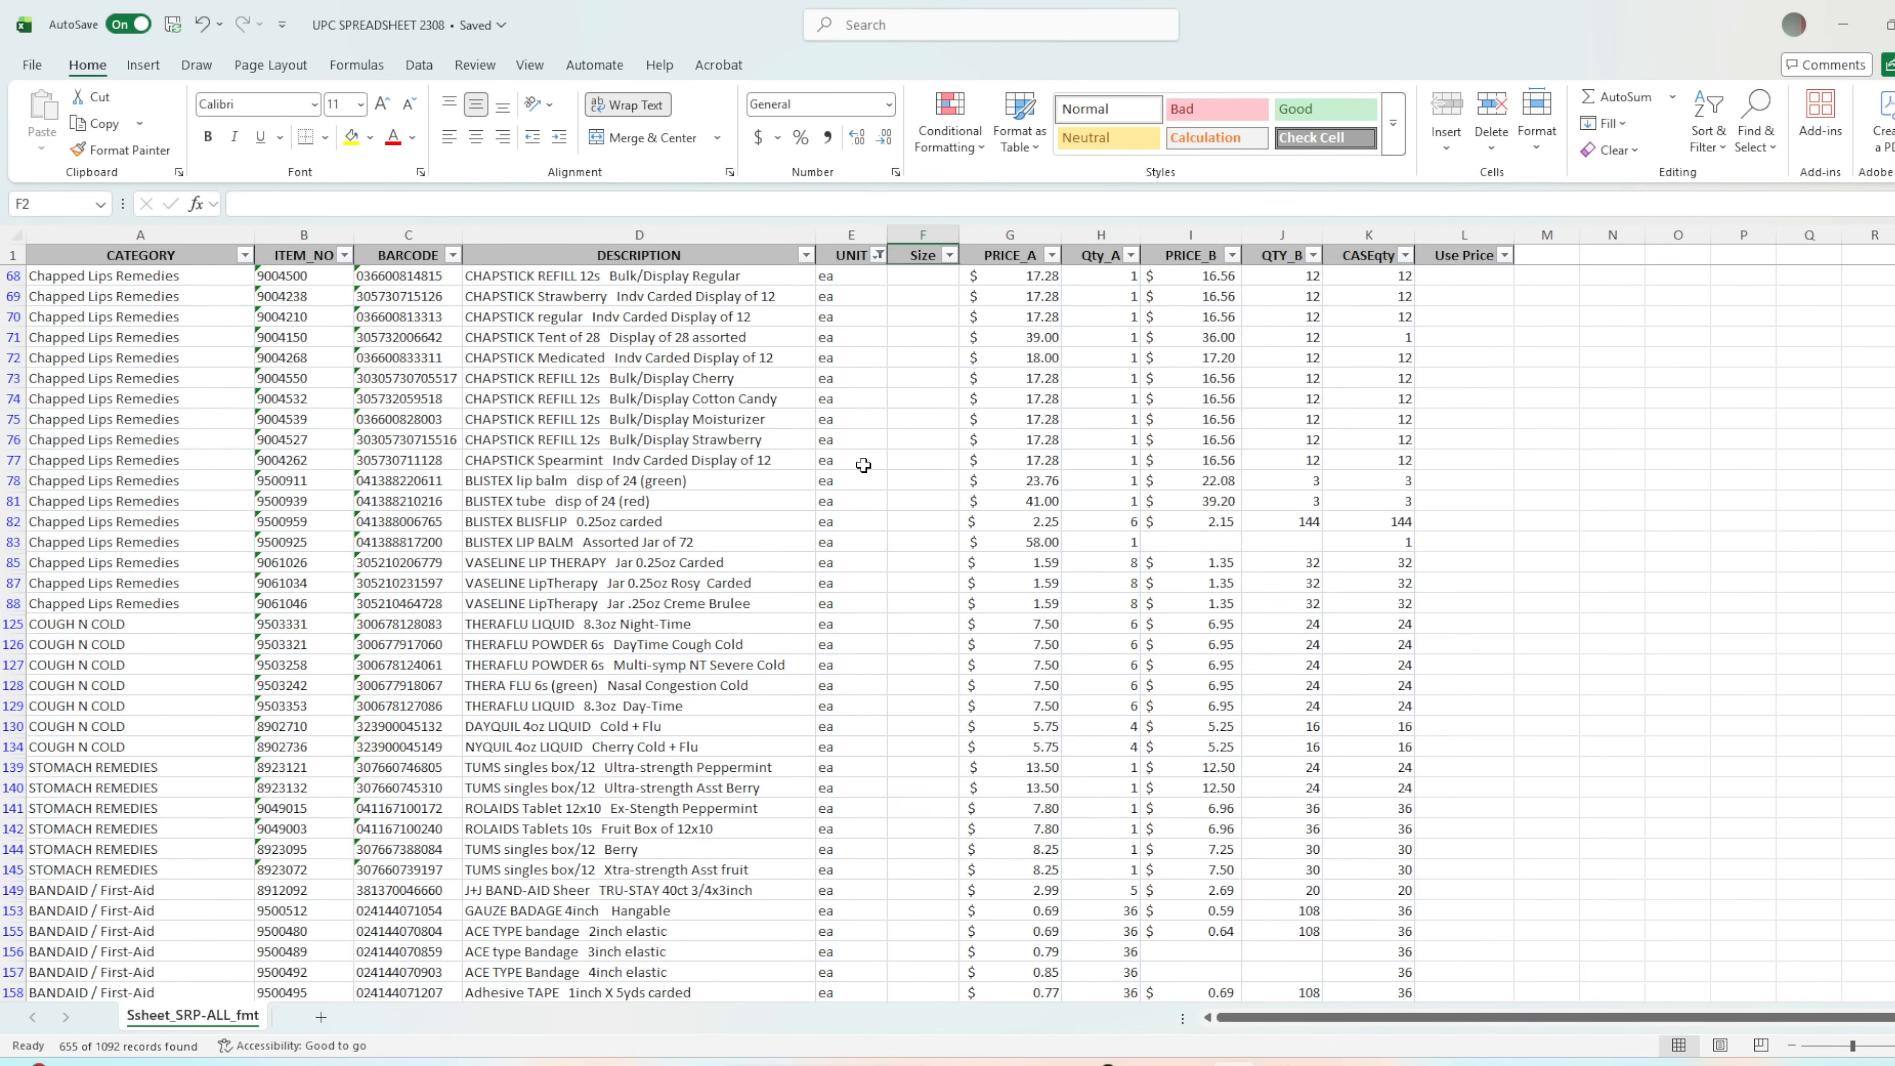
scroll(865, 477, down, 18)
scroll(873, 492, up, 16)
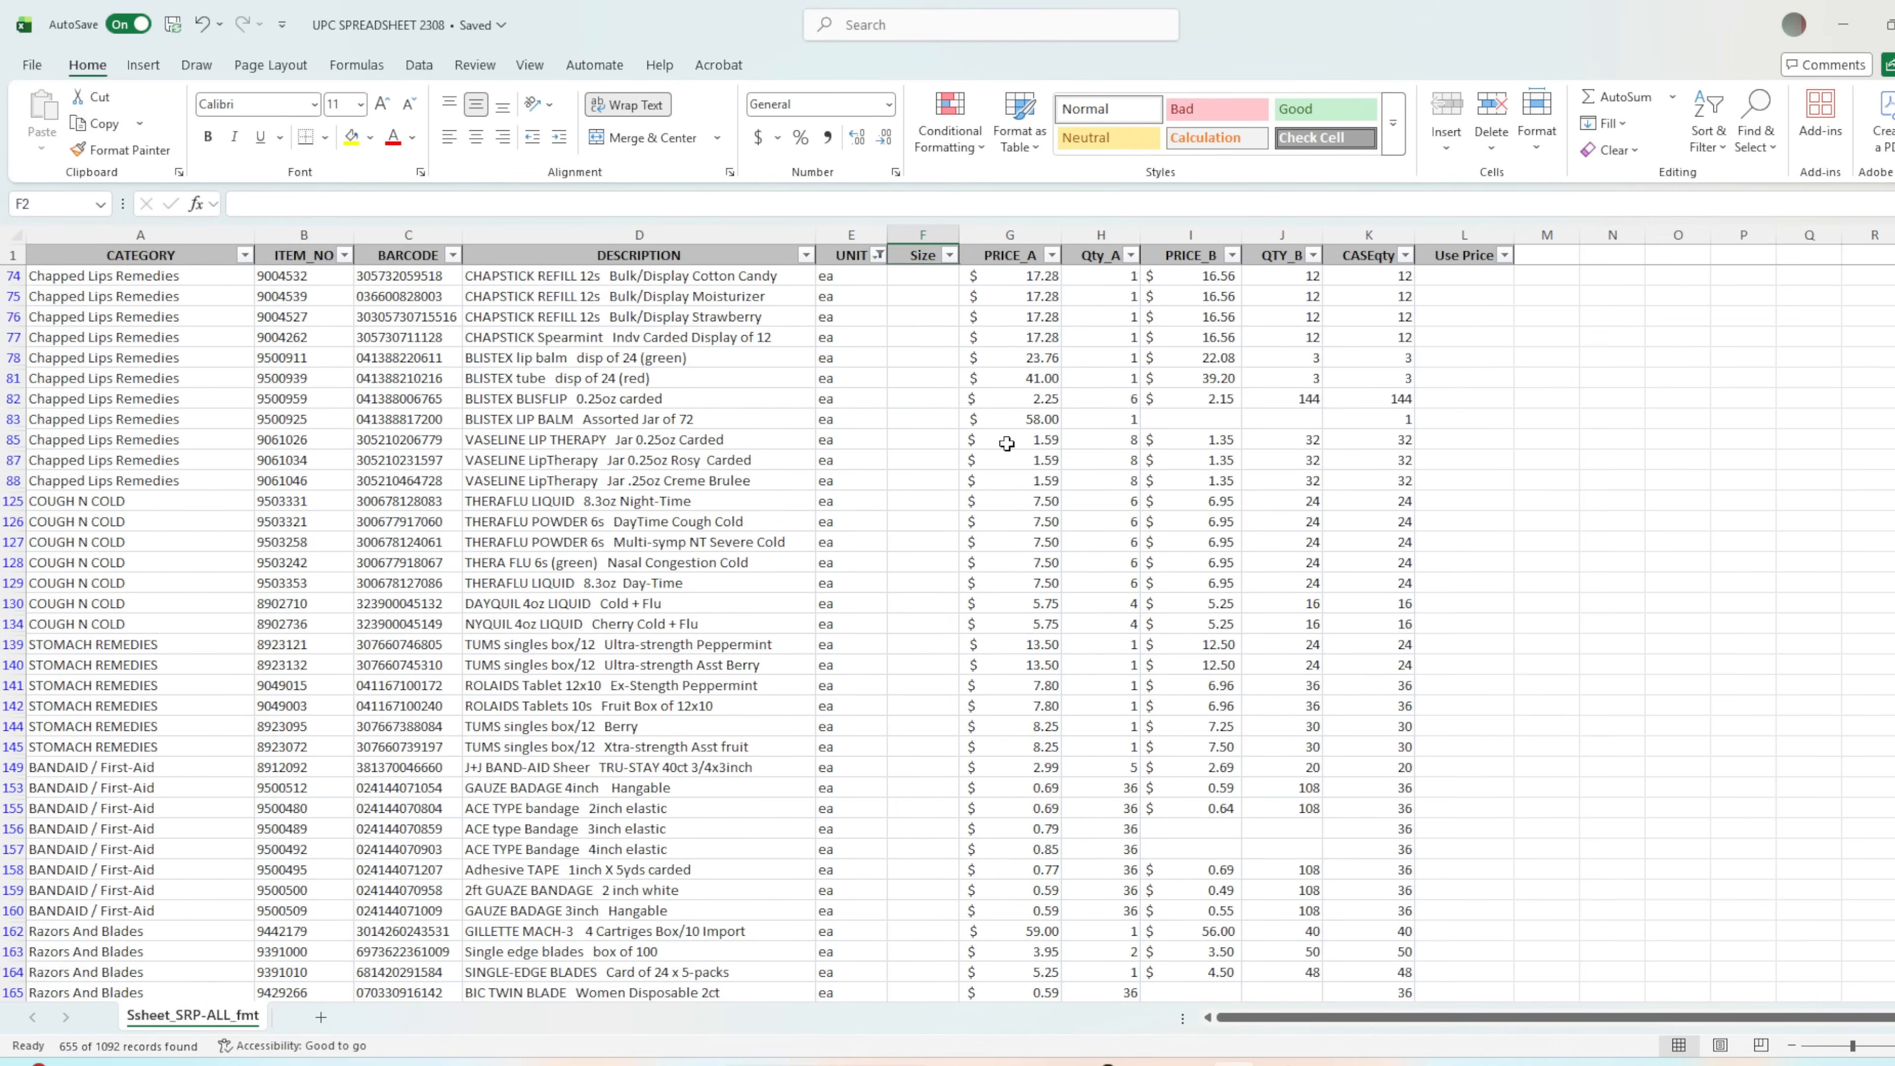
scroll(1006, 443, up, 16)
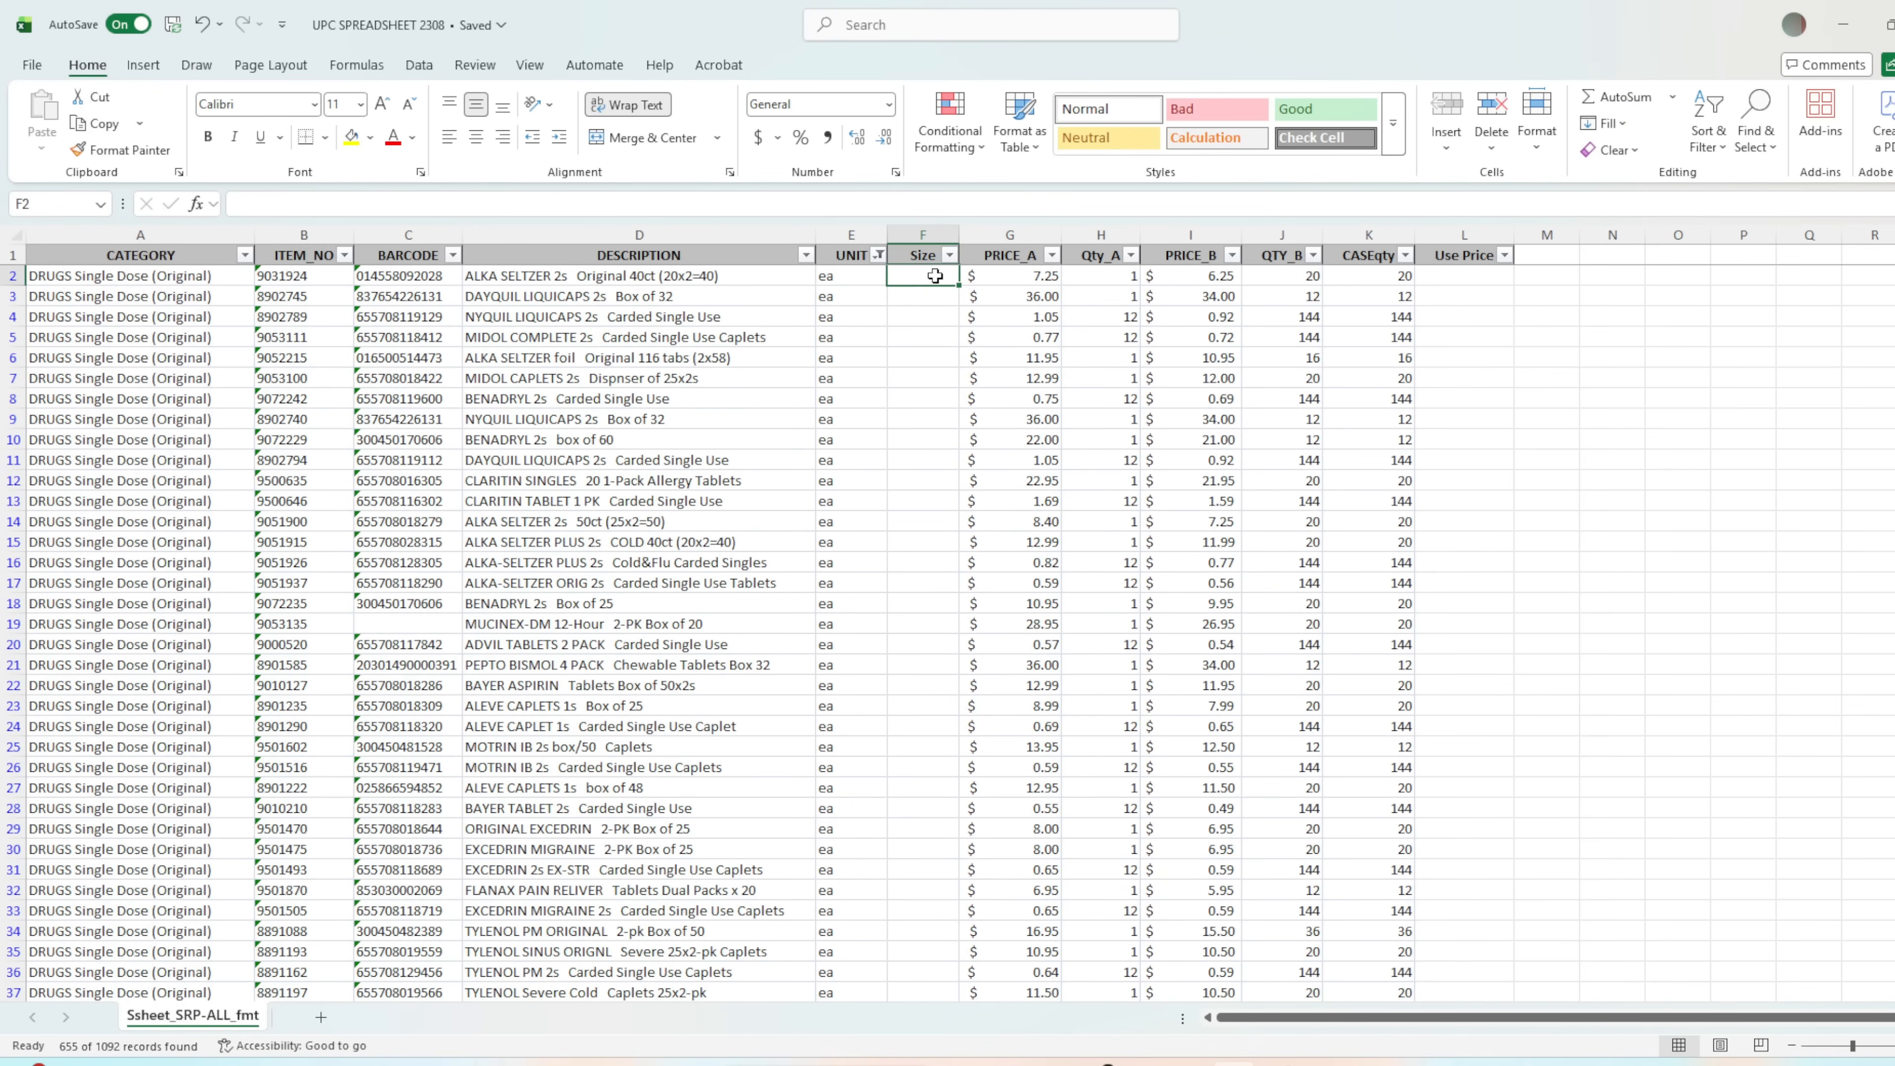
text(1)
key(Return)
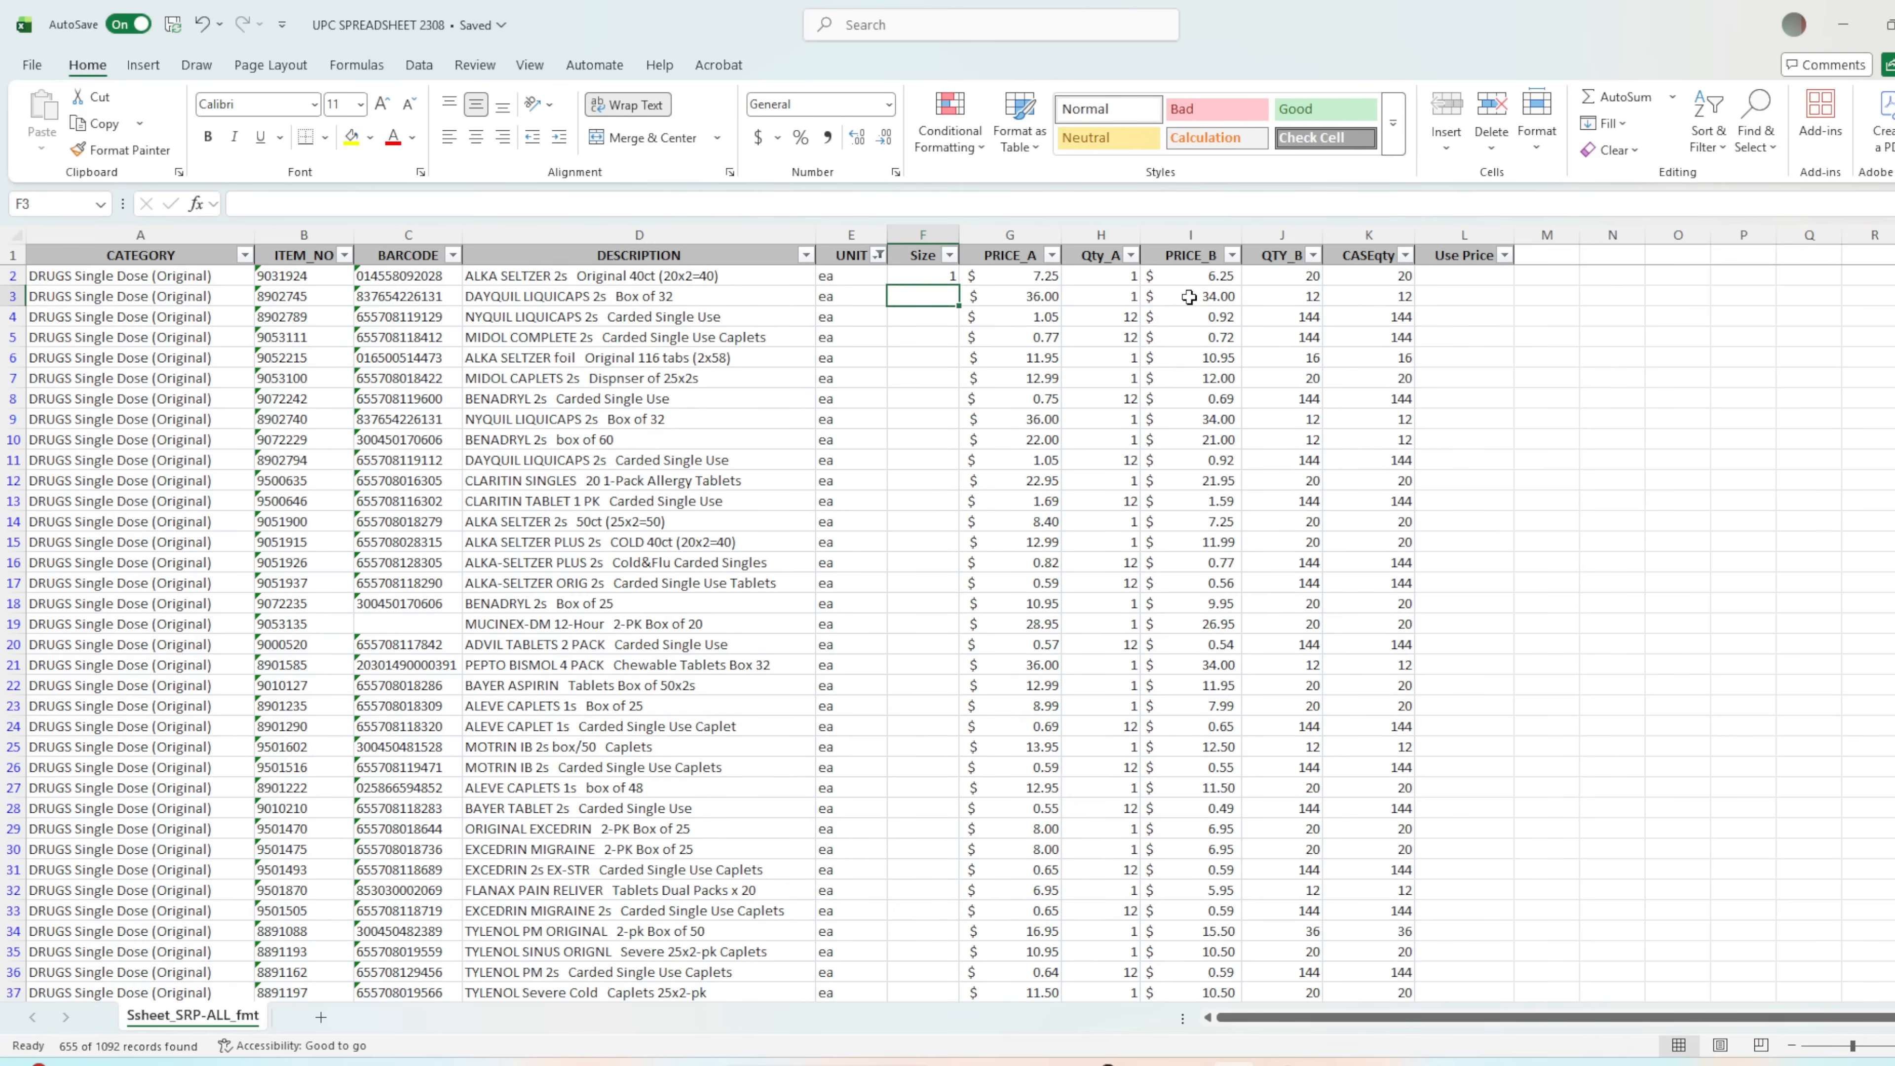
Copy the Size value 1 from F2 to all remaining filtered ea rows, down to row 1093.
key(Up)
key(ctrl+c)
key(Down)
key(shift+Down)
key(shift+Down)
key(shift+Down)
key(shift+Down)
key(shift+Down)
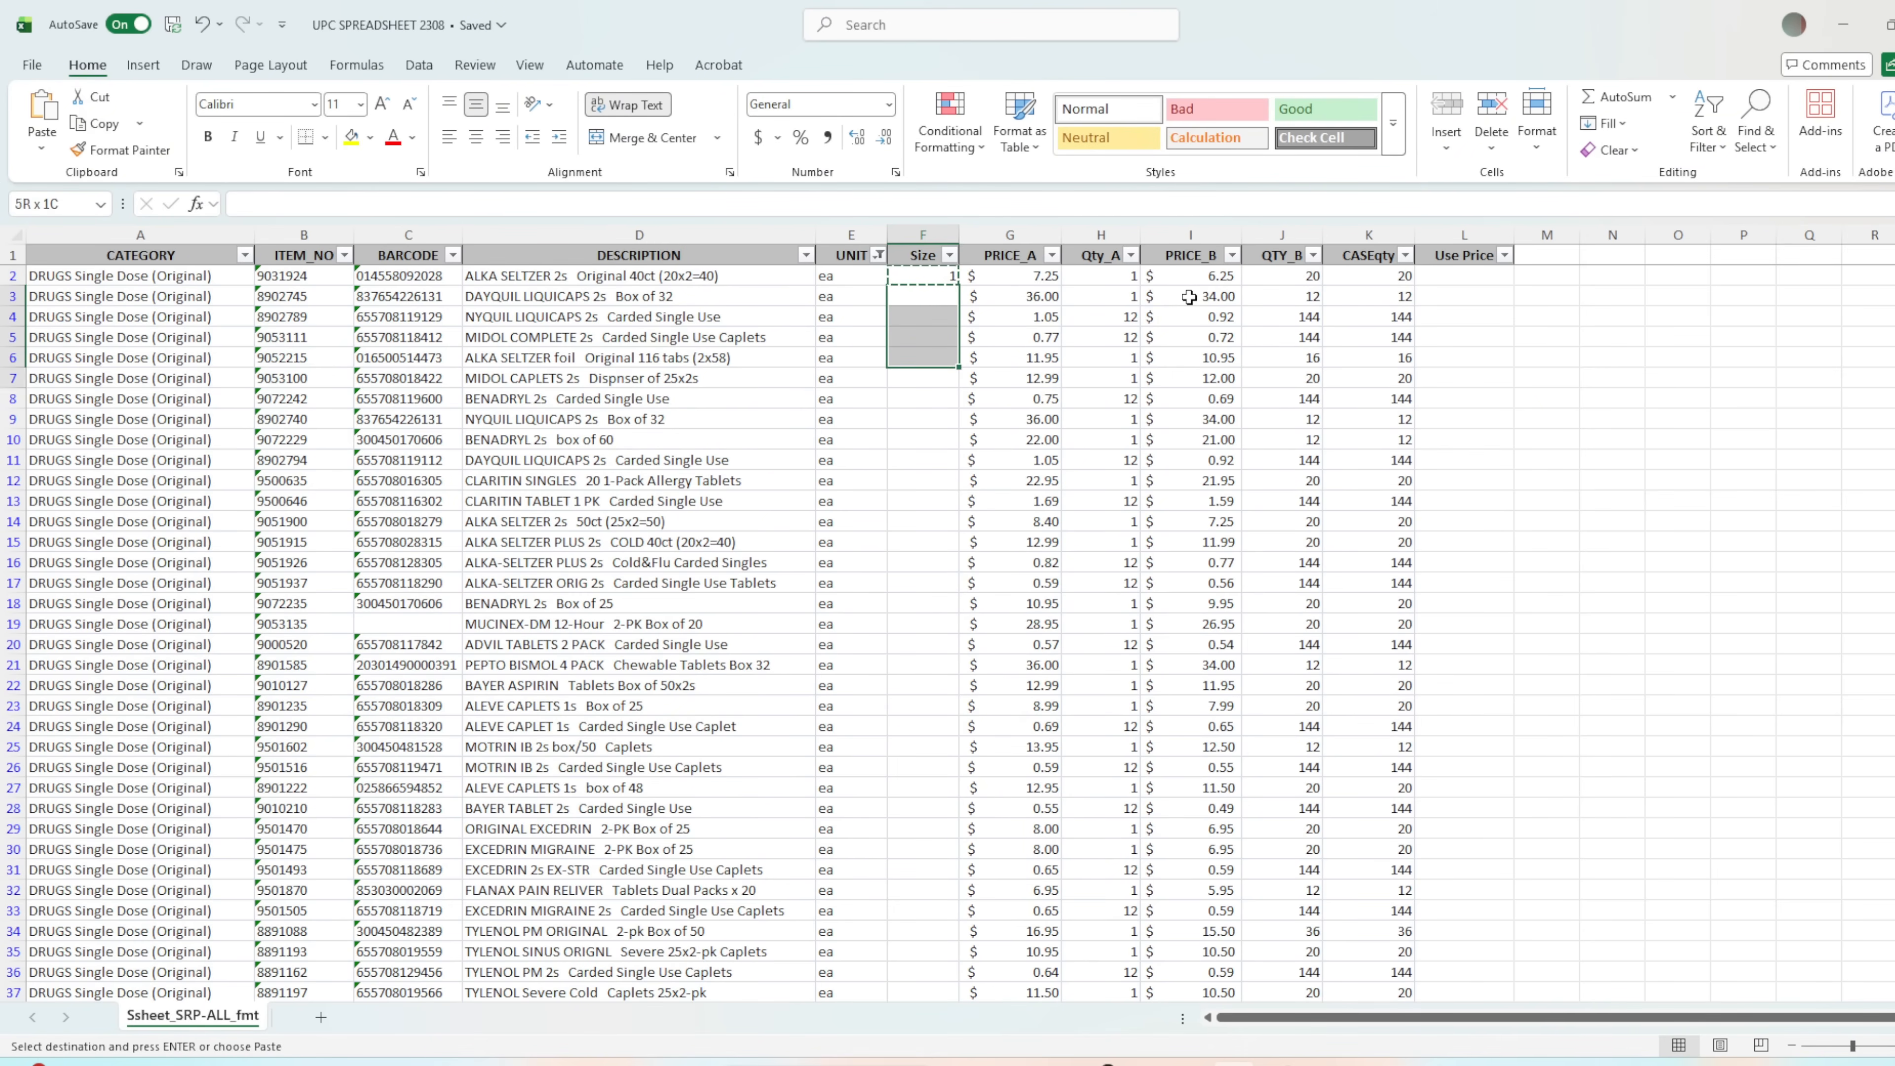
drag(921, 291, 924, 958)
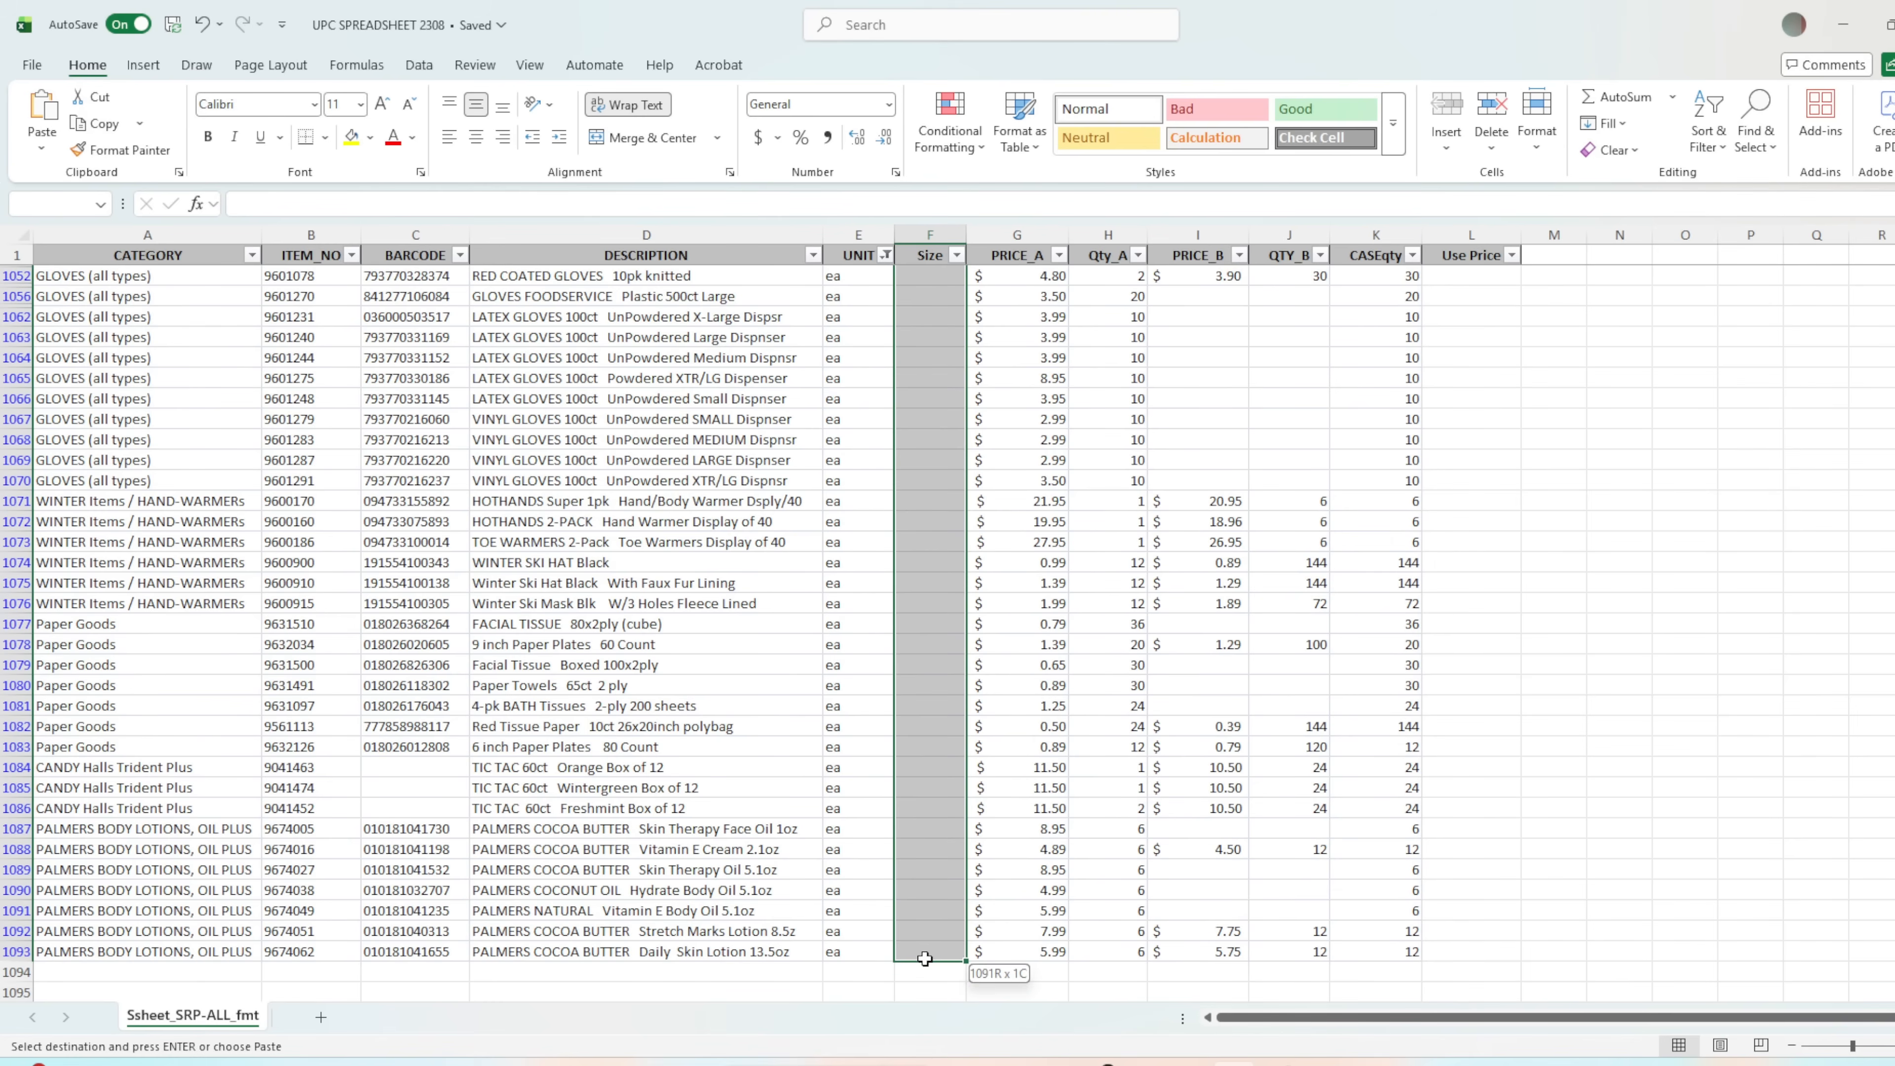
key(ctrl+v)
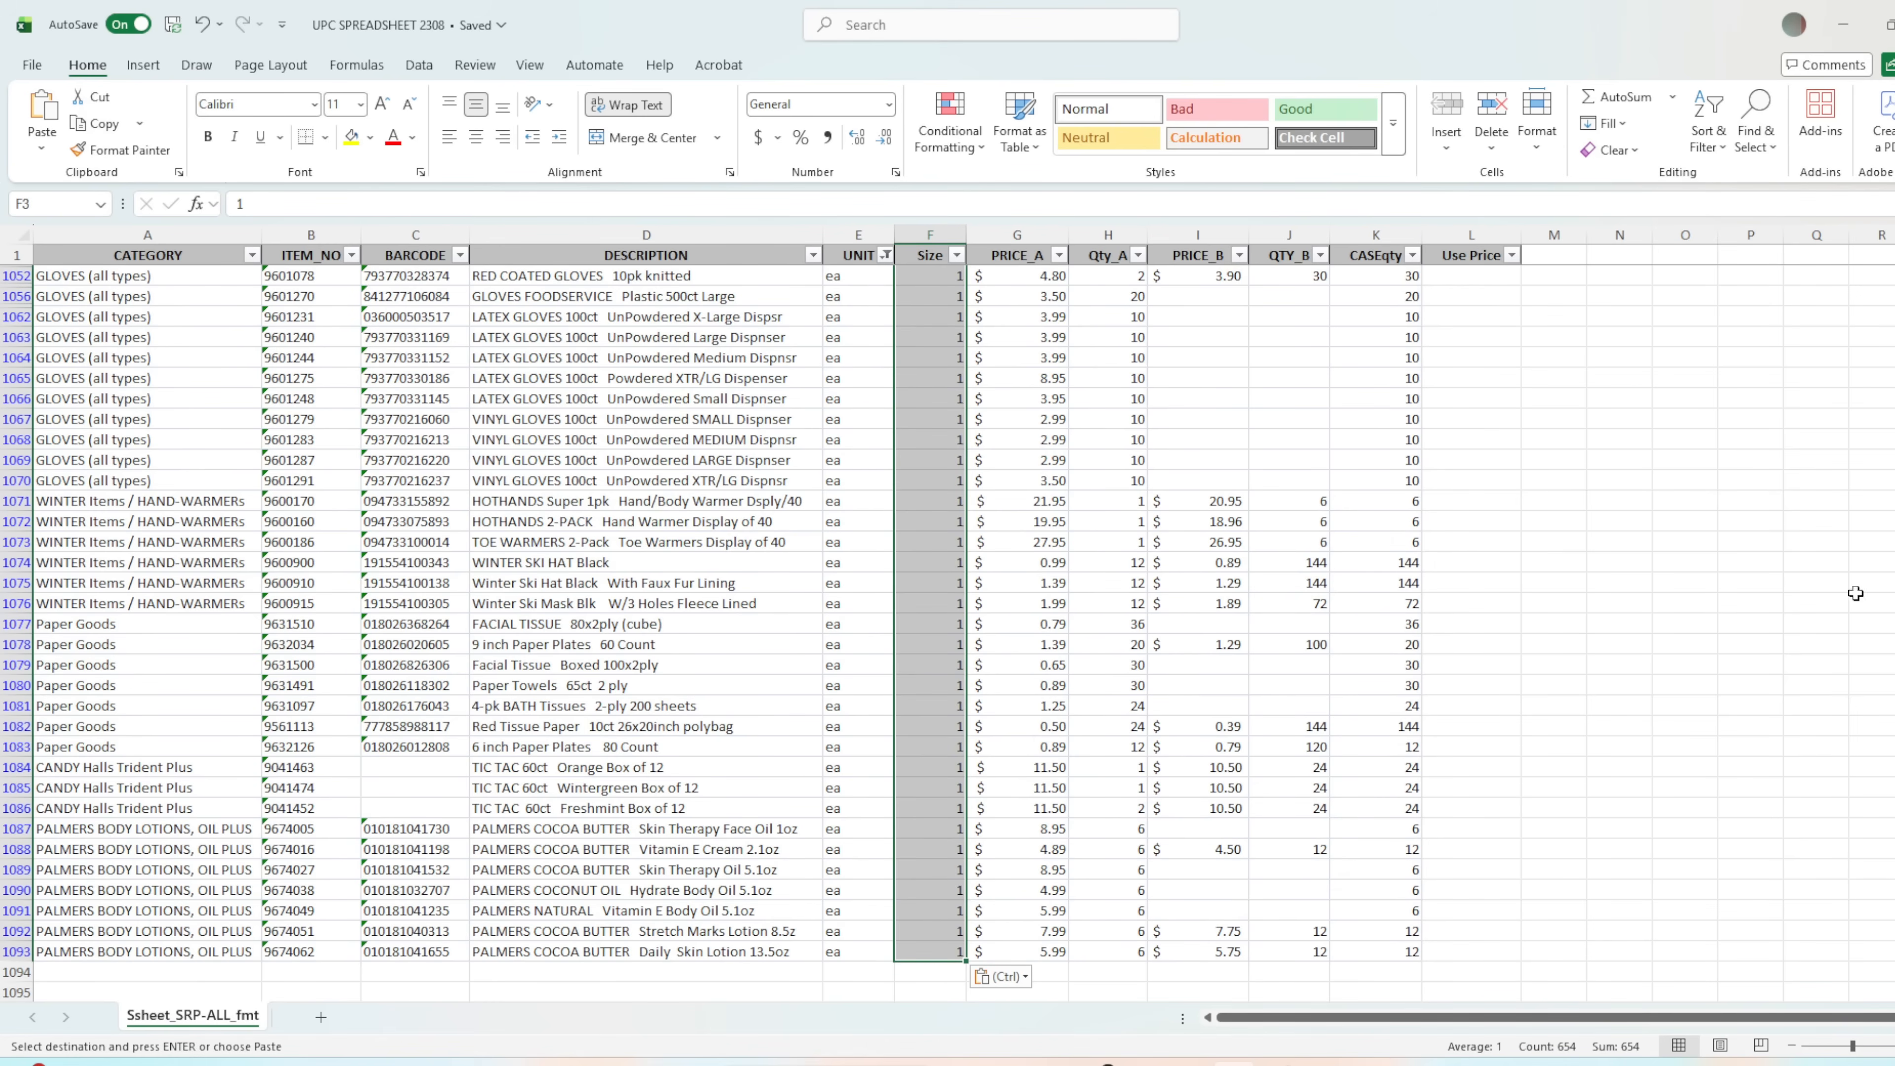
Change the UNIT filter to show only the dz items.
click(901, 335)
click(895, 257)
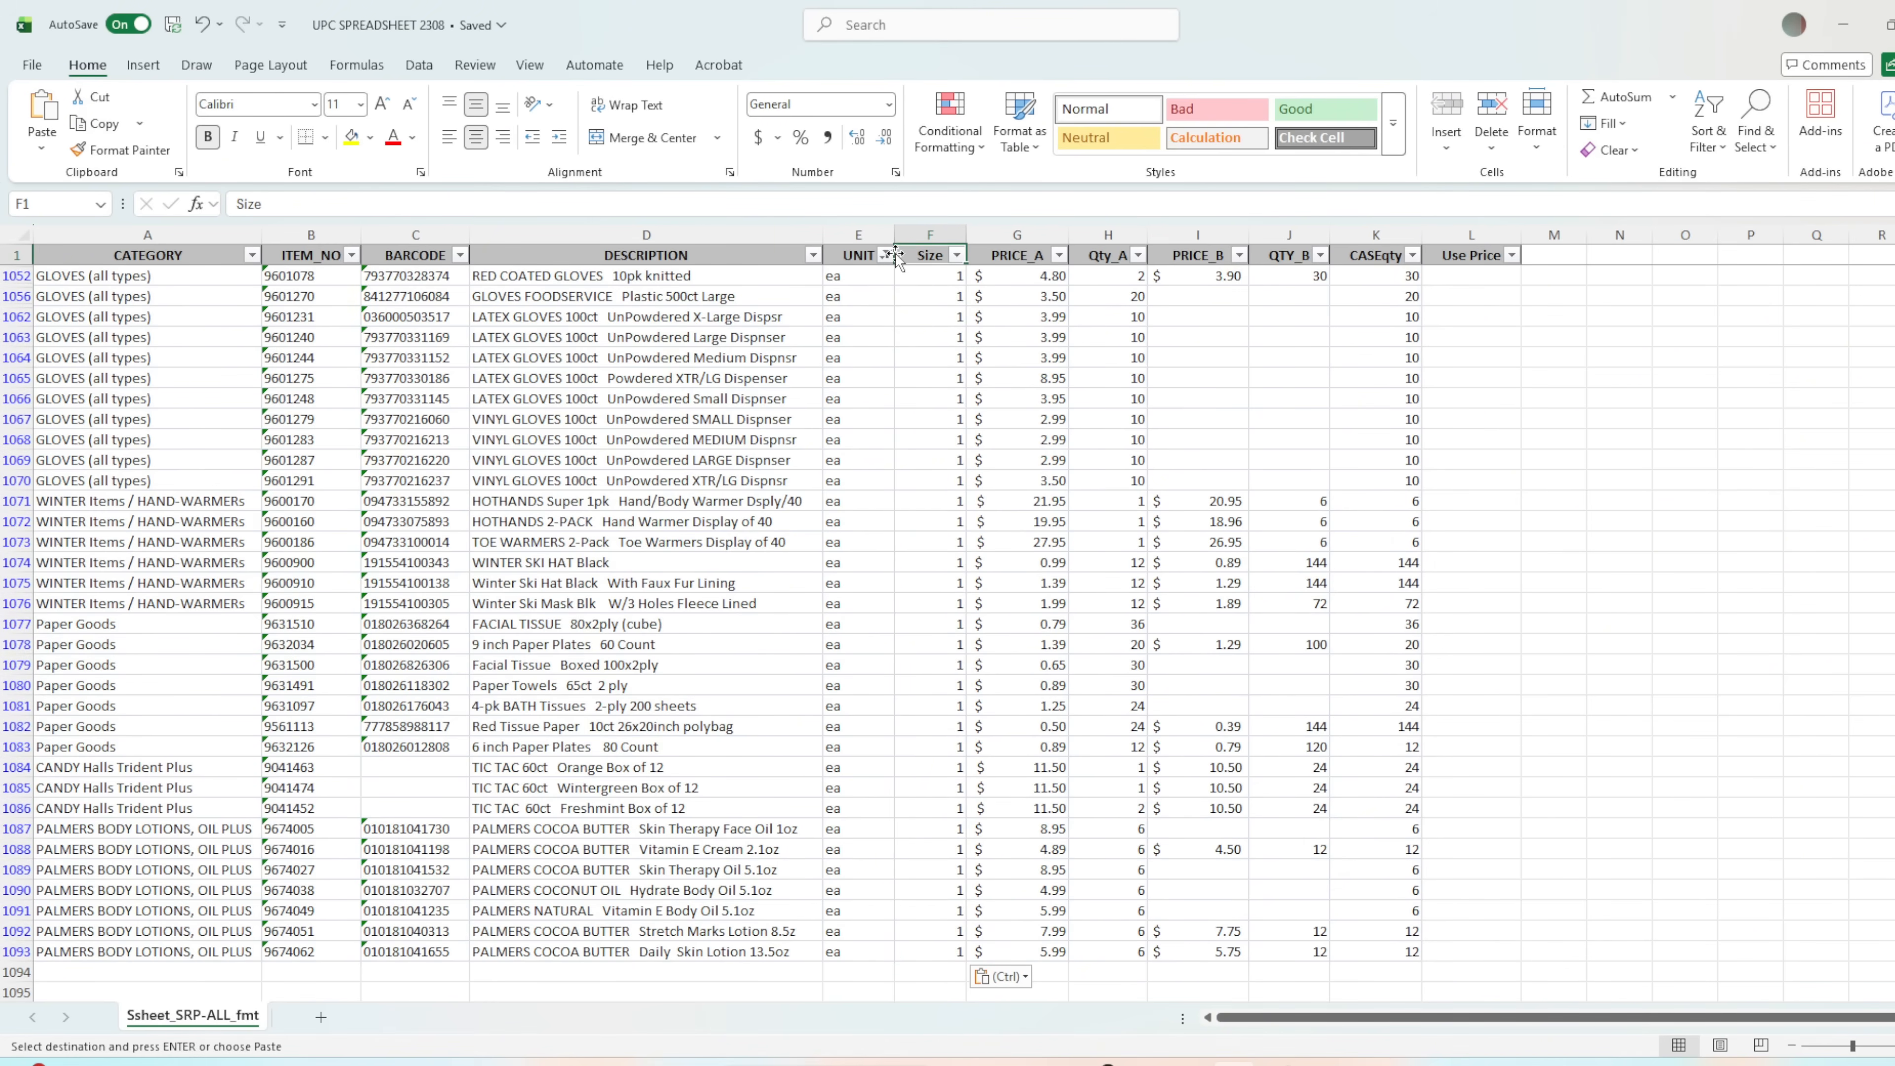
click(885, 255)
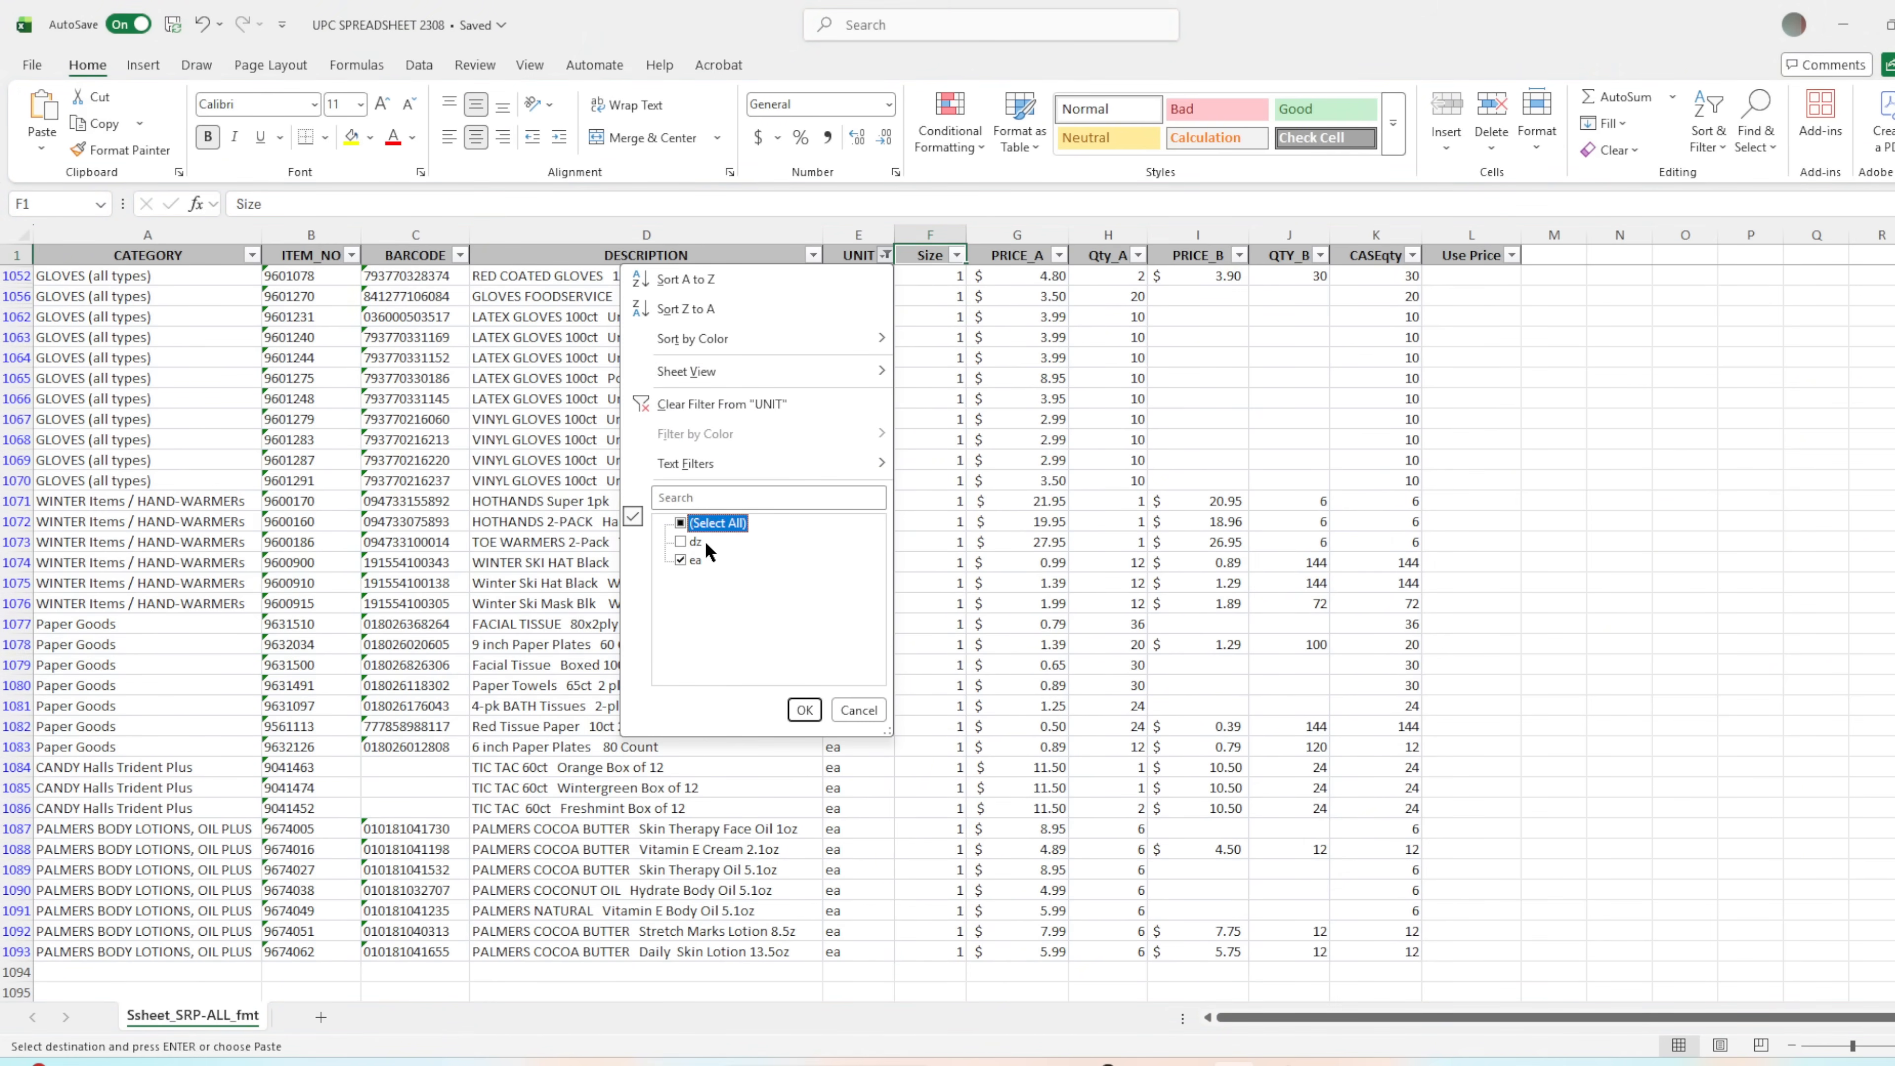
click(682, 543)
click(680, 560)
click(795, 707)
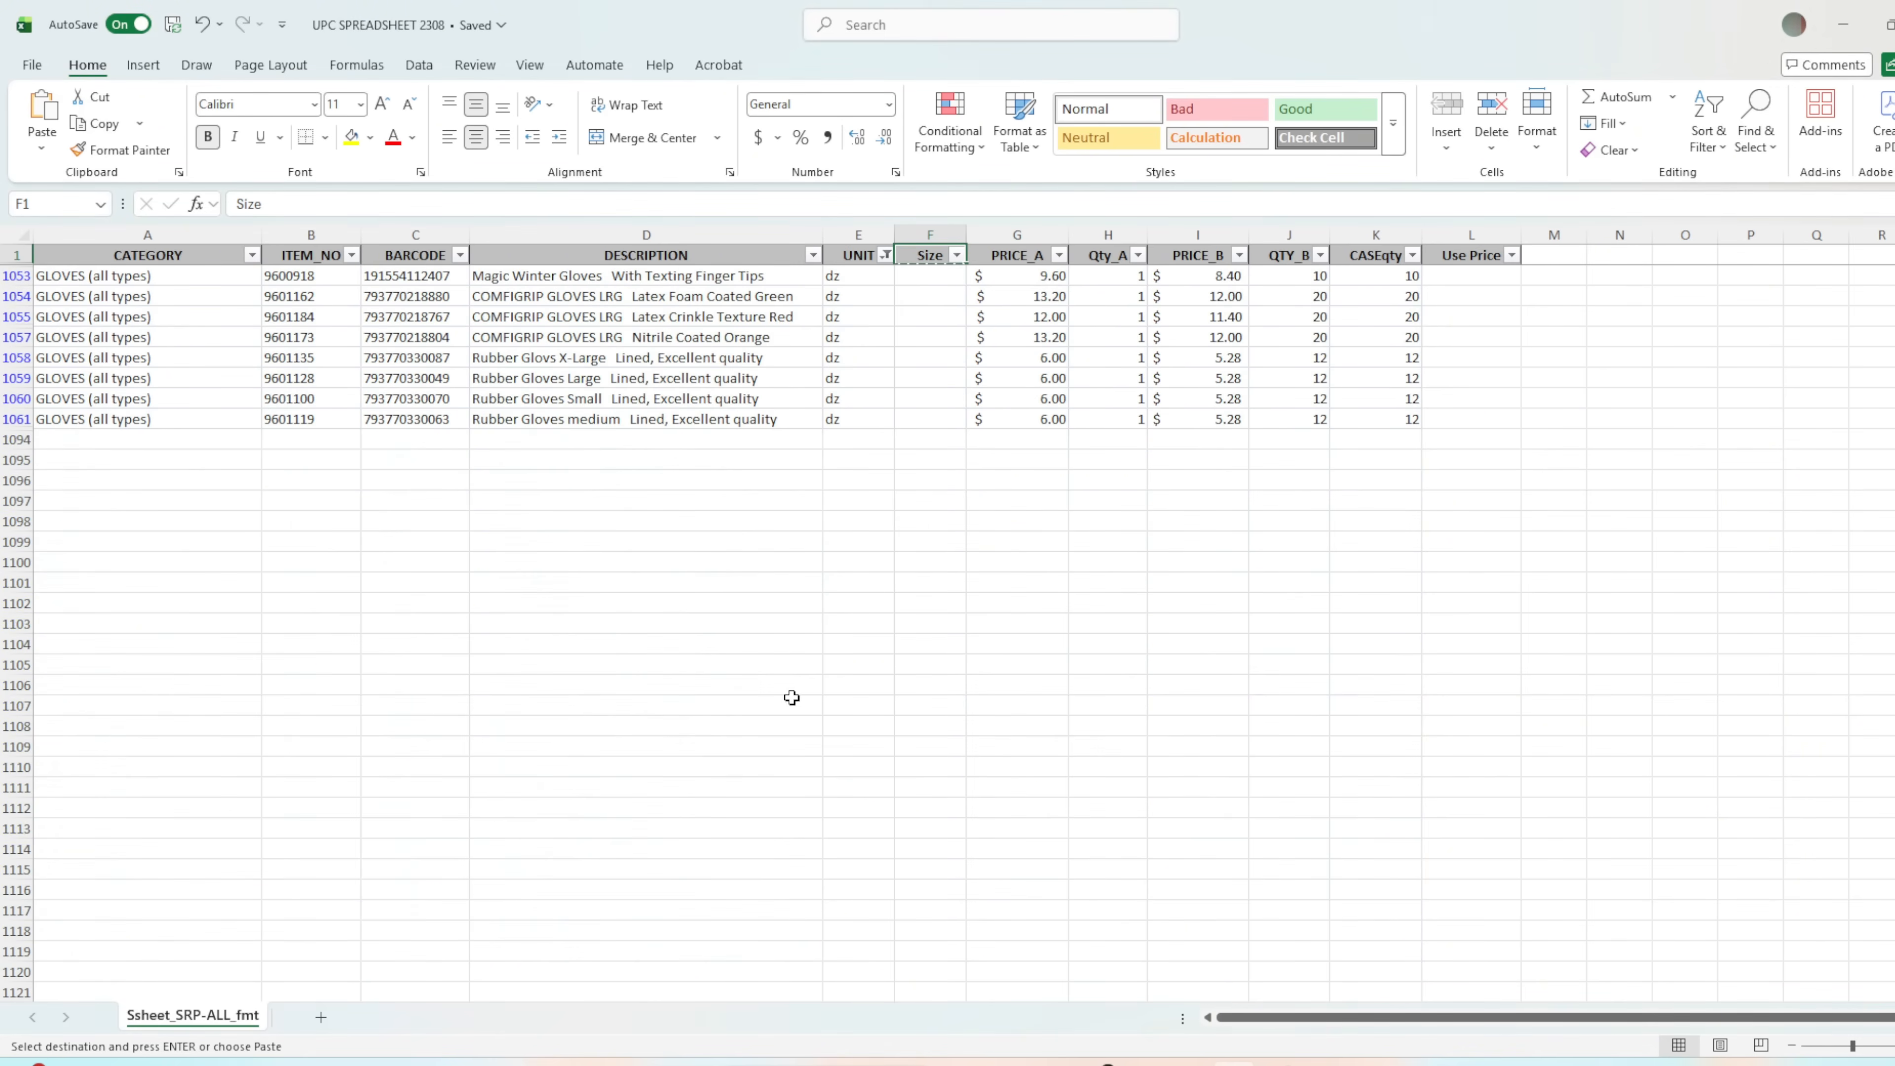
Enter 12 in the Size column for the last dz item, in cell F1061.
scroll(792, 698, up, 15)
scroll(959, 597, down, 5)
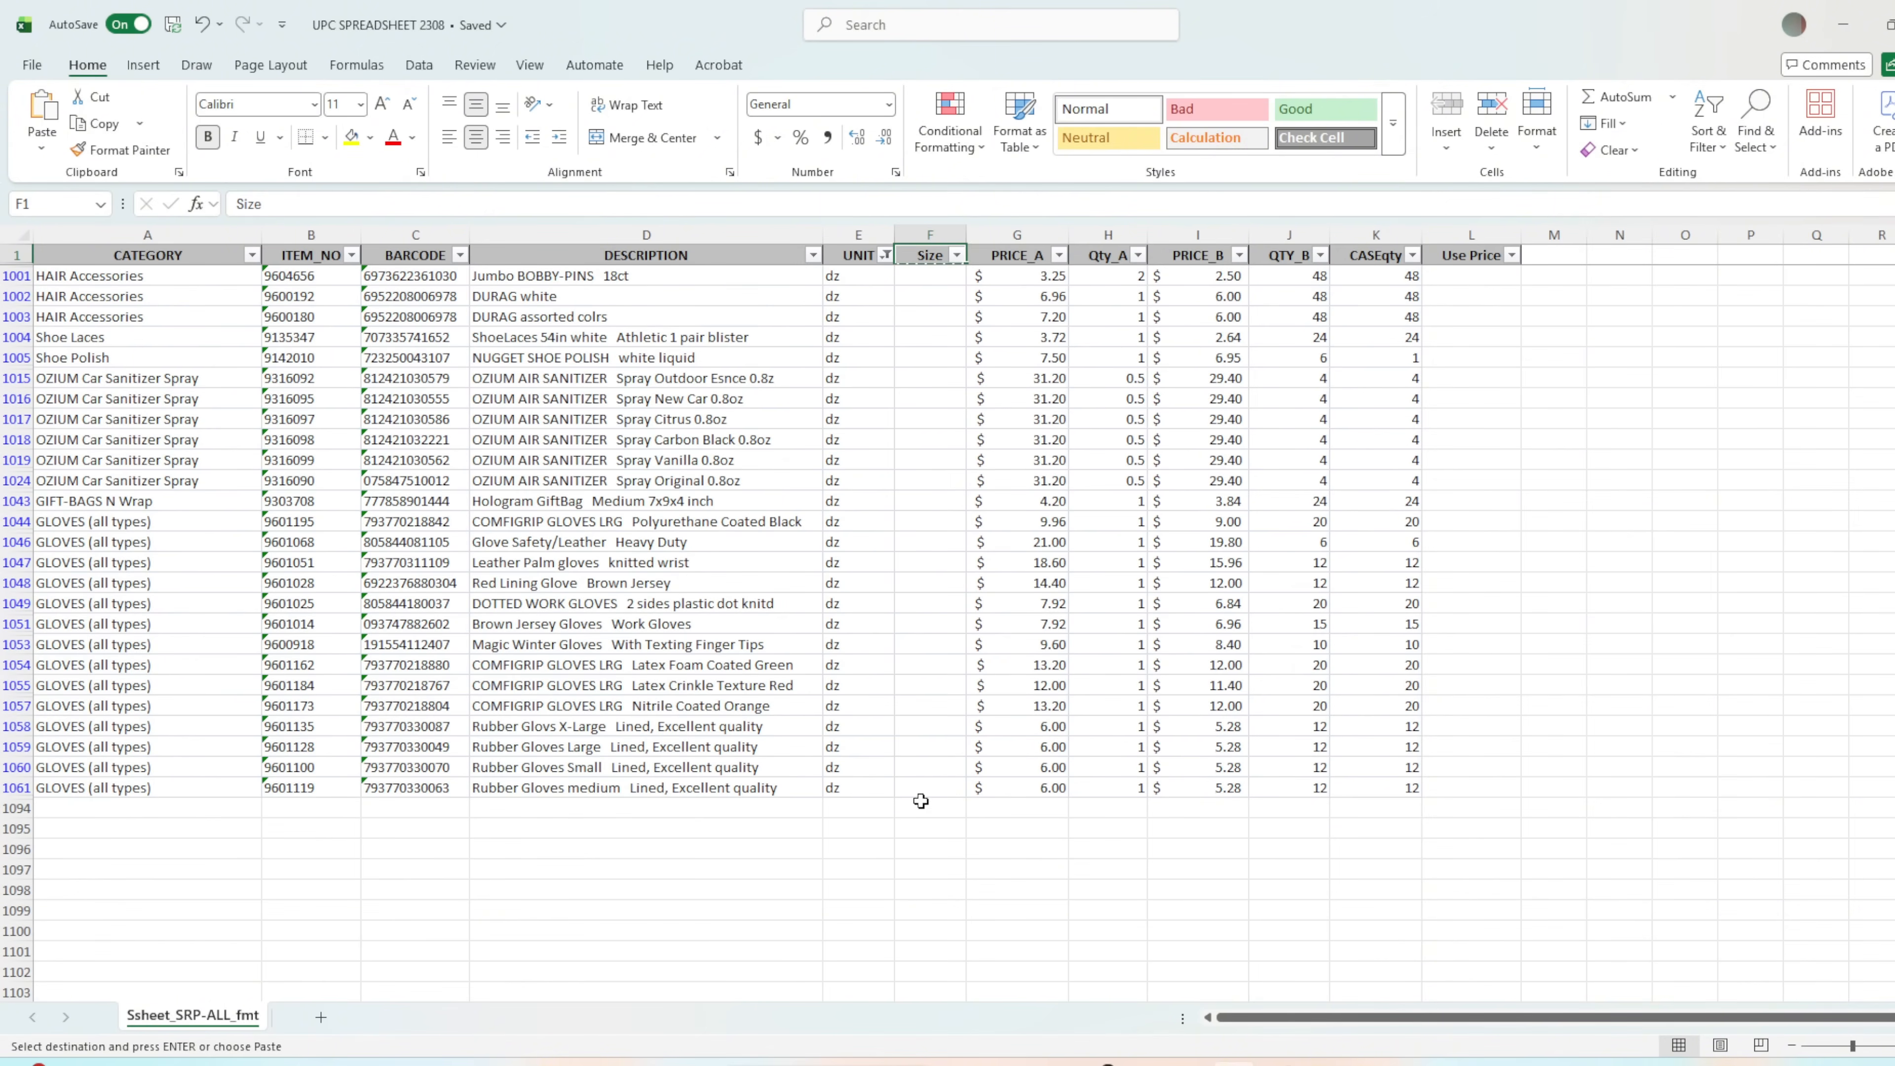
click(924, 786)
text(12)
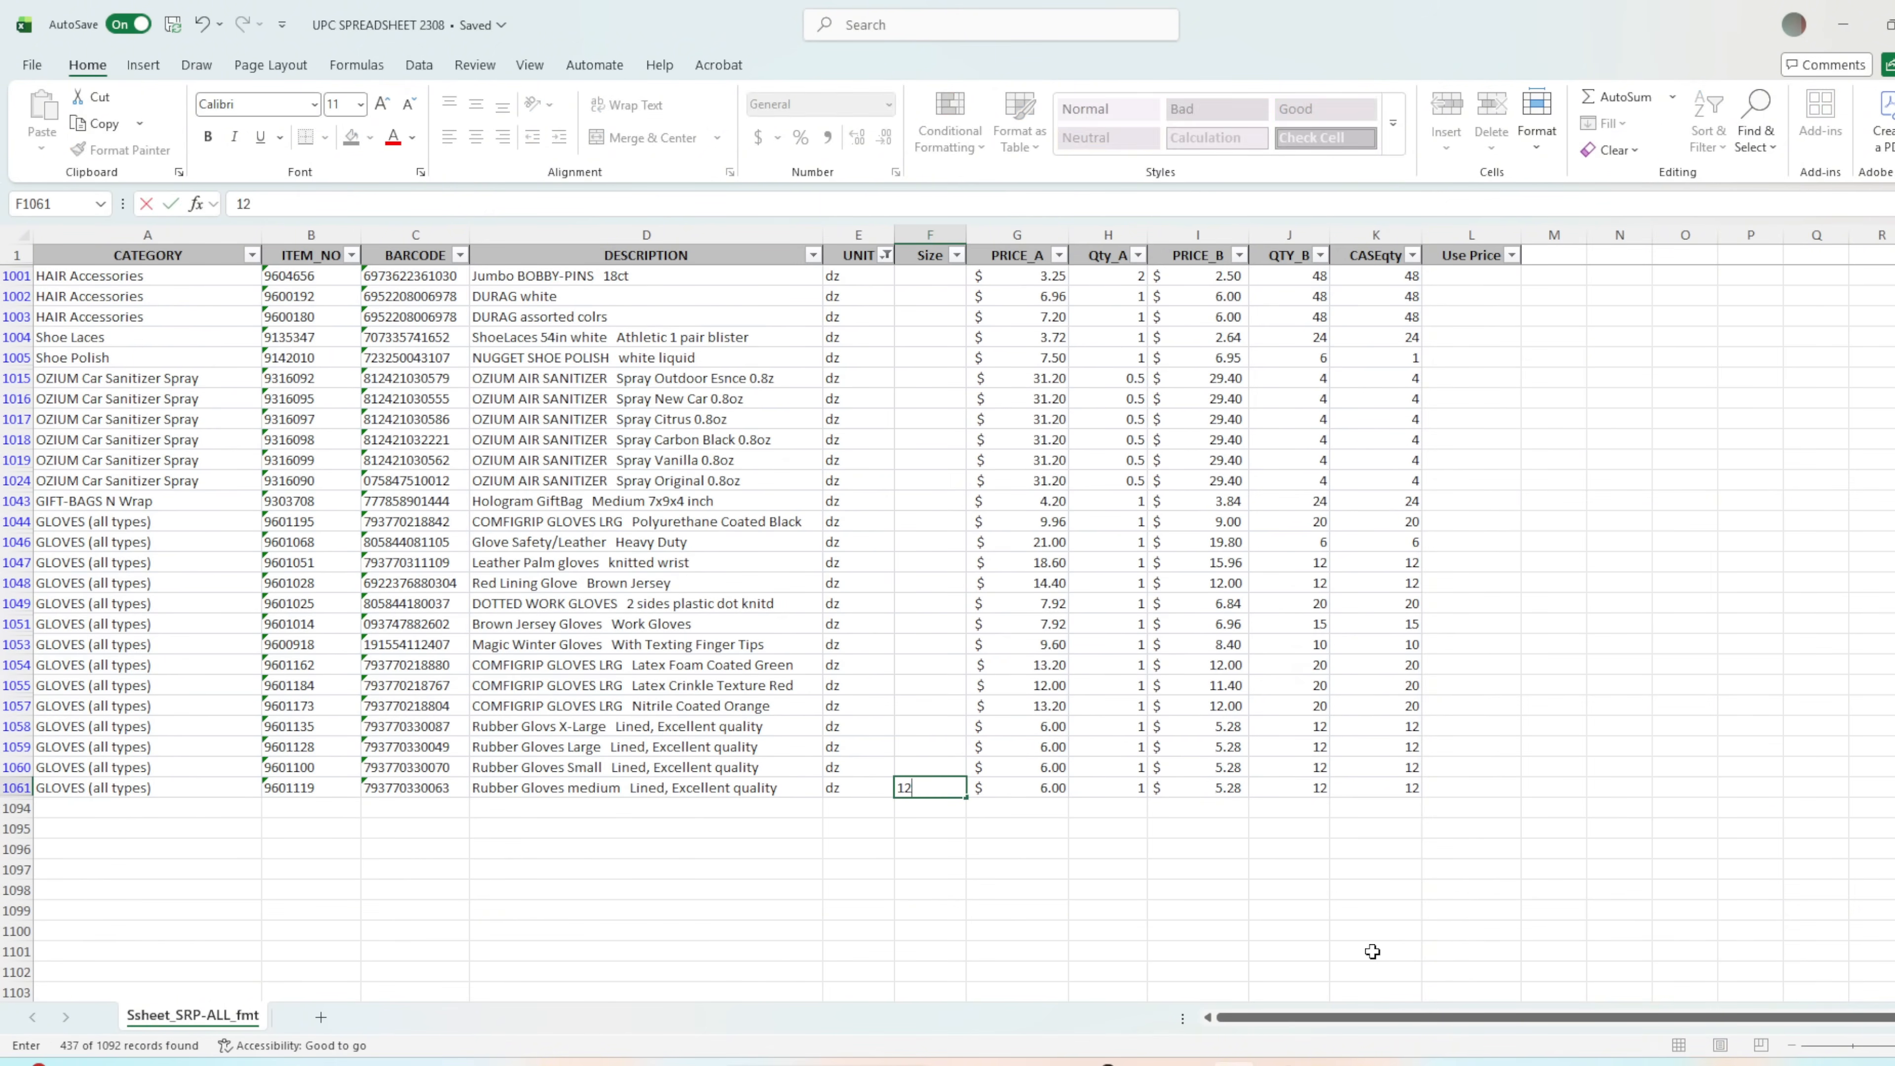
key(Return)
Copy the Size value 12 from F1061 to all the other filtered dz rows, up to row 79.
key(Up)
key(ctrl+c)
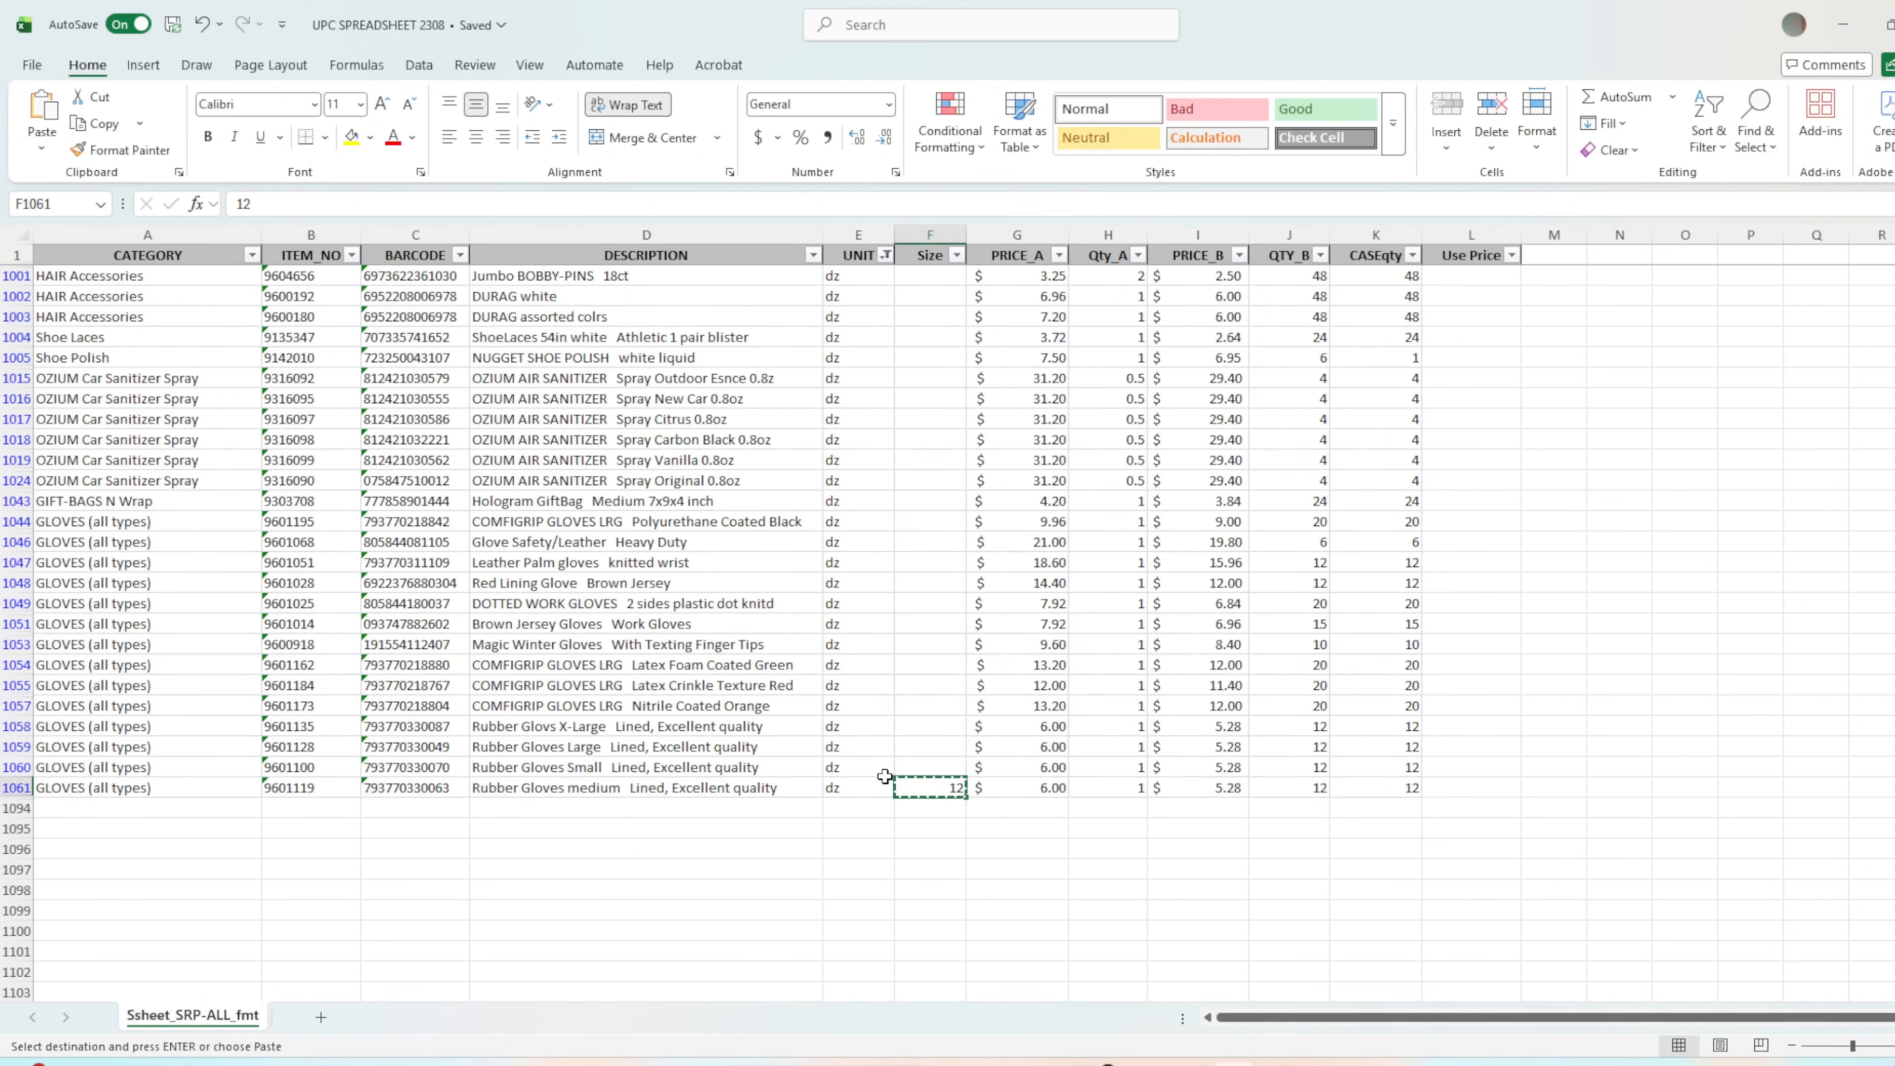
drag(929, 785, 906, 280)
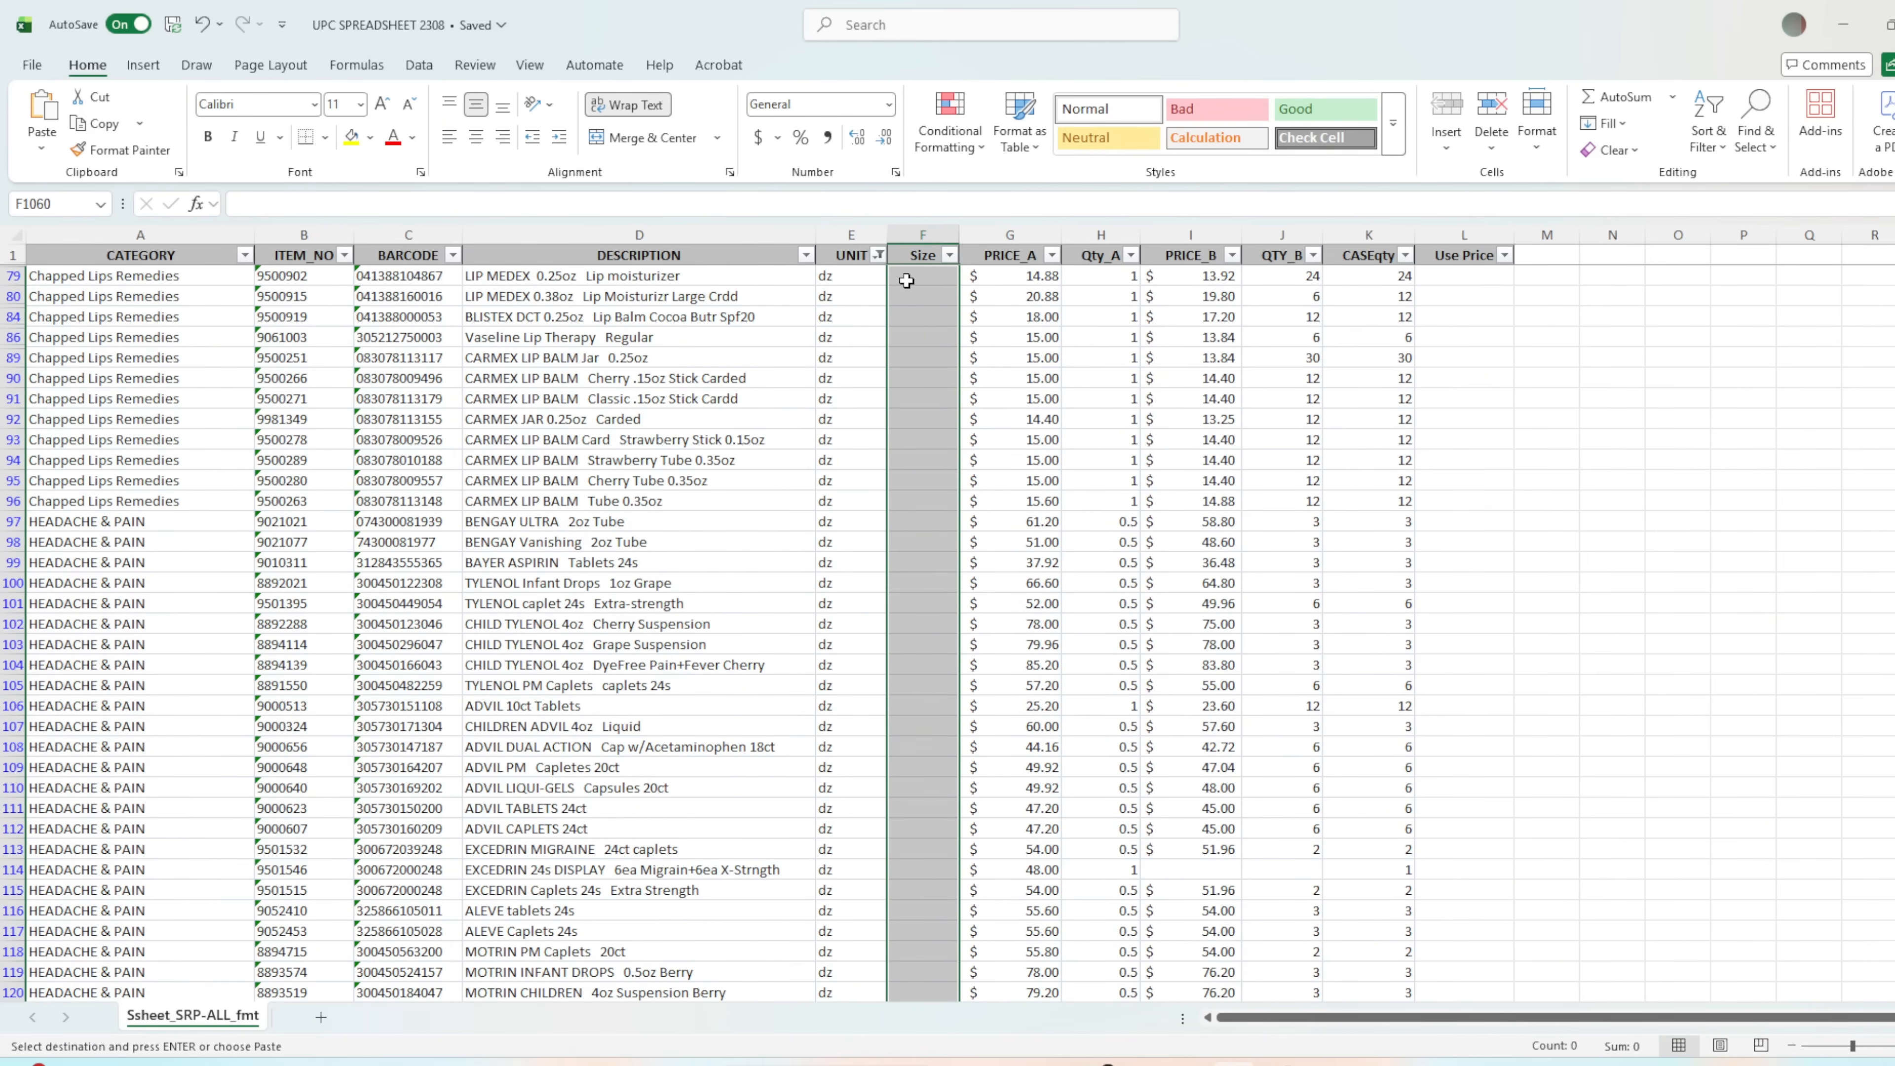
key(ctrl+v)
Add the ea items back to the UNIT filter so both ea and dz rows are shown.
click(879, 255)
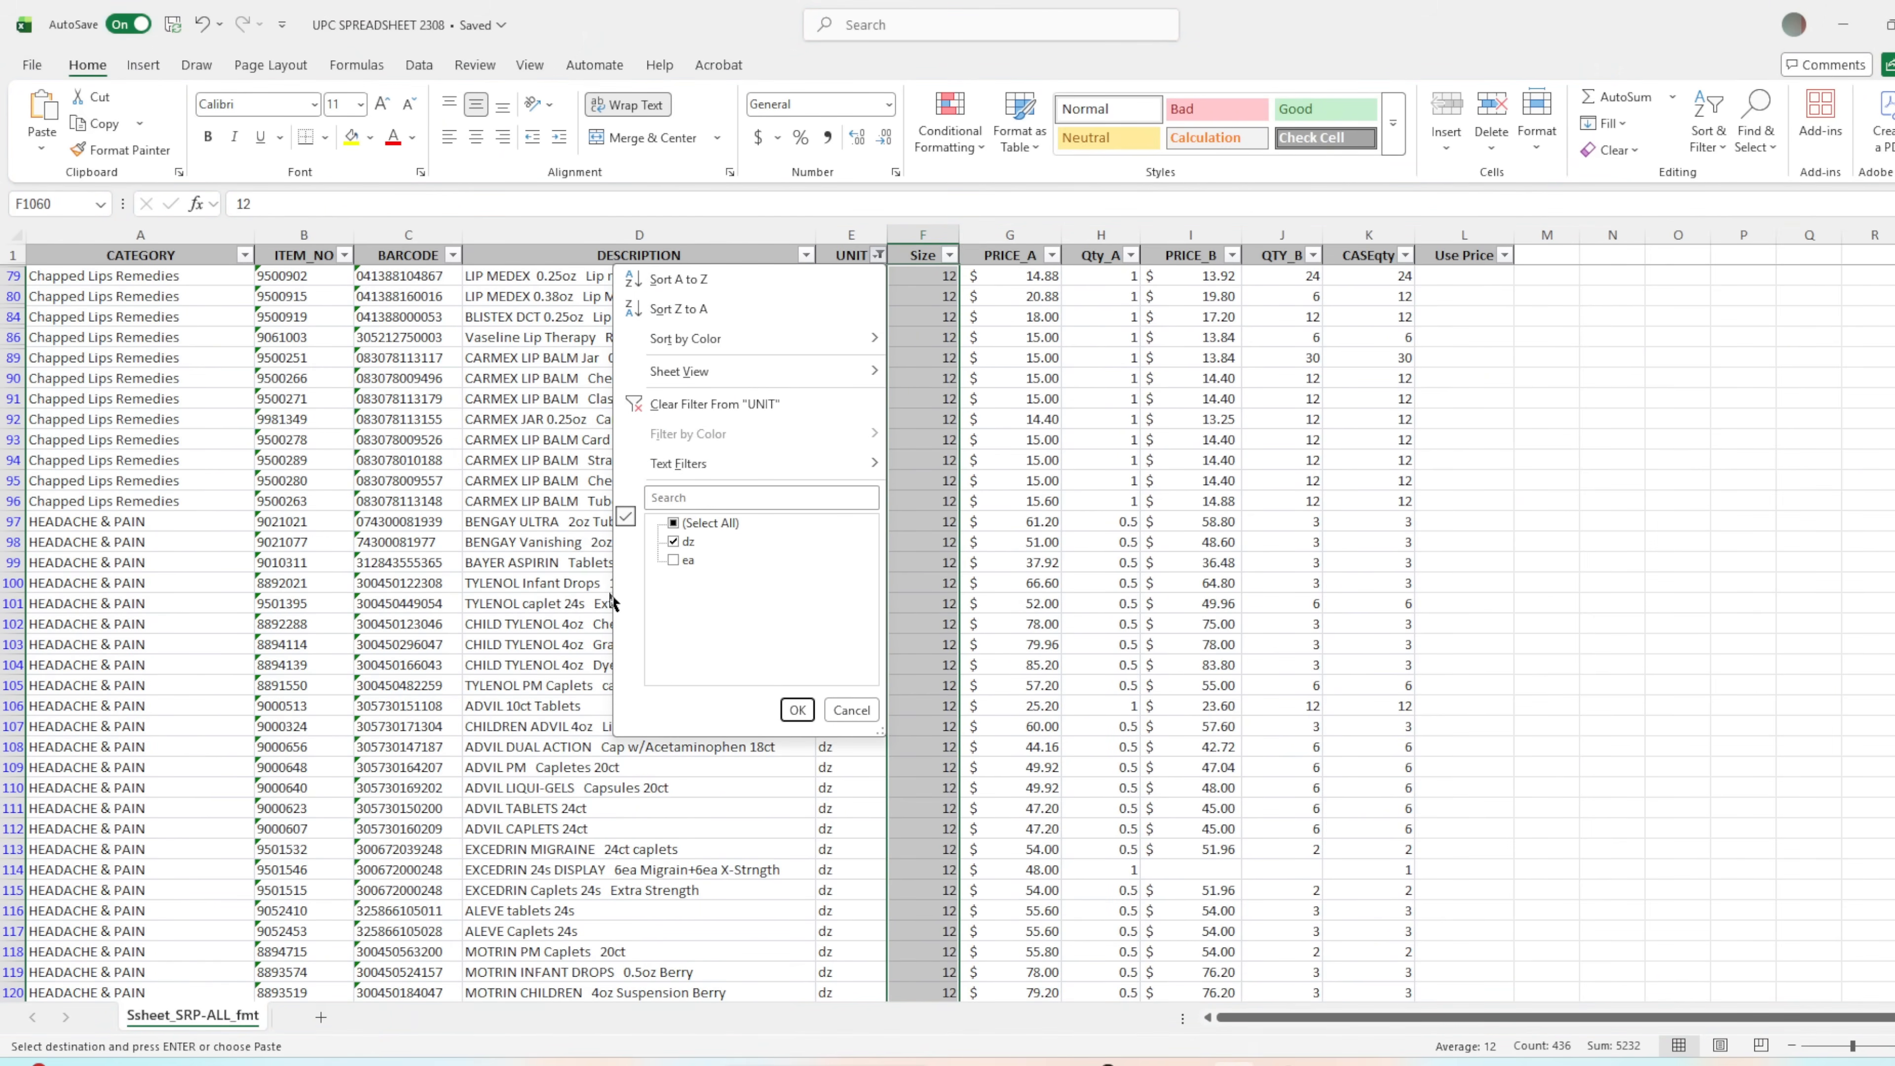
click(688, 560)
click(797, 709)
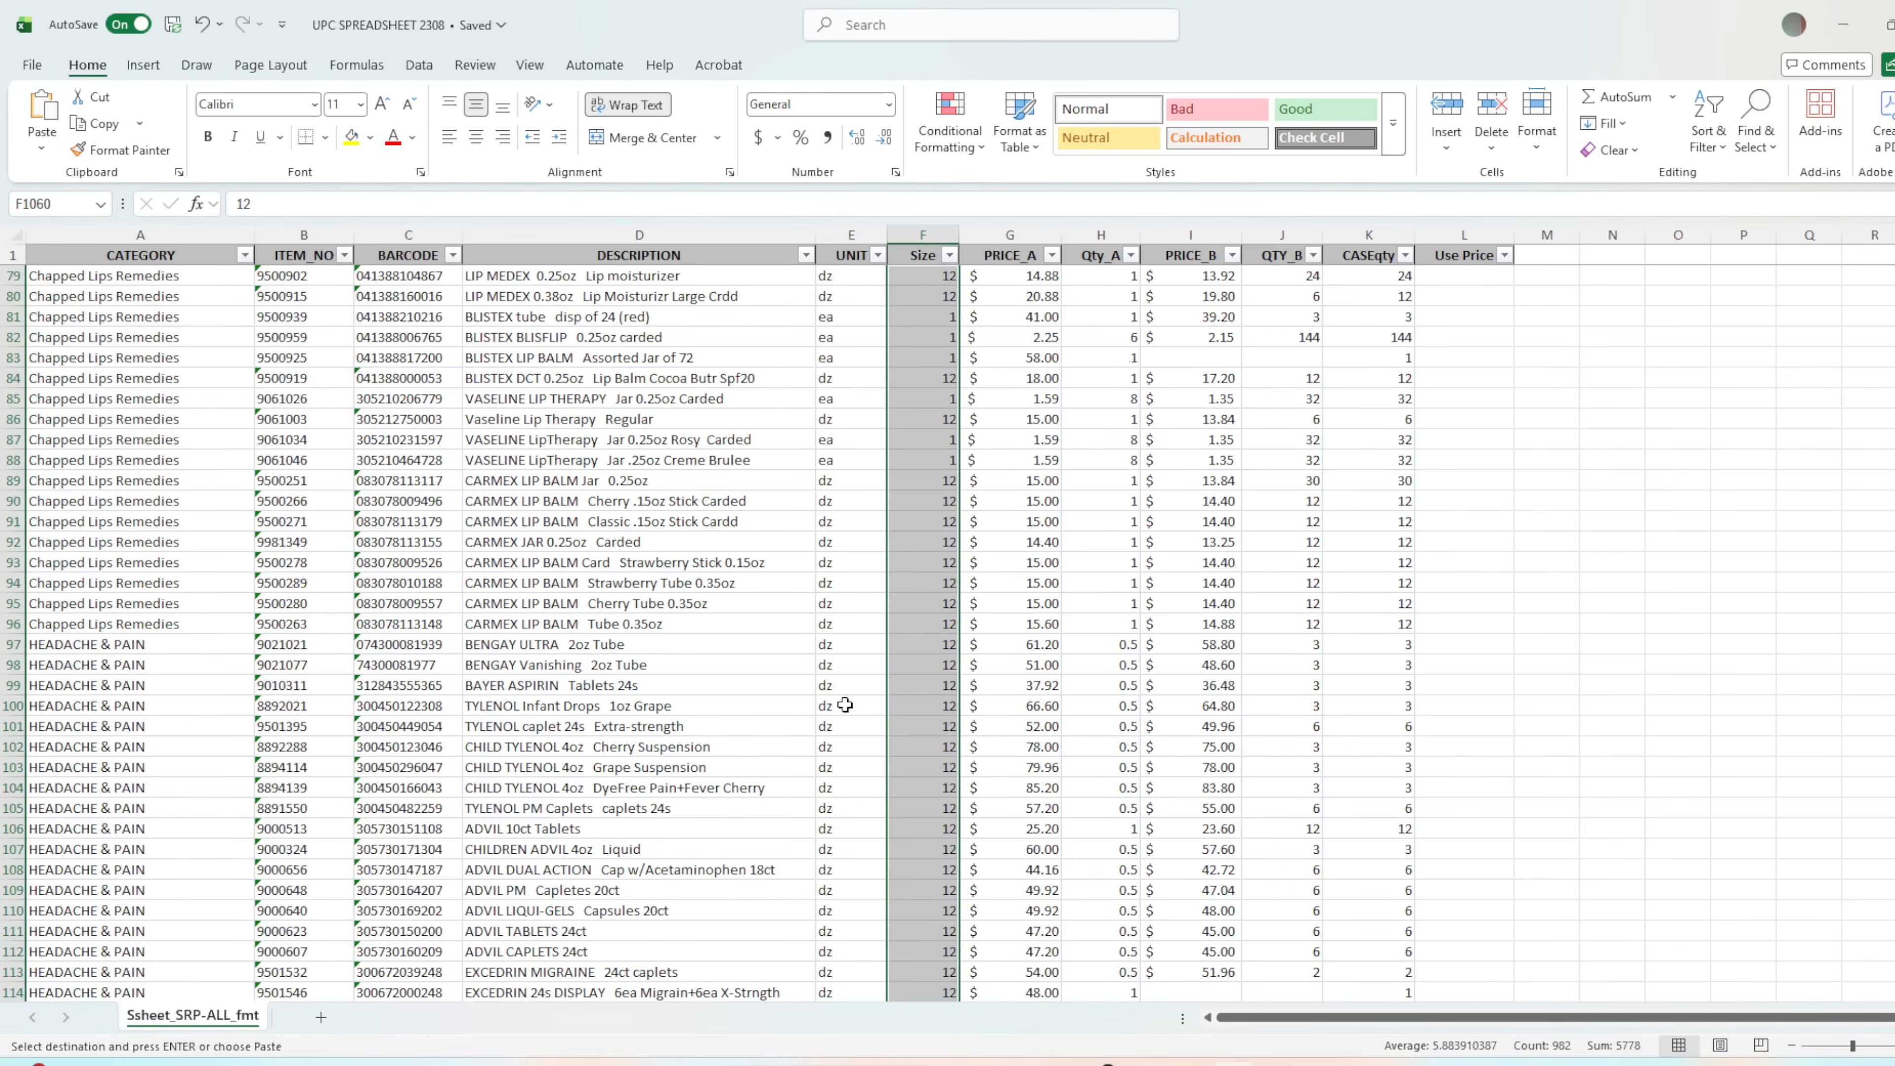
Enter the formula =I2/F2 in the first Use Price cell, L2, to divide PRICE_B by Size.
scroll(962, 403, up, 18)
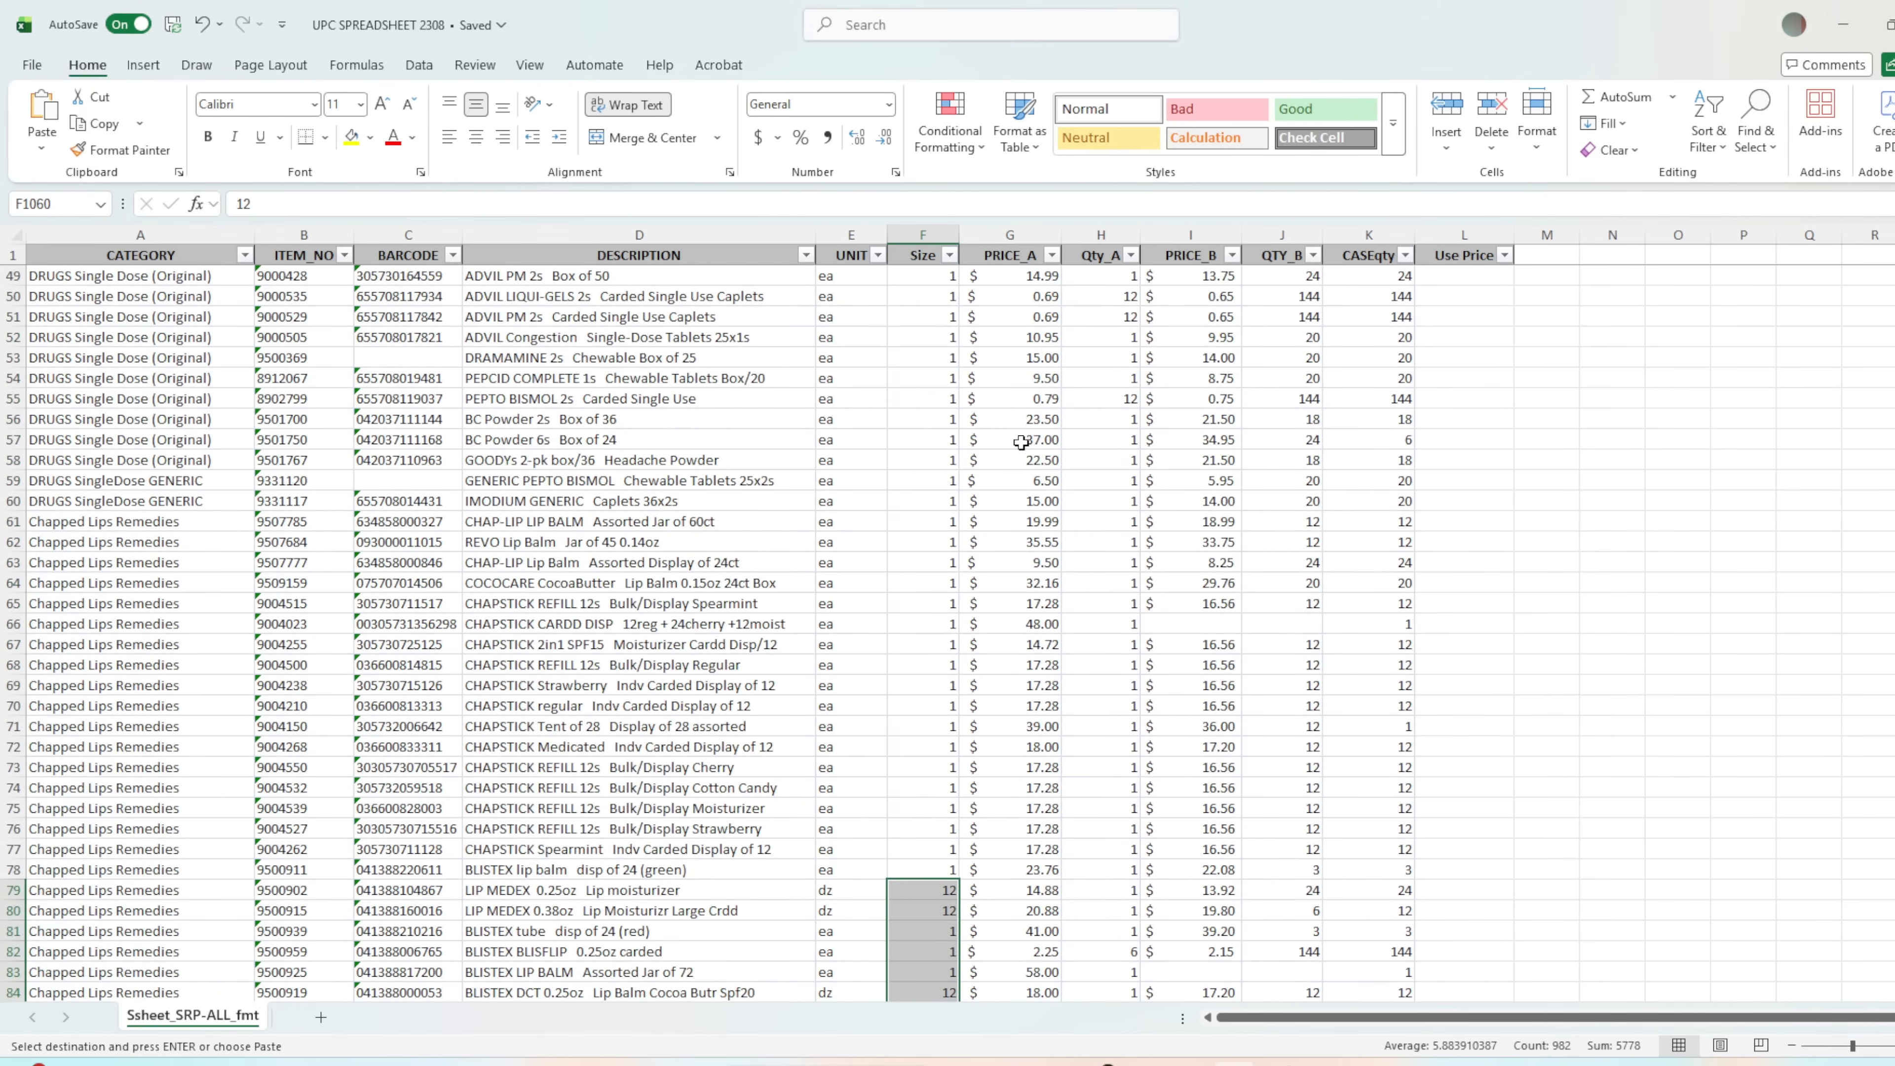
scroll(975, 402, up, 8)
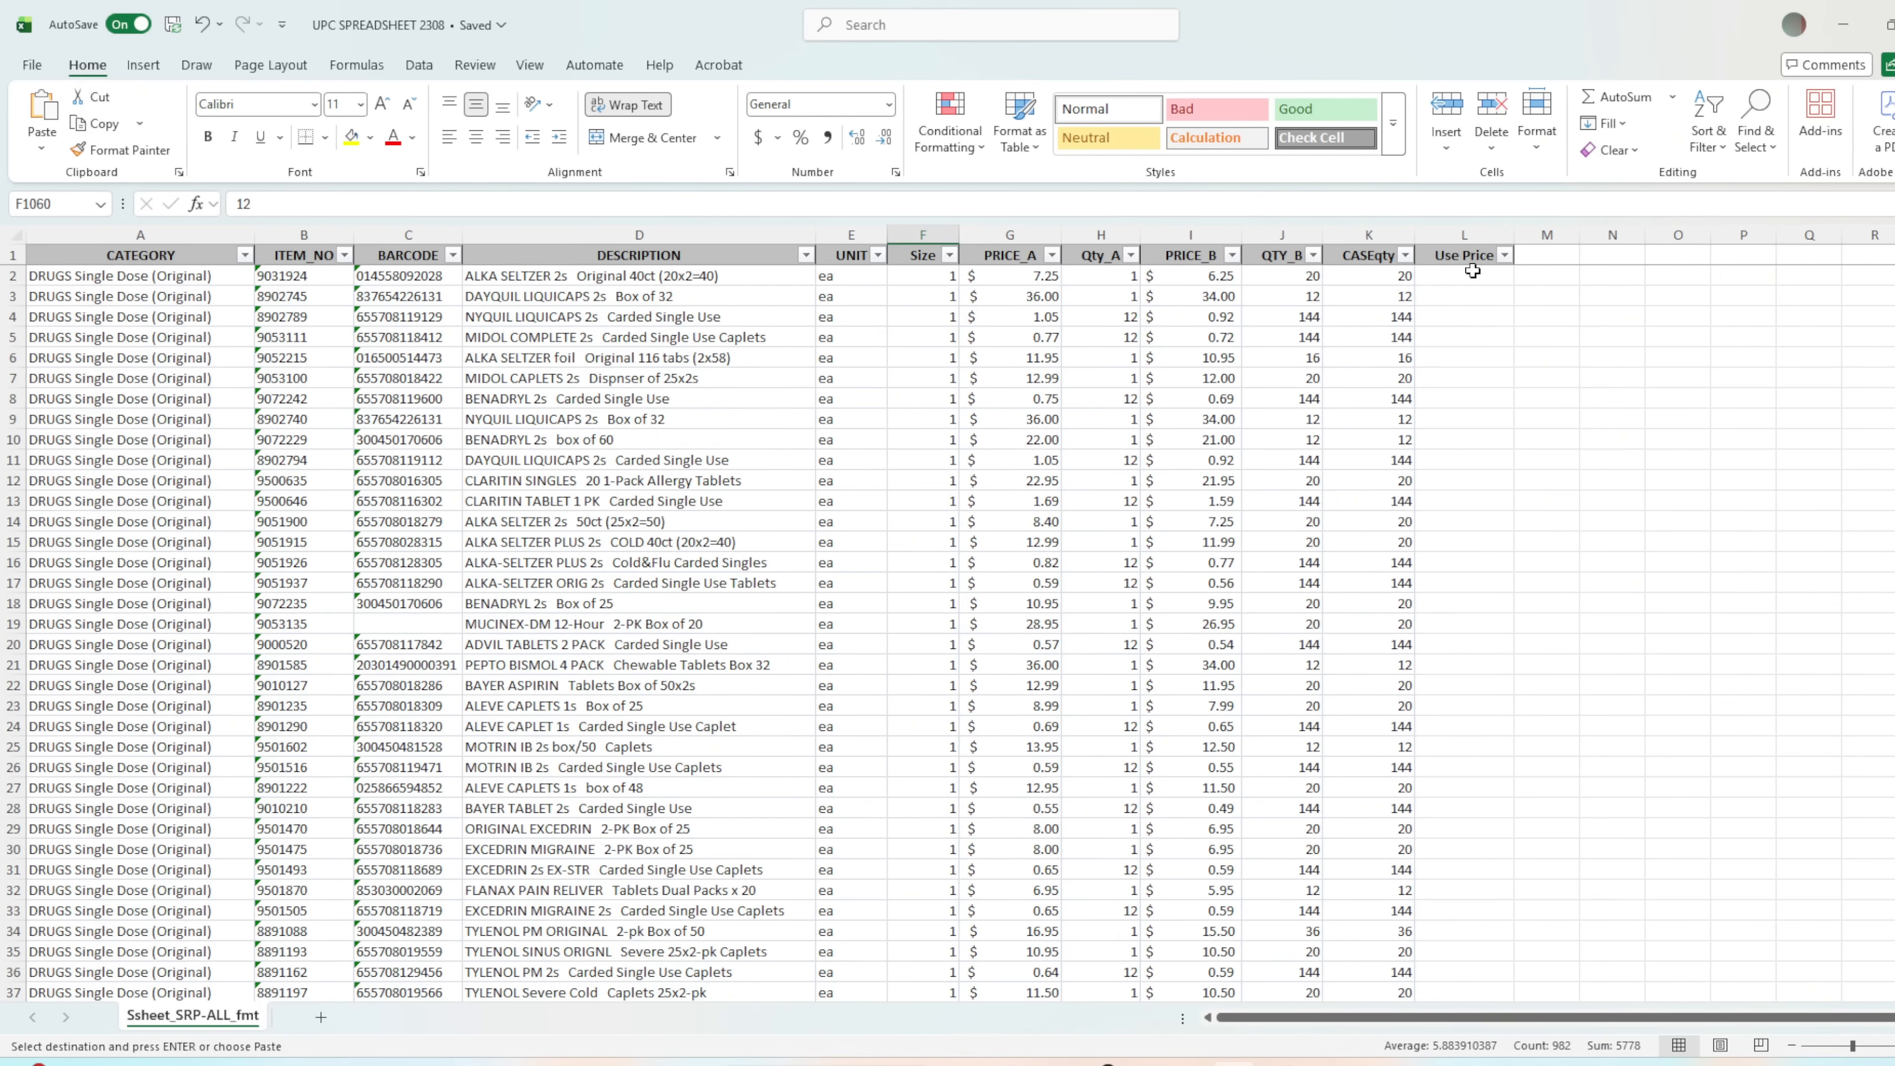
click(1440, 281)
text(=)
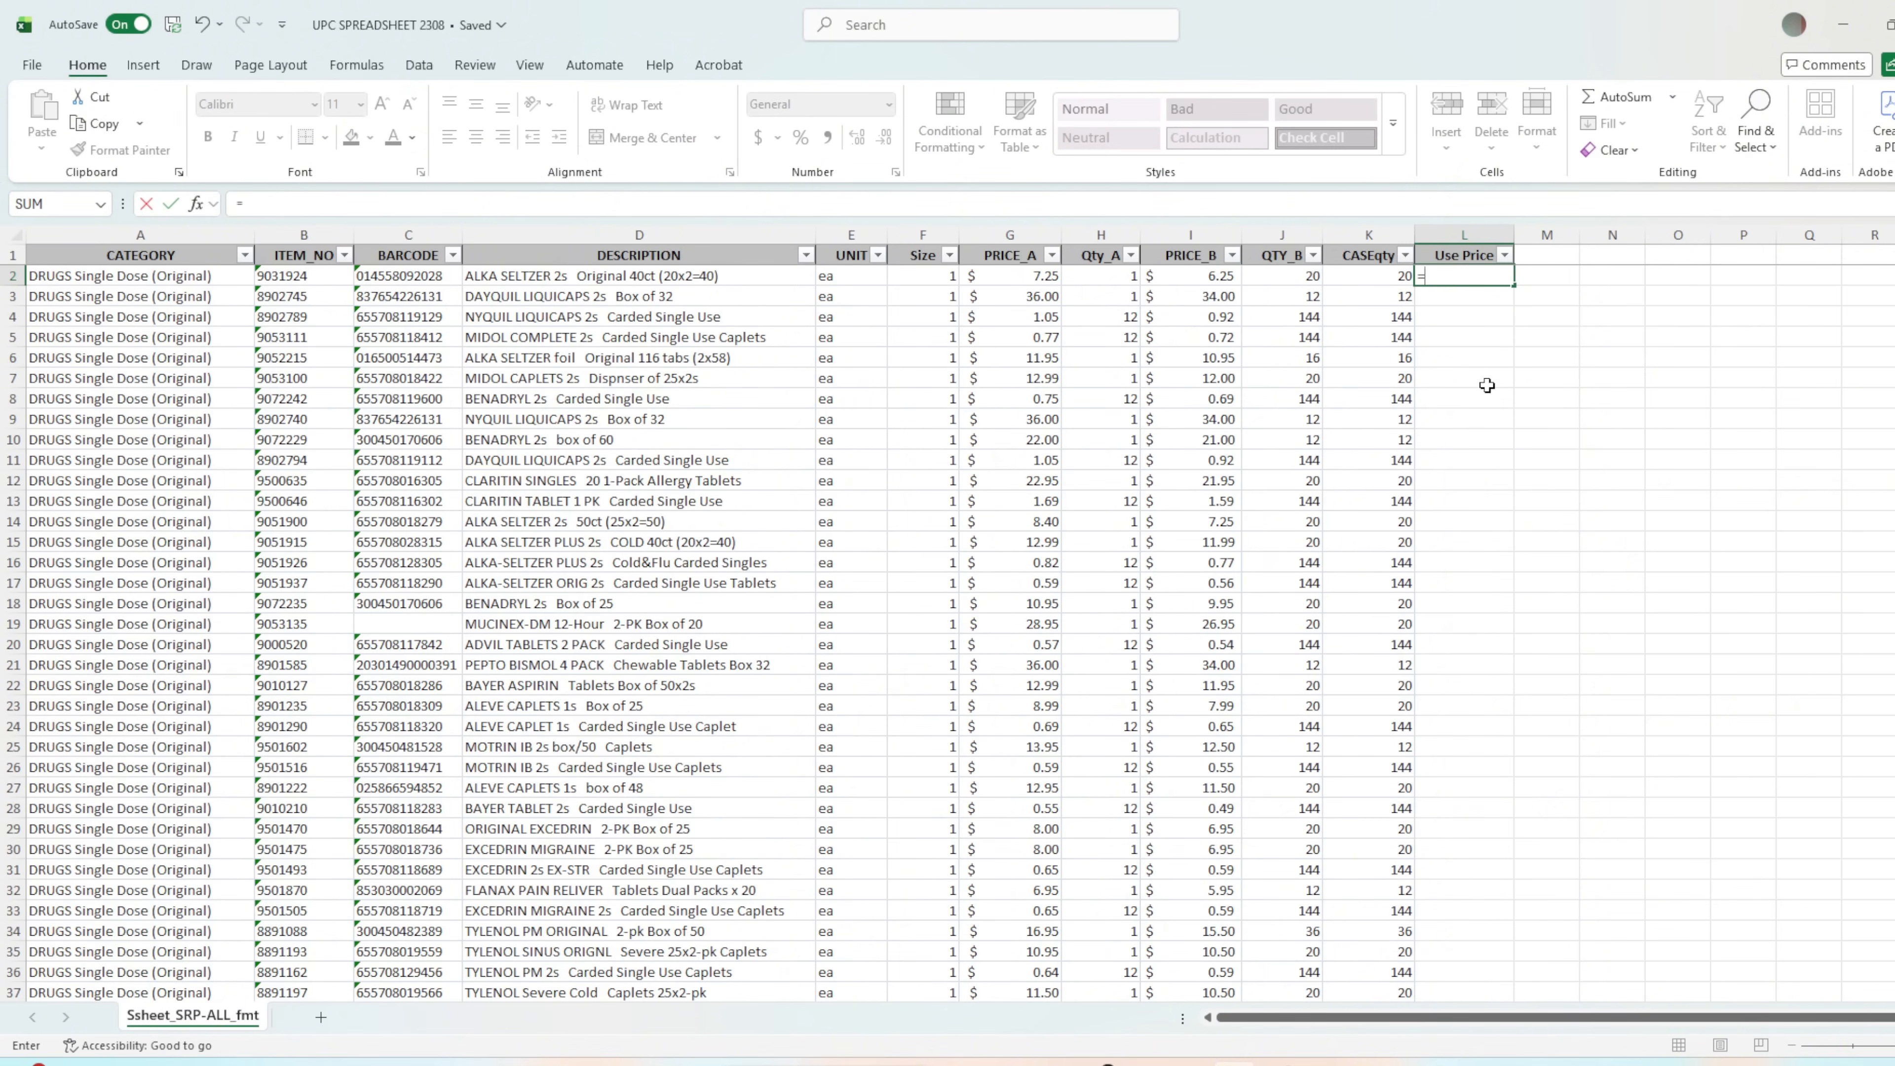
click(1215, 277)
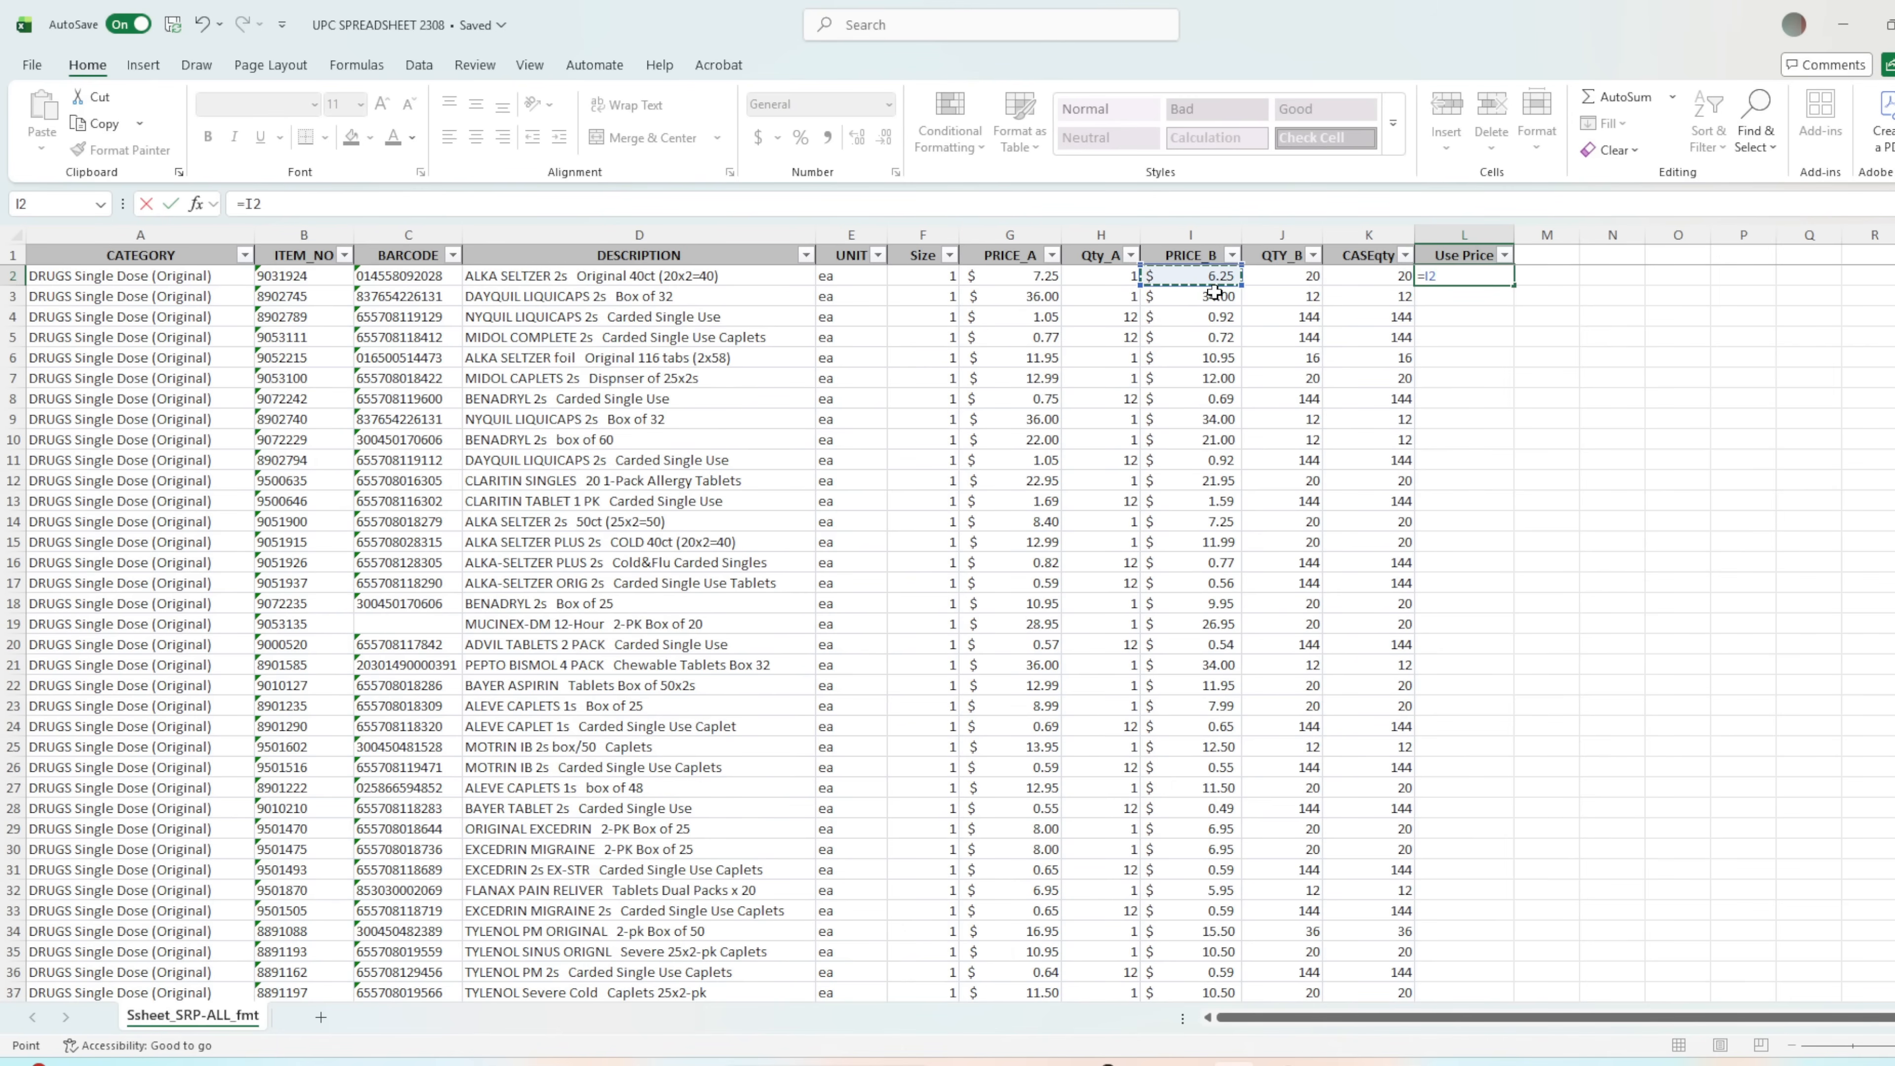
text(/)
click(902, 274)
key(Return)
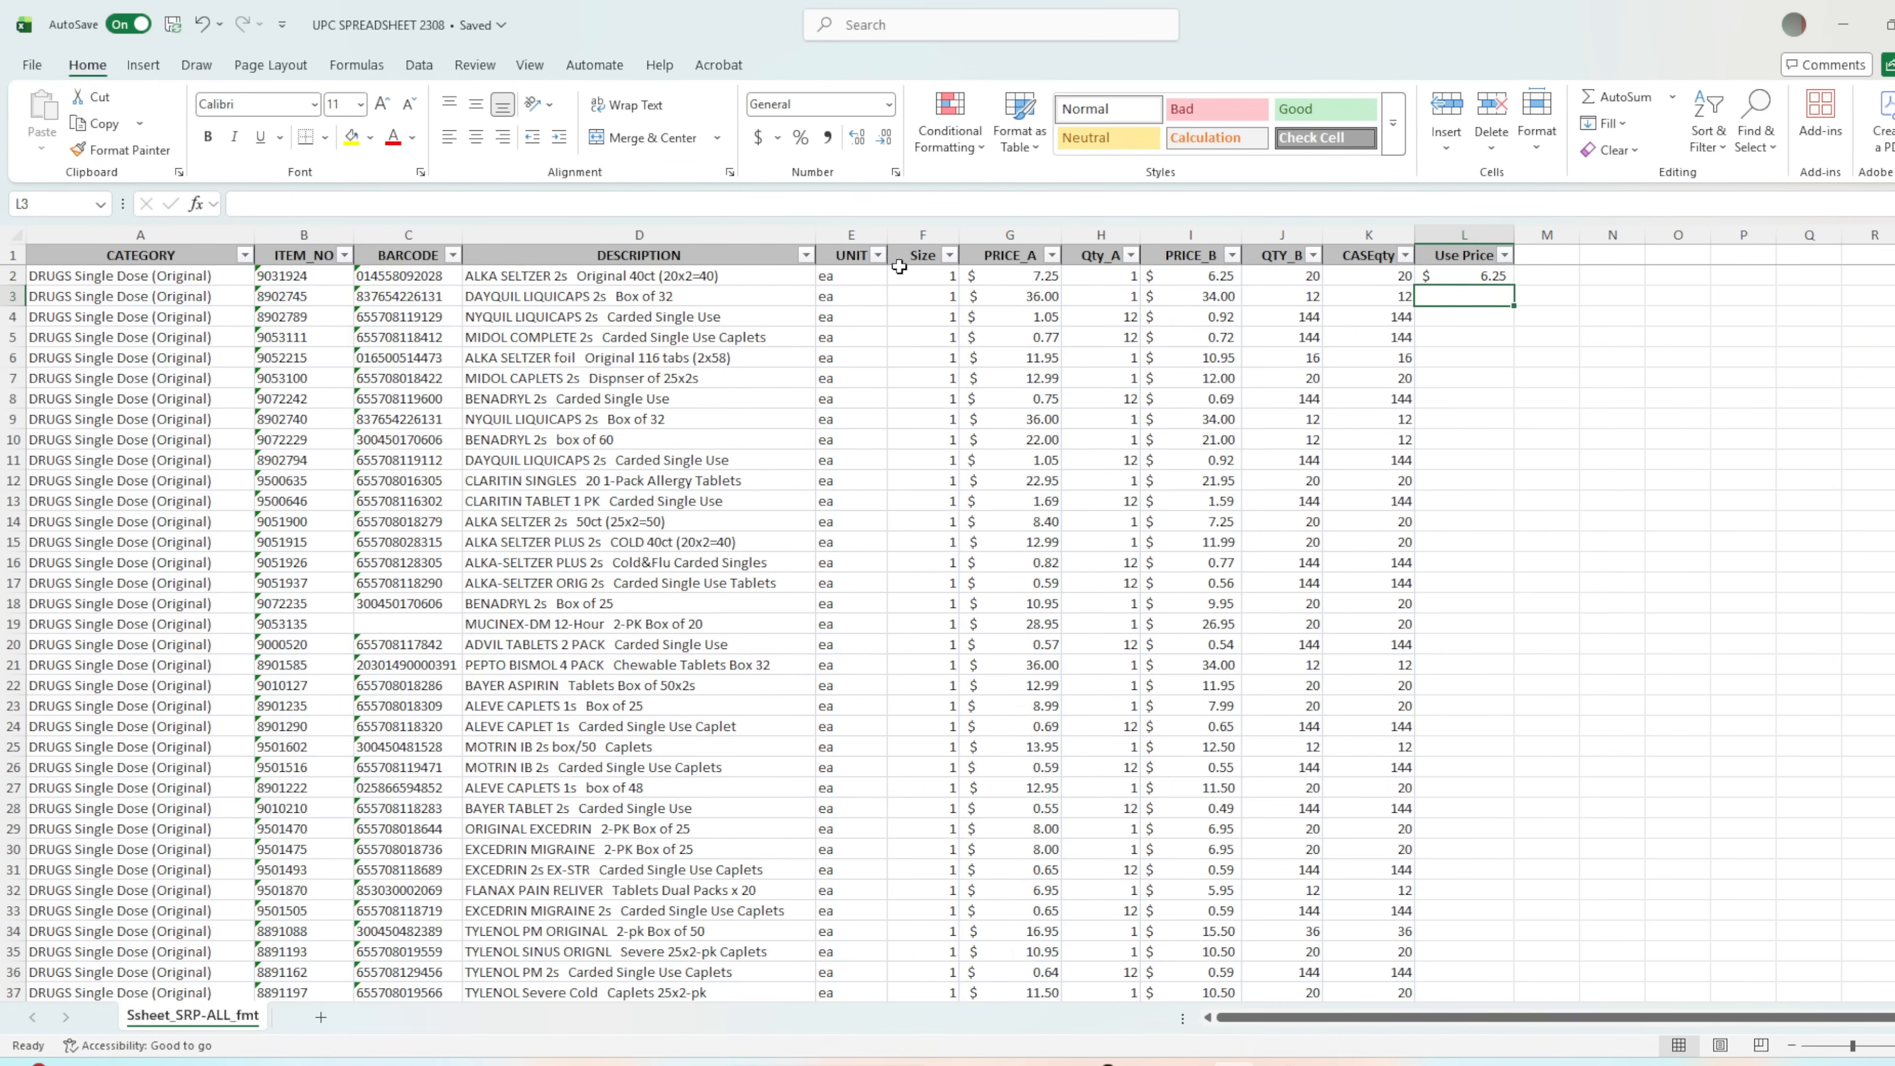
Copy the Use Price formula from L2 to all remaining product rows, down to row 1093.
key(Up)
key(ctrl+c)
drag(1473, 297, 1477, 1060)
drag(1519, 980, 1518, 979)
key(ctrl+v)
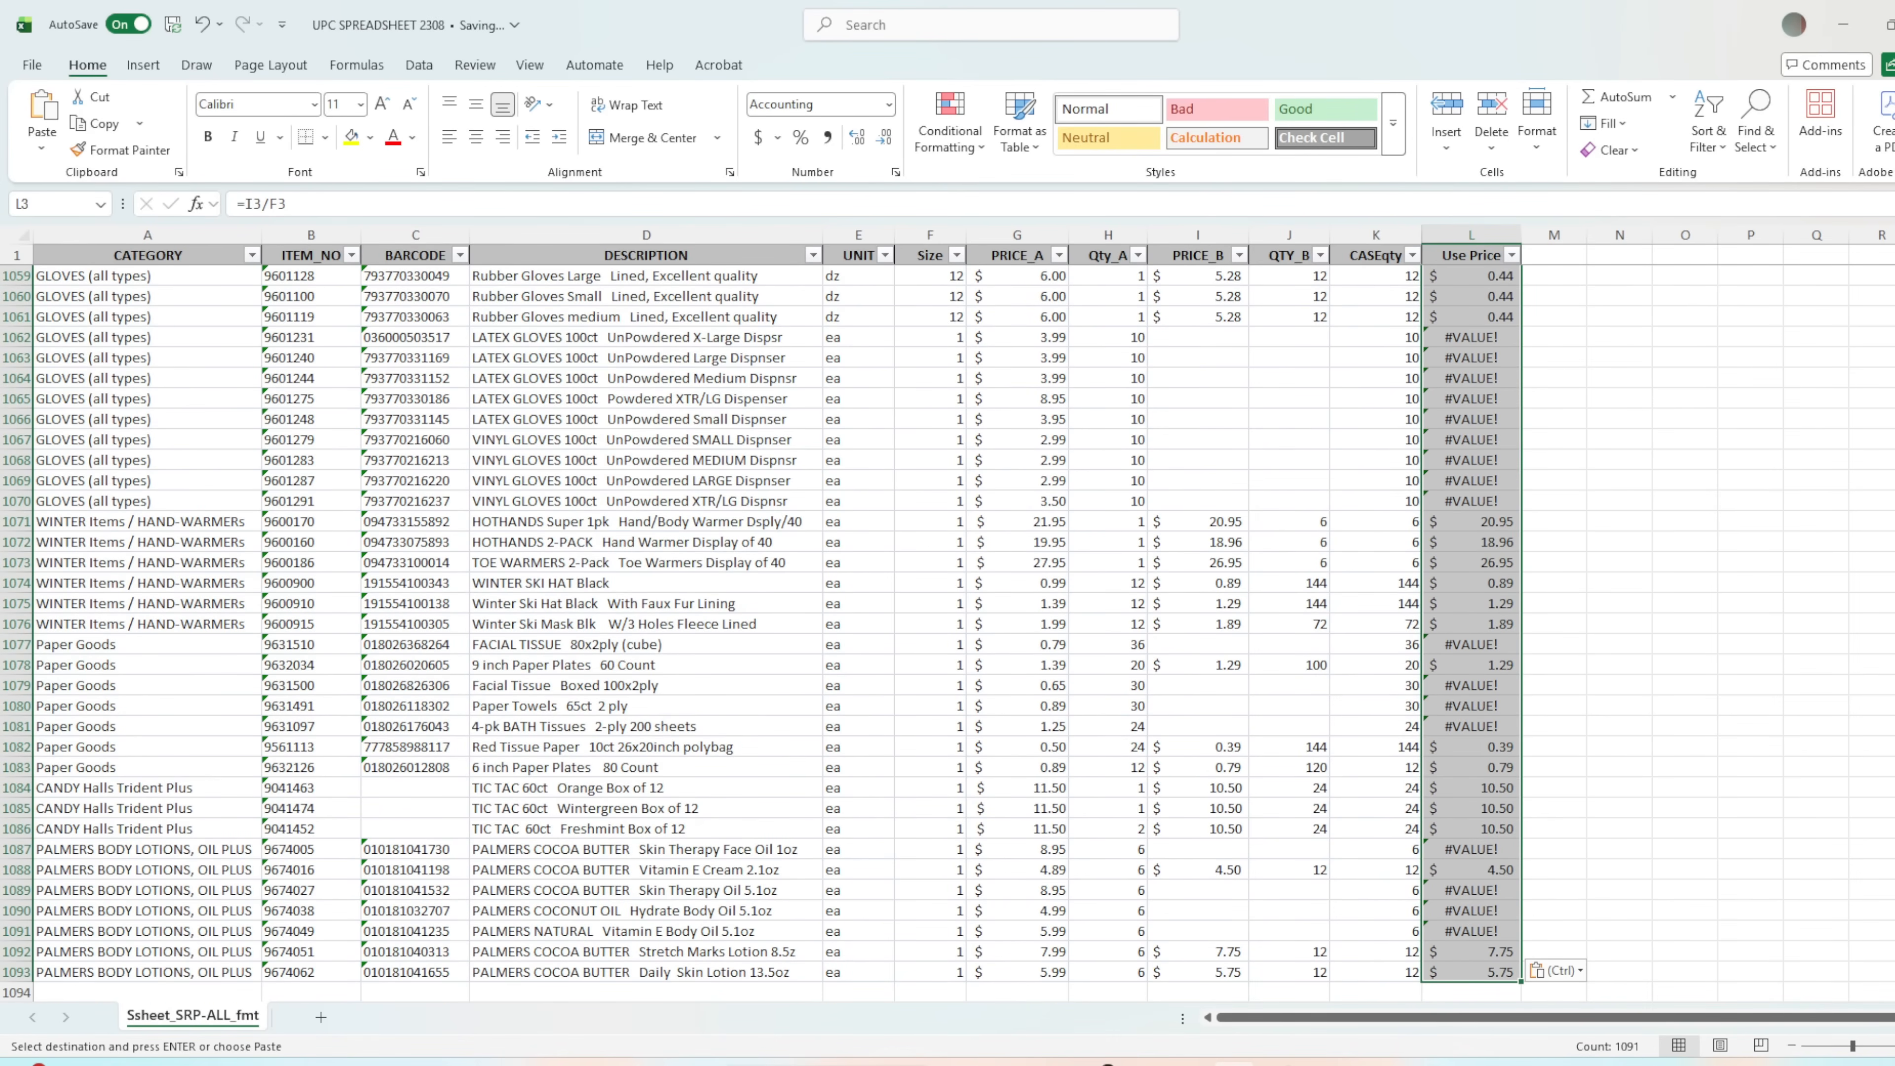
Review the Use Price results down the list, checking the dz item in row 79 and the PRICE_B cell in row 66.
scroll(924, 517, up, 20)
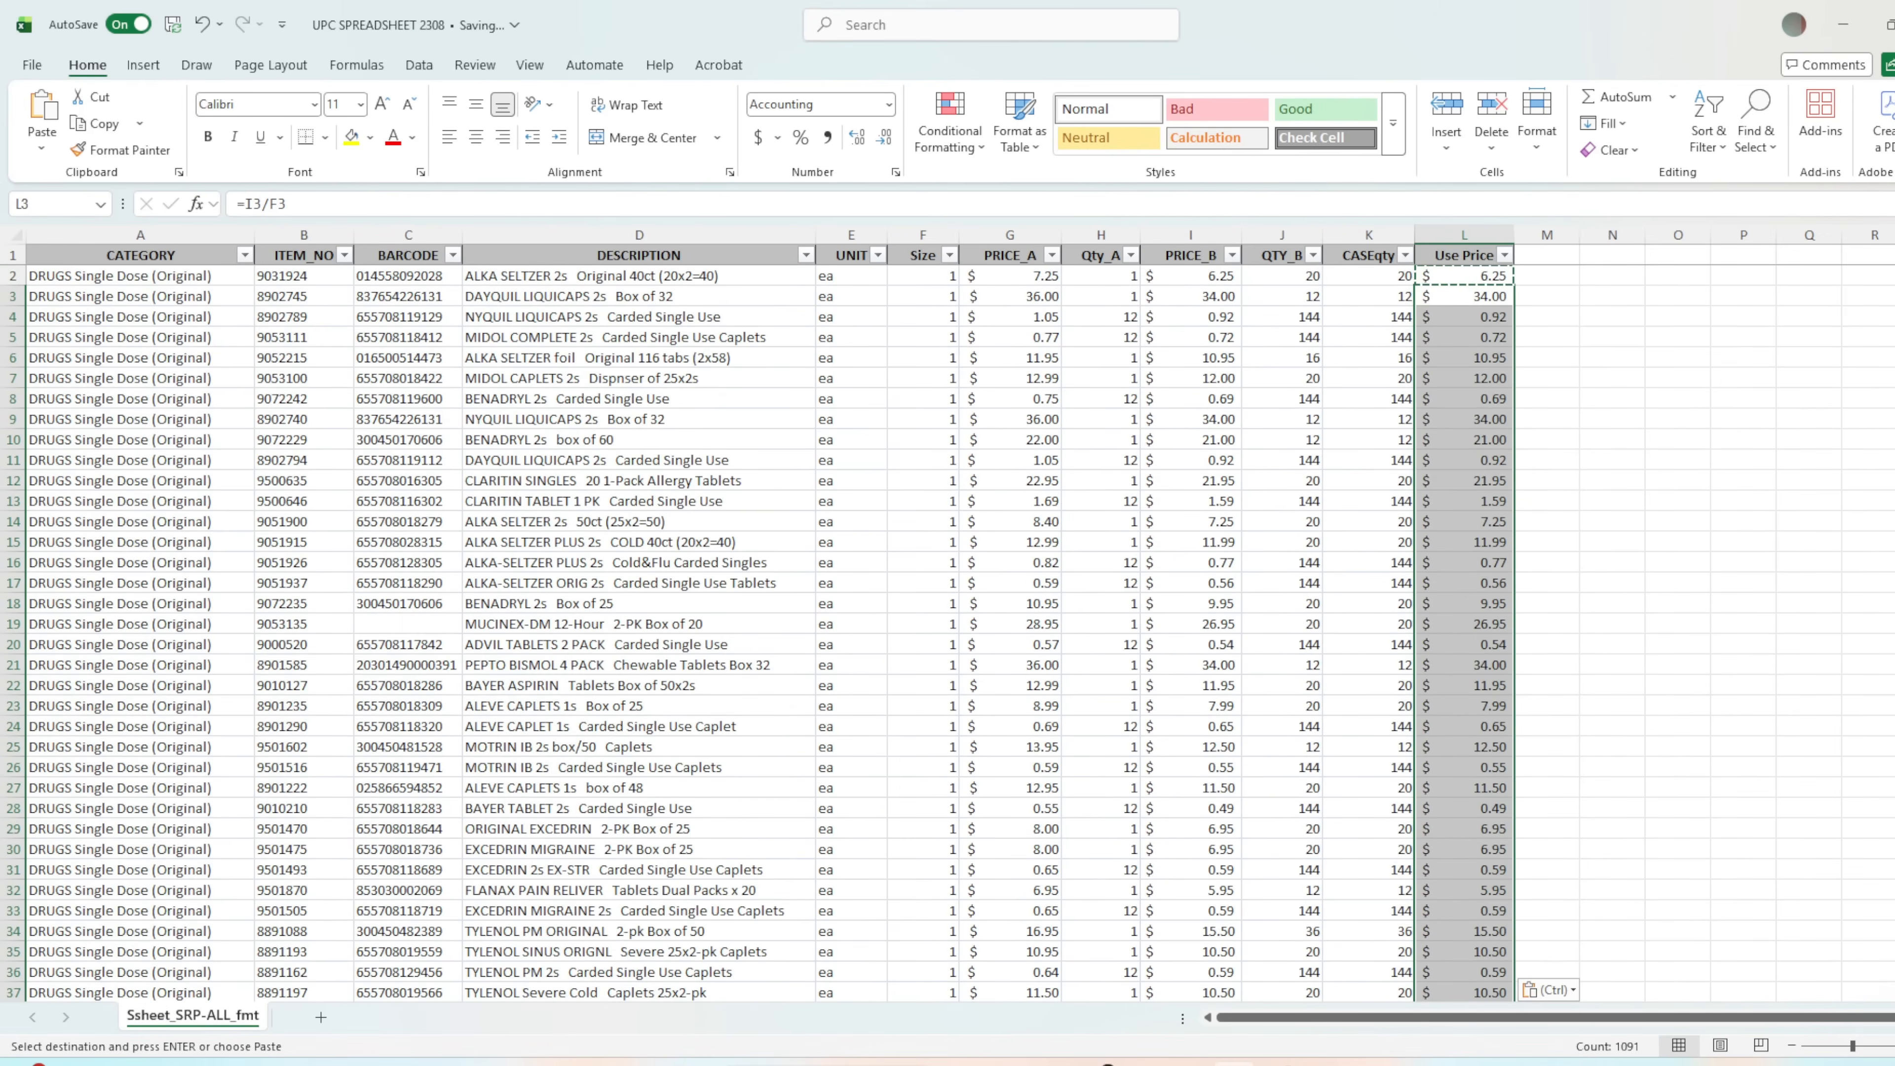
scroll(1290, 537, down, 10)
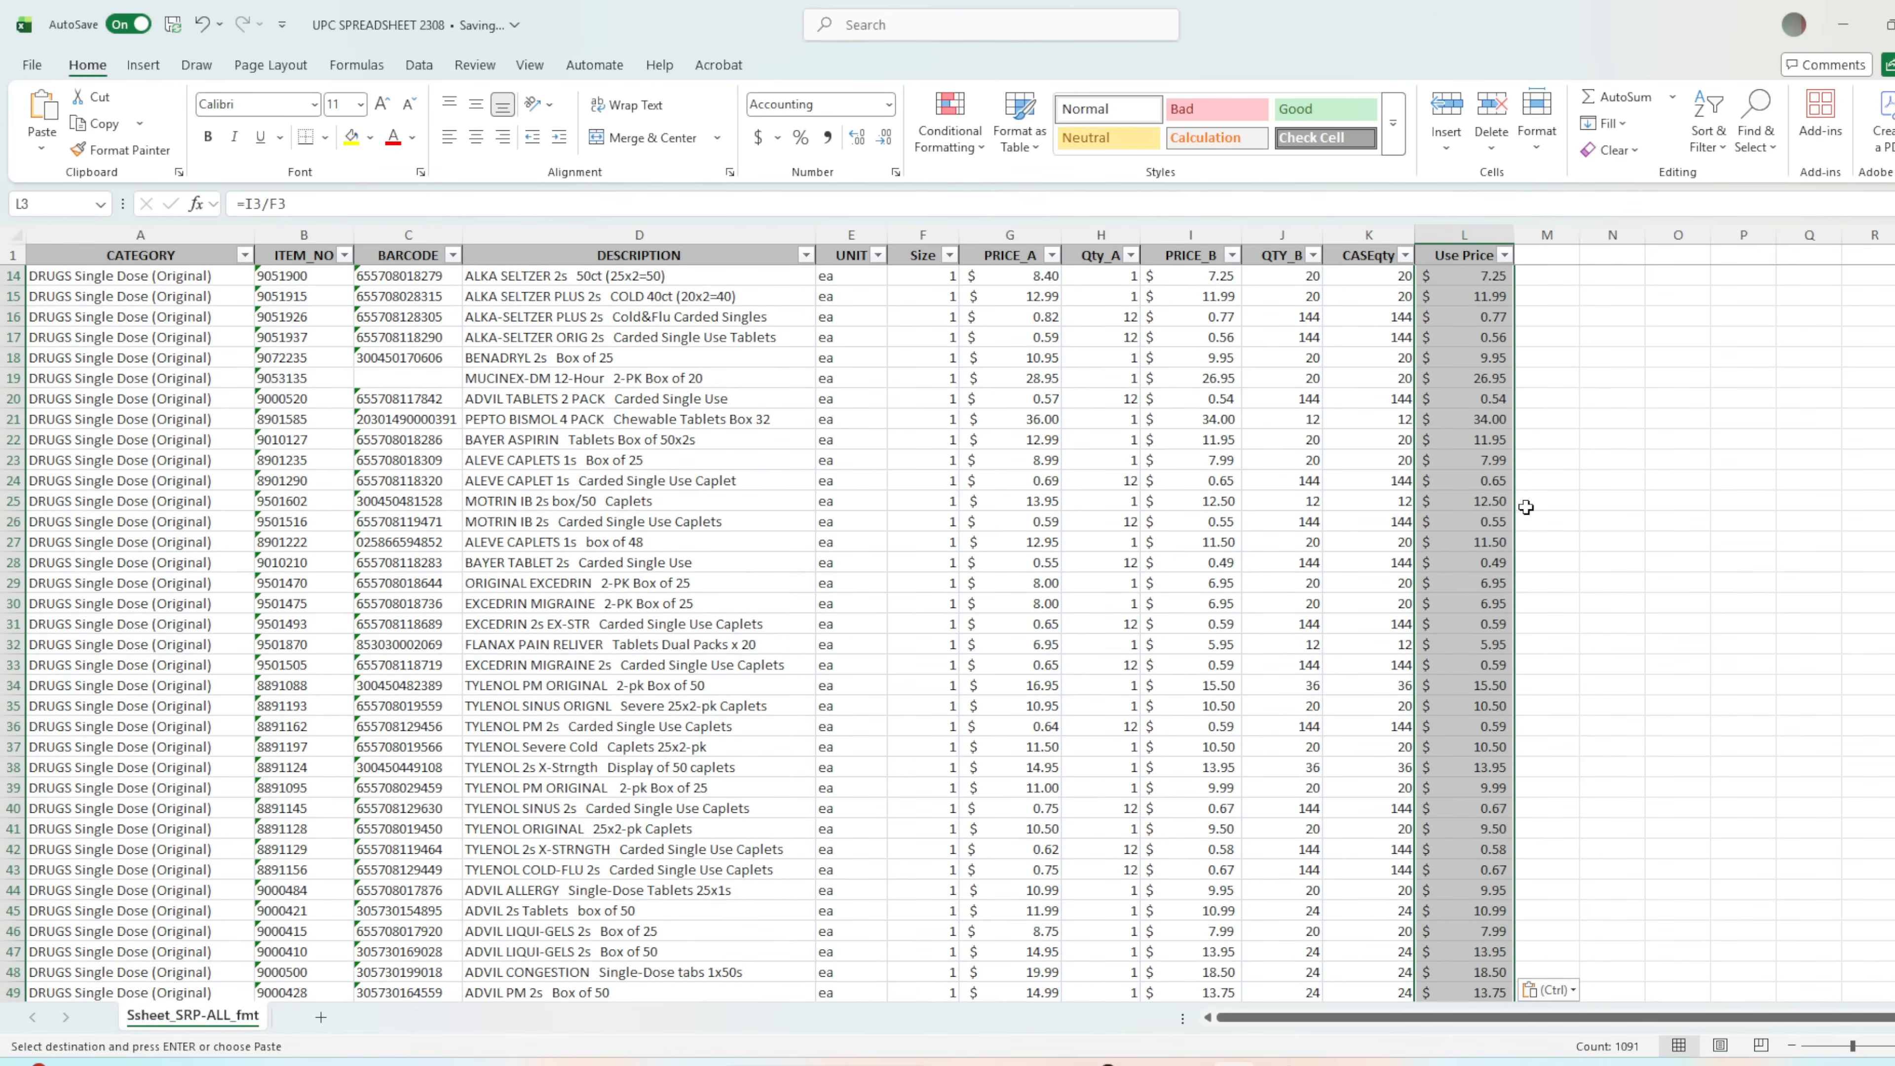
scroll(1469, 559, down, 4)
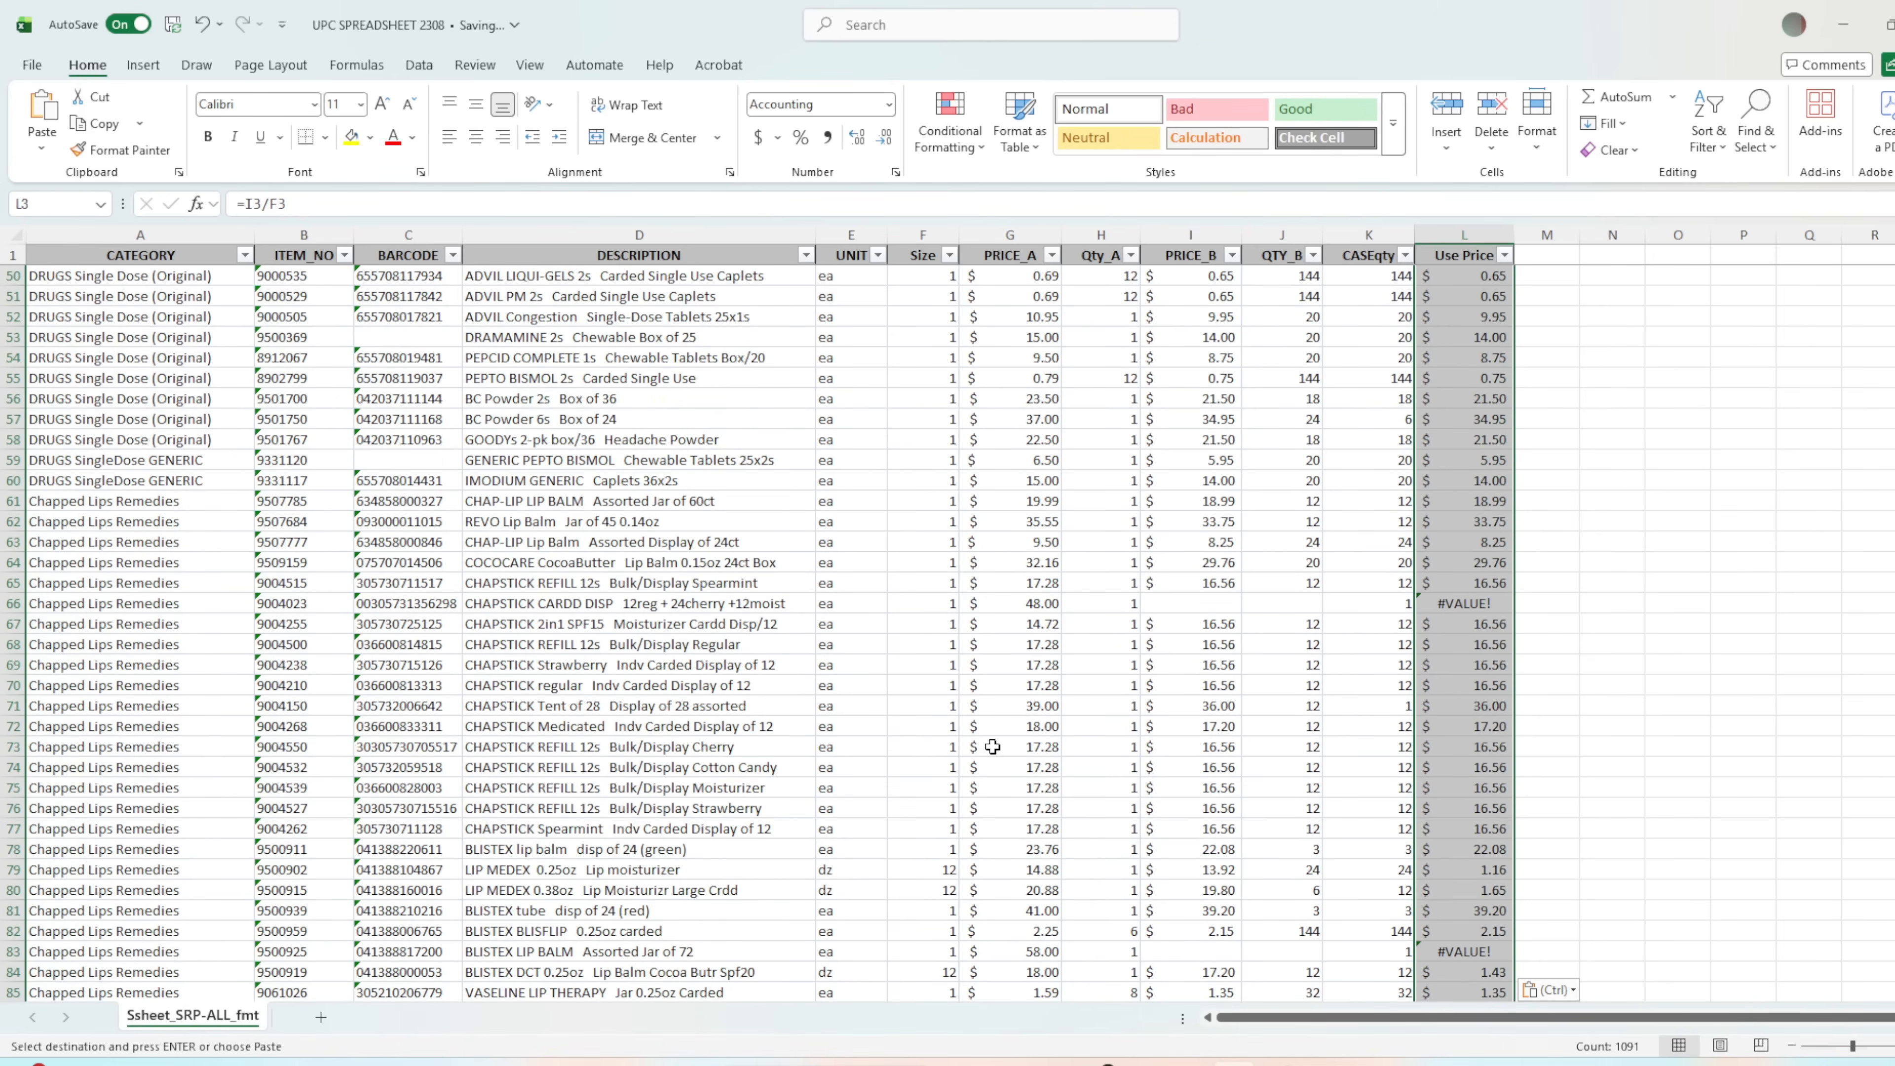
scroll(949, 728, down, 4)
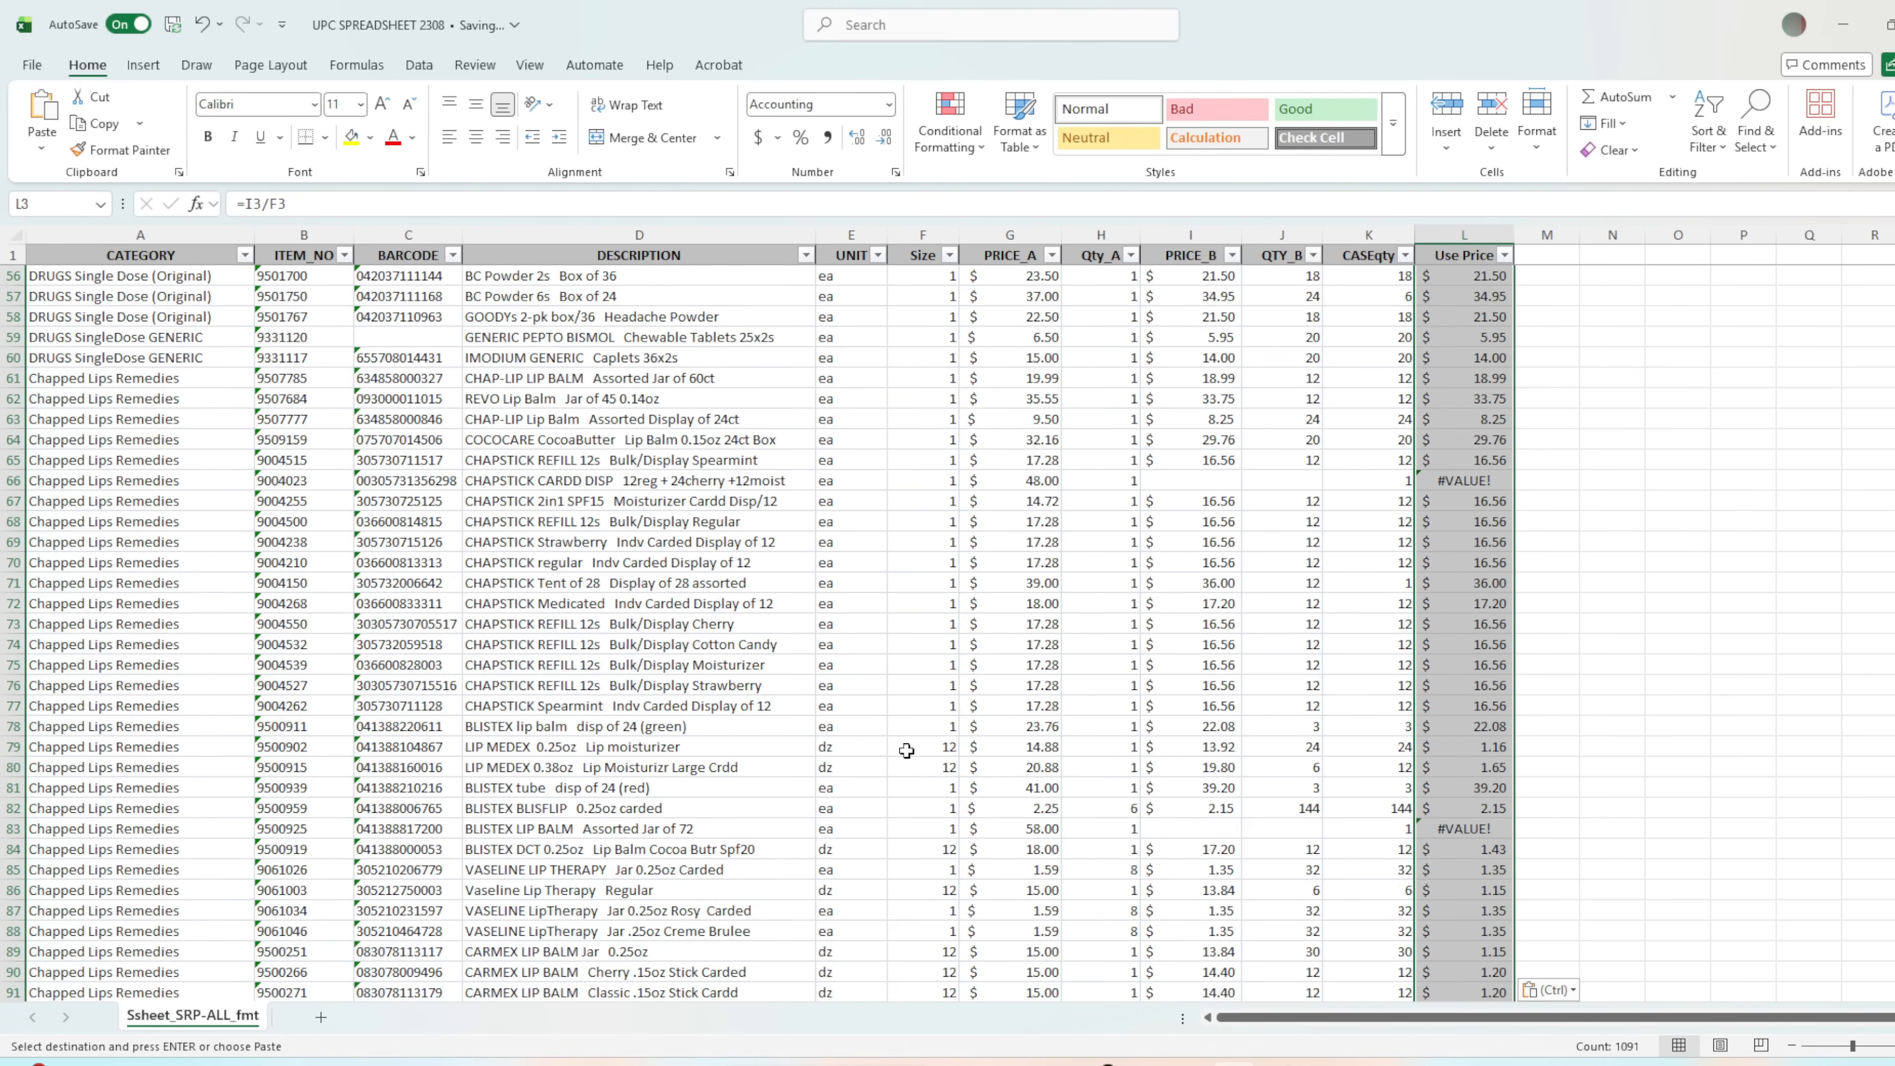
click(1017, 754)
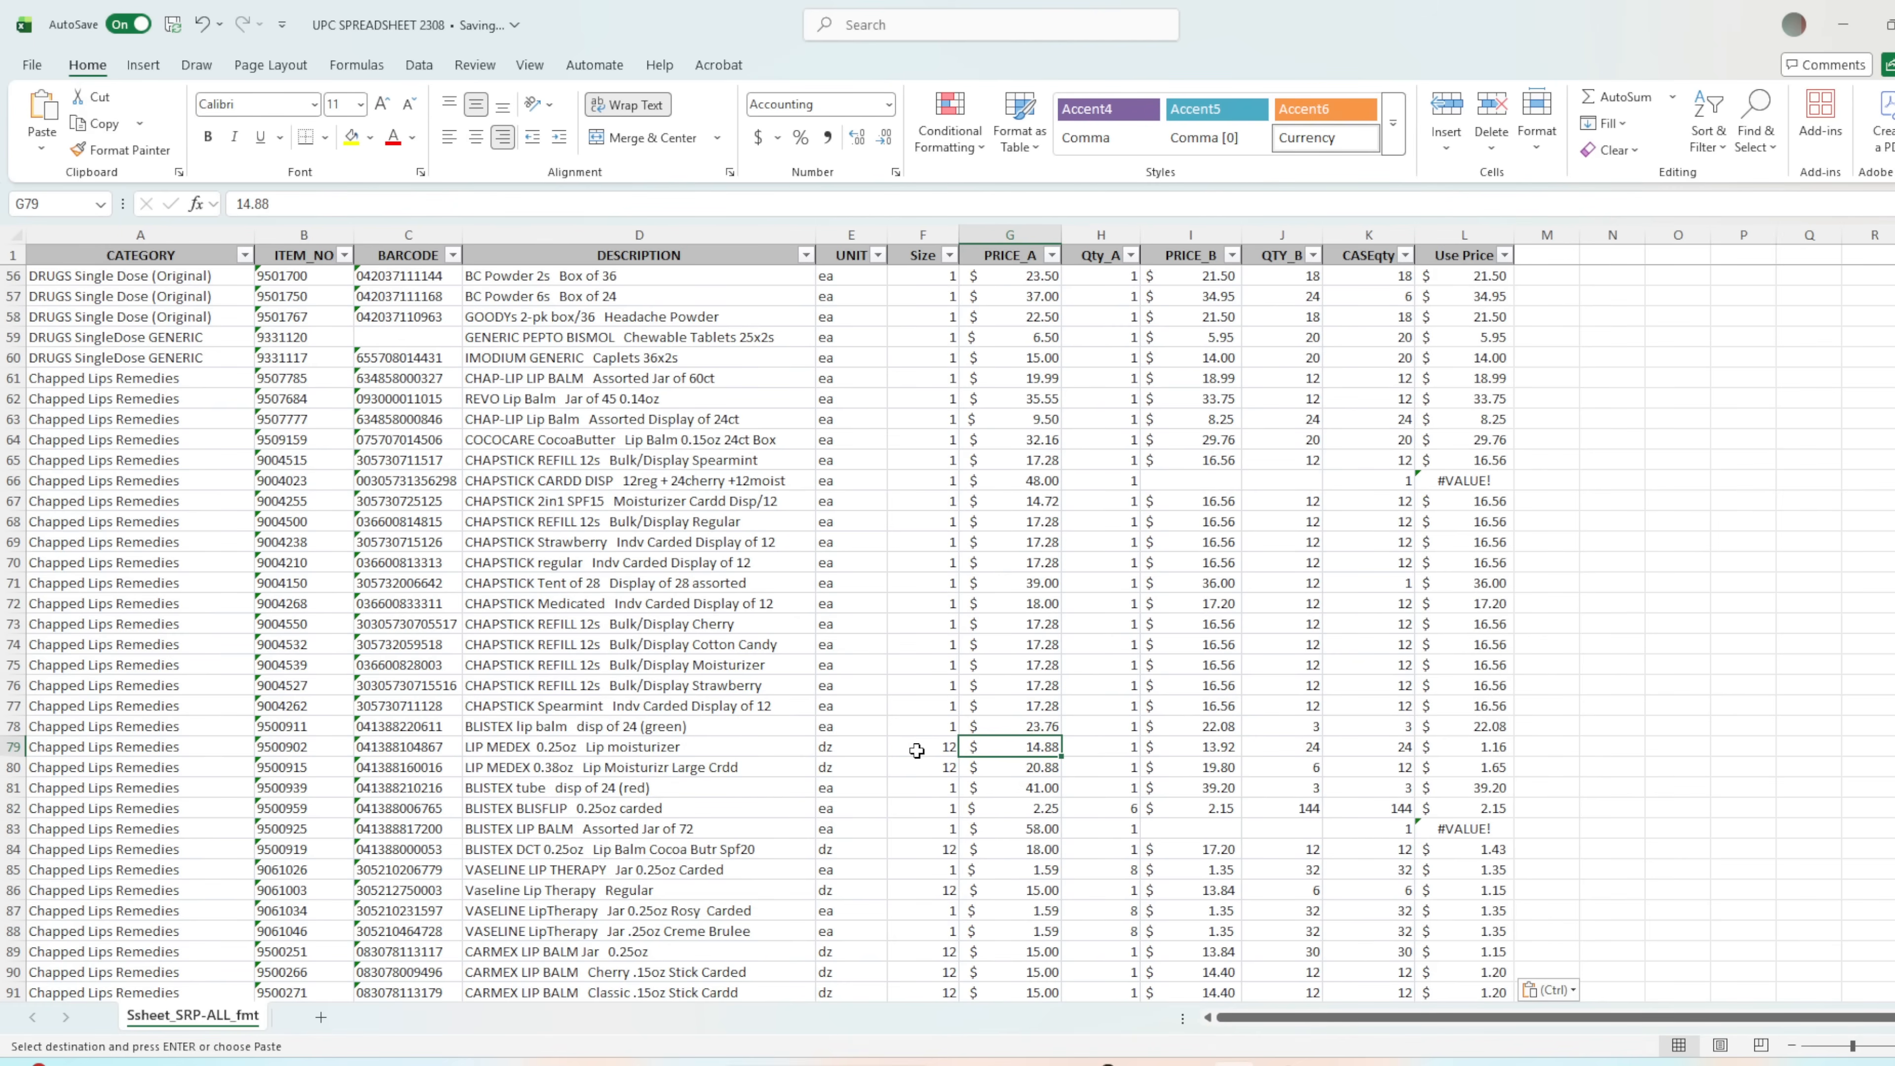
click(1479, 755)
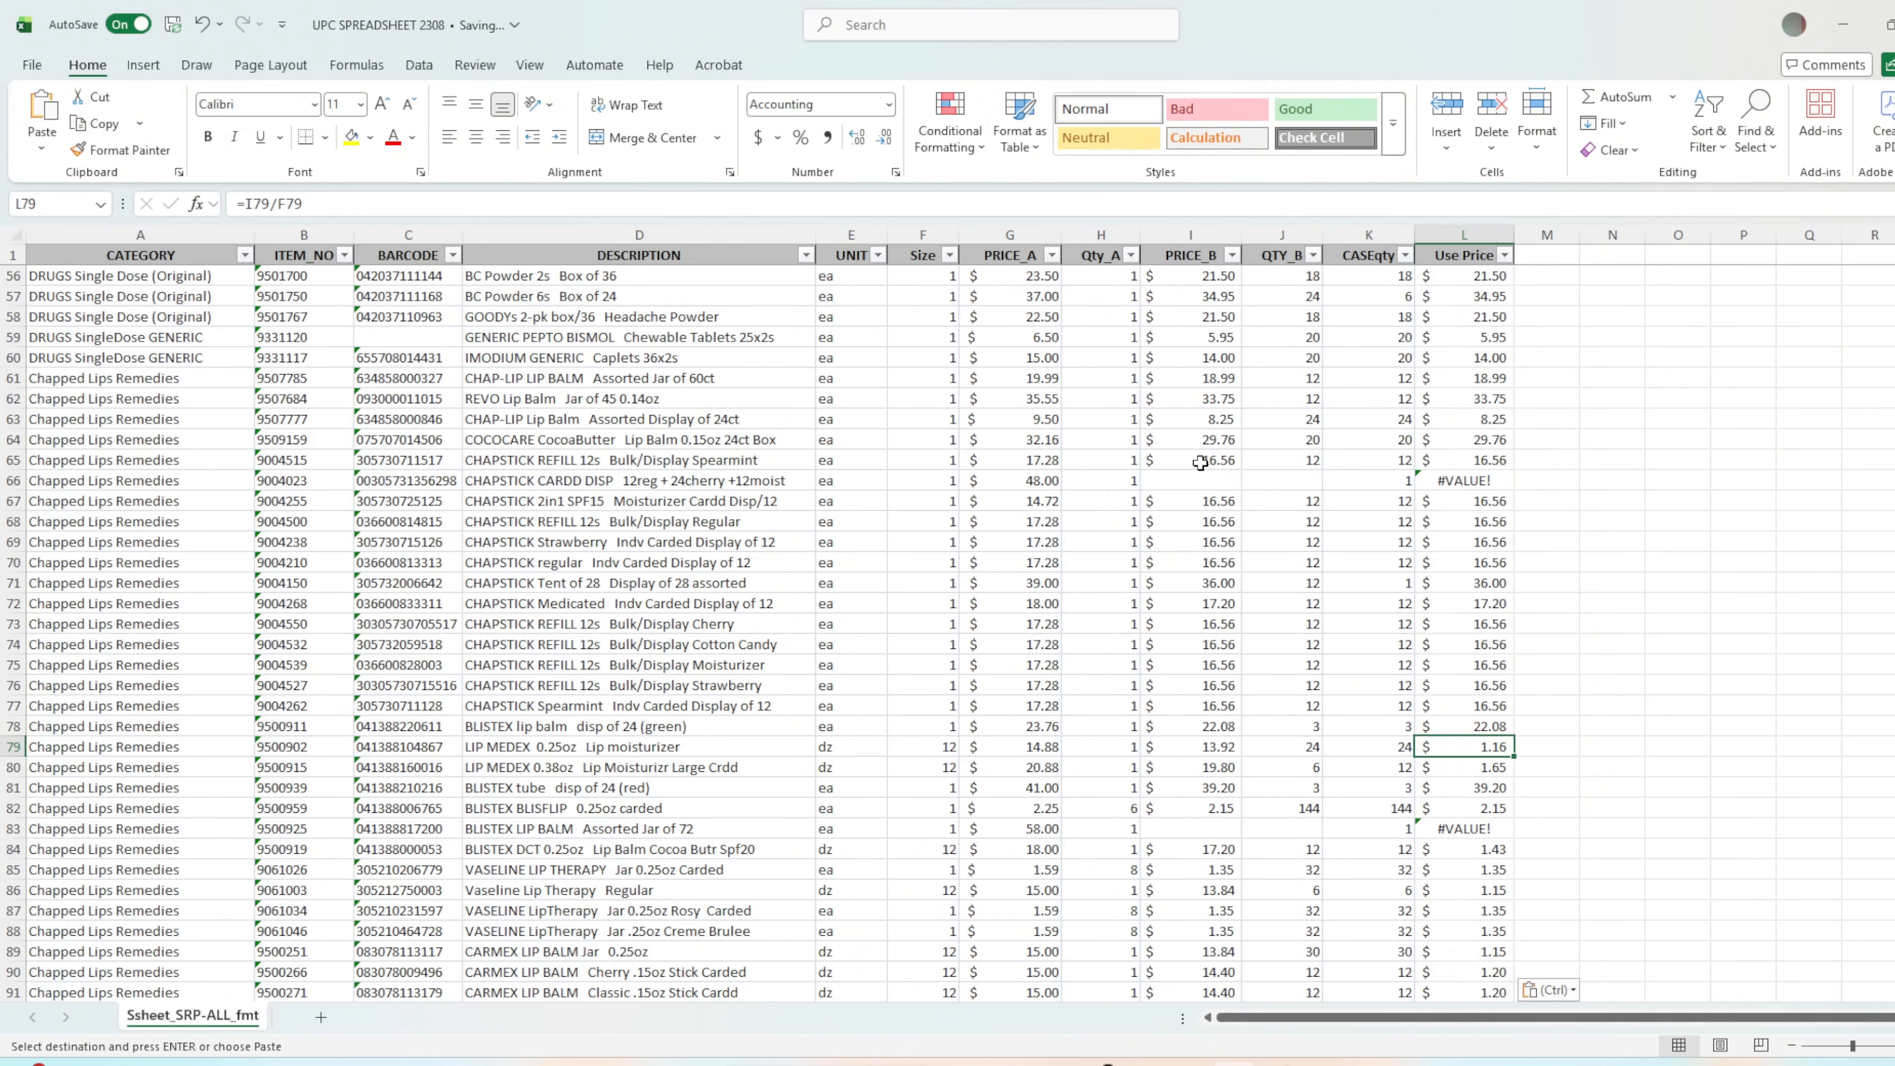
click(1200, 485)
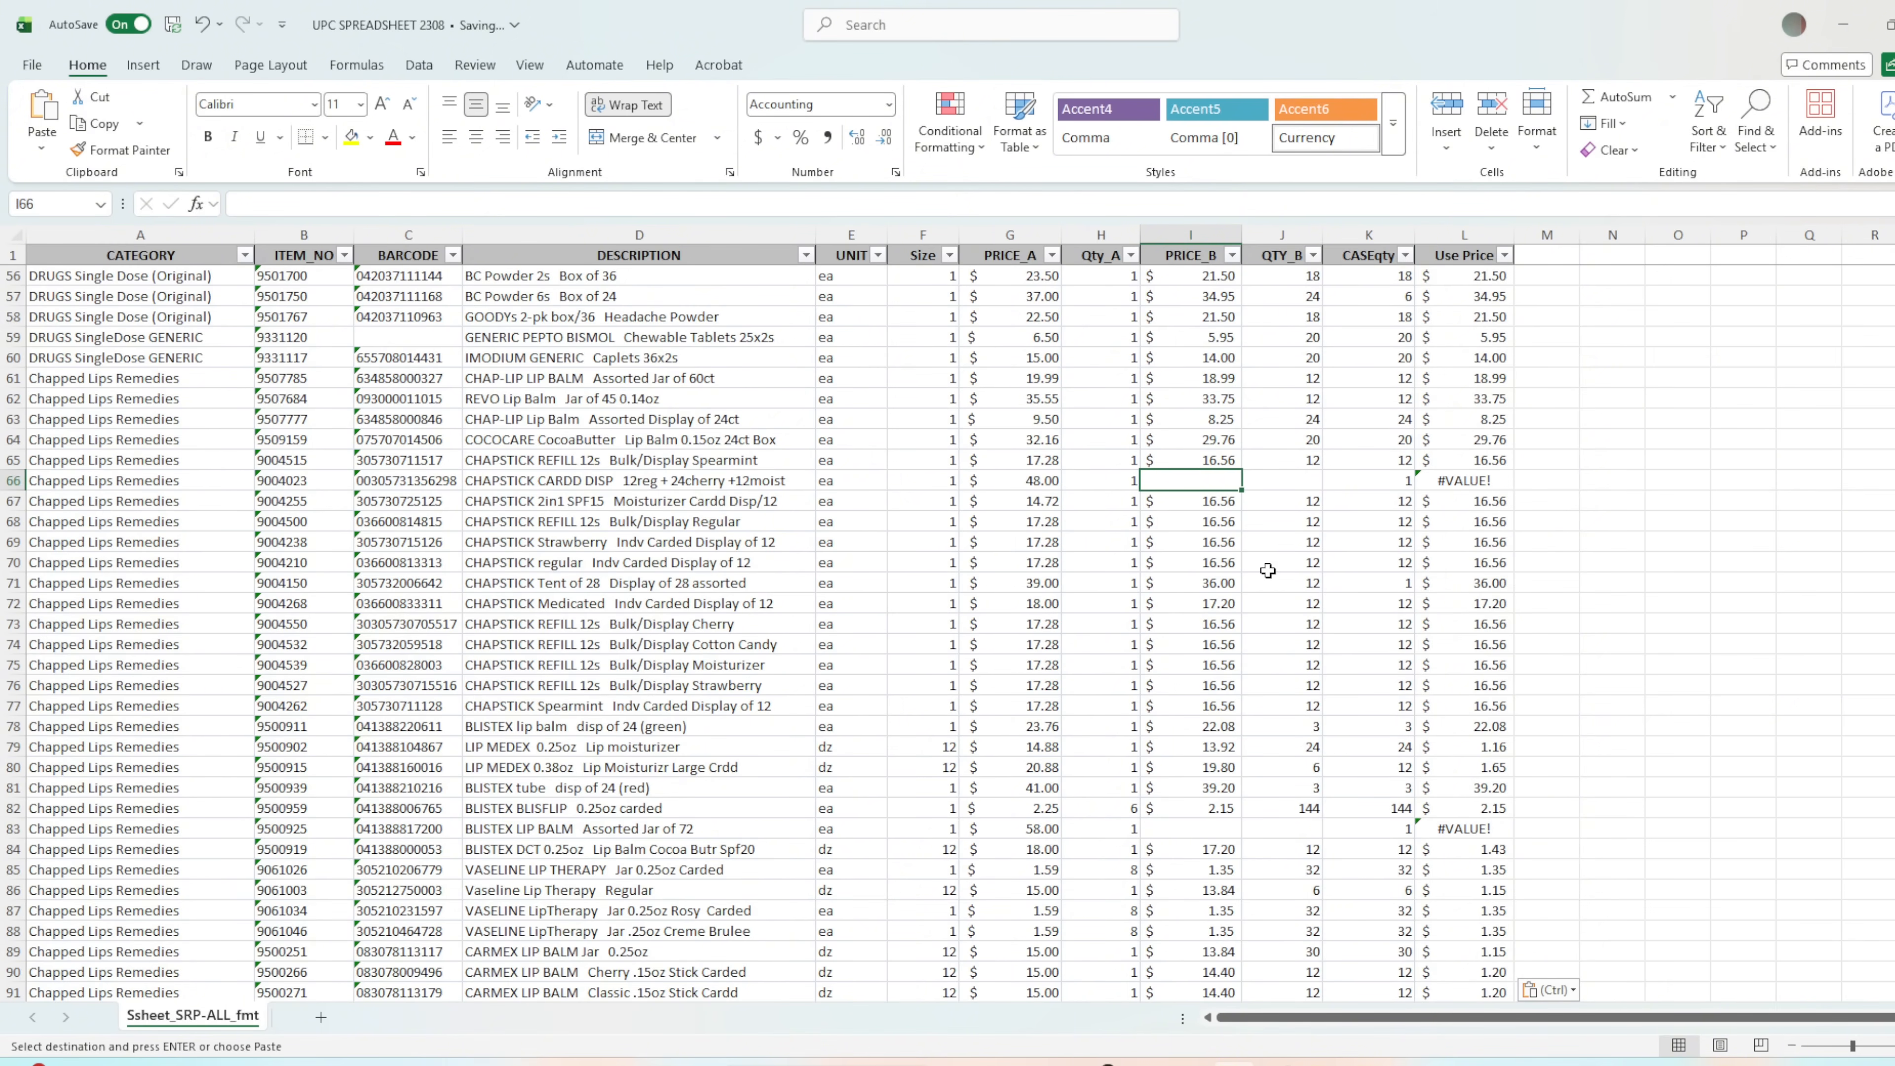
drag(1893, 320, 1894, 298)
click(1716, 474)
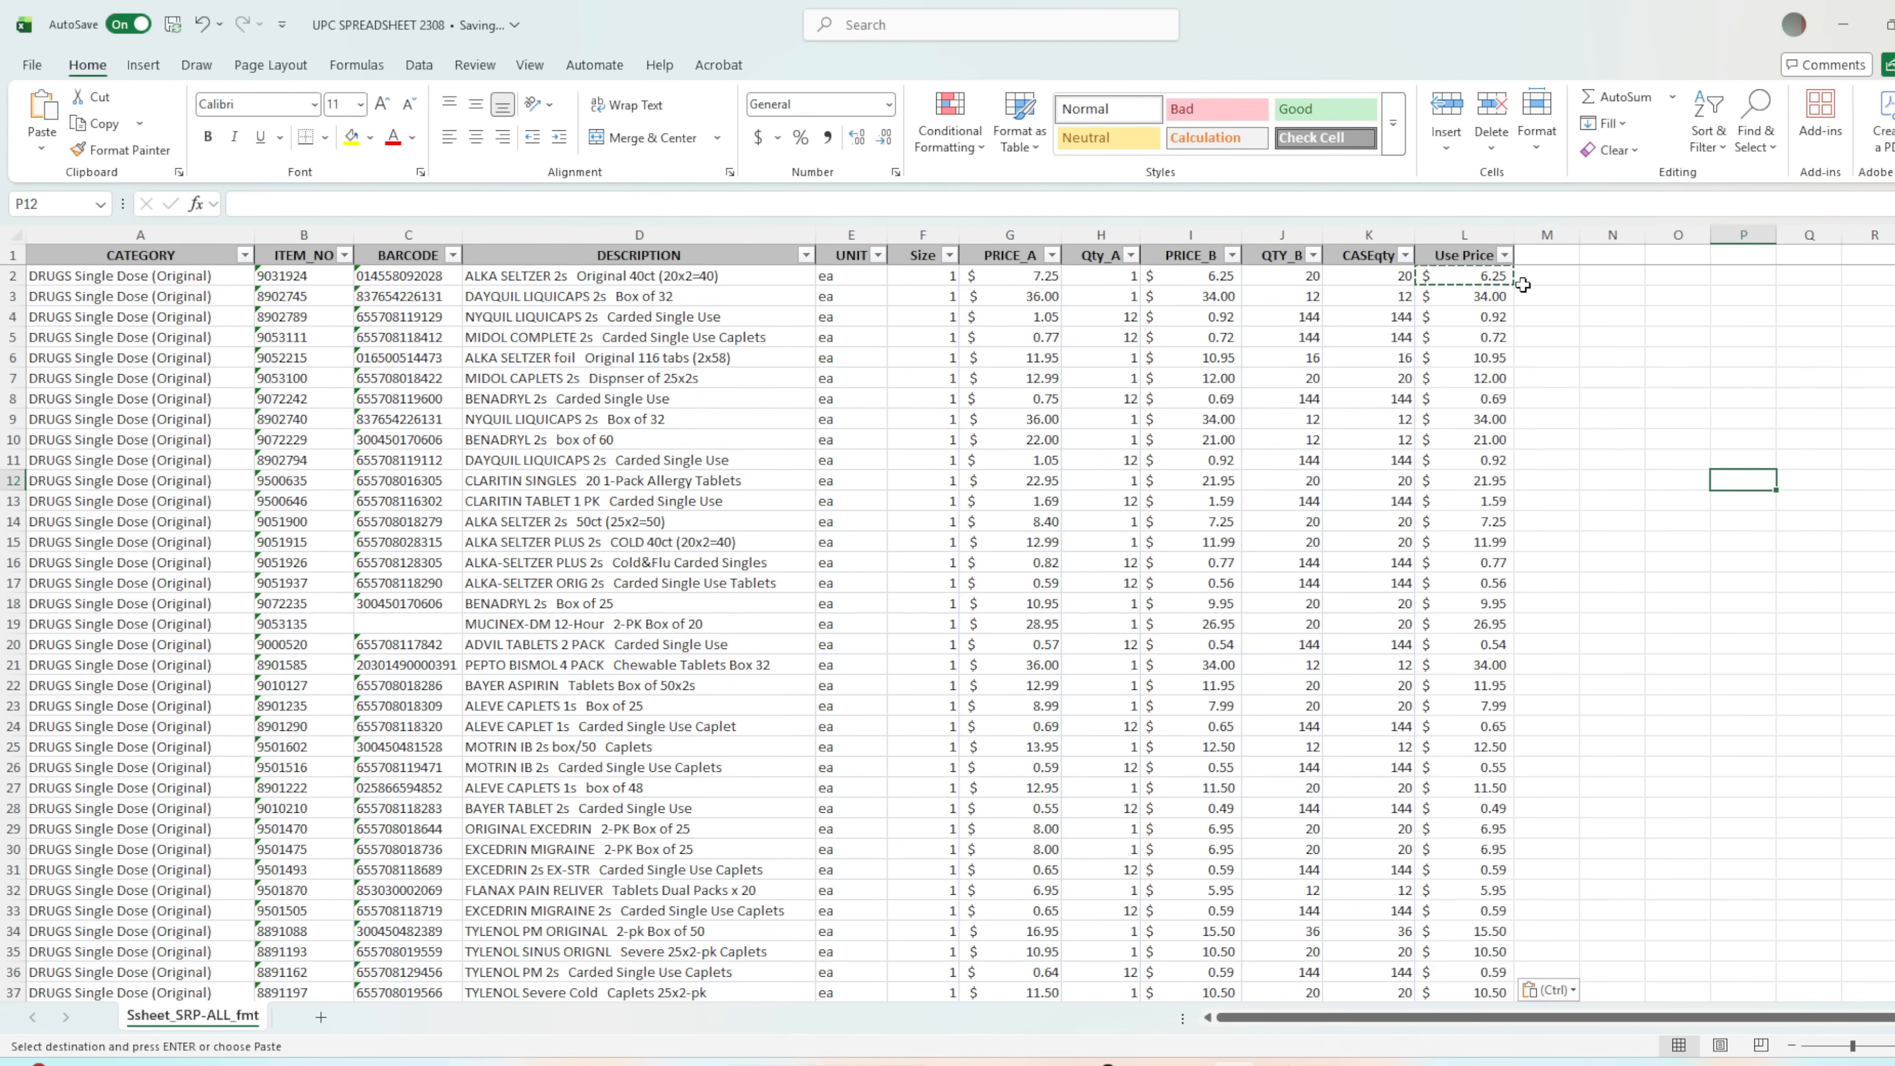
Filter the Use Price column to show only the #VALUE! rows.
click(1504, 255)
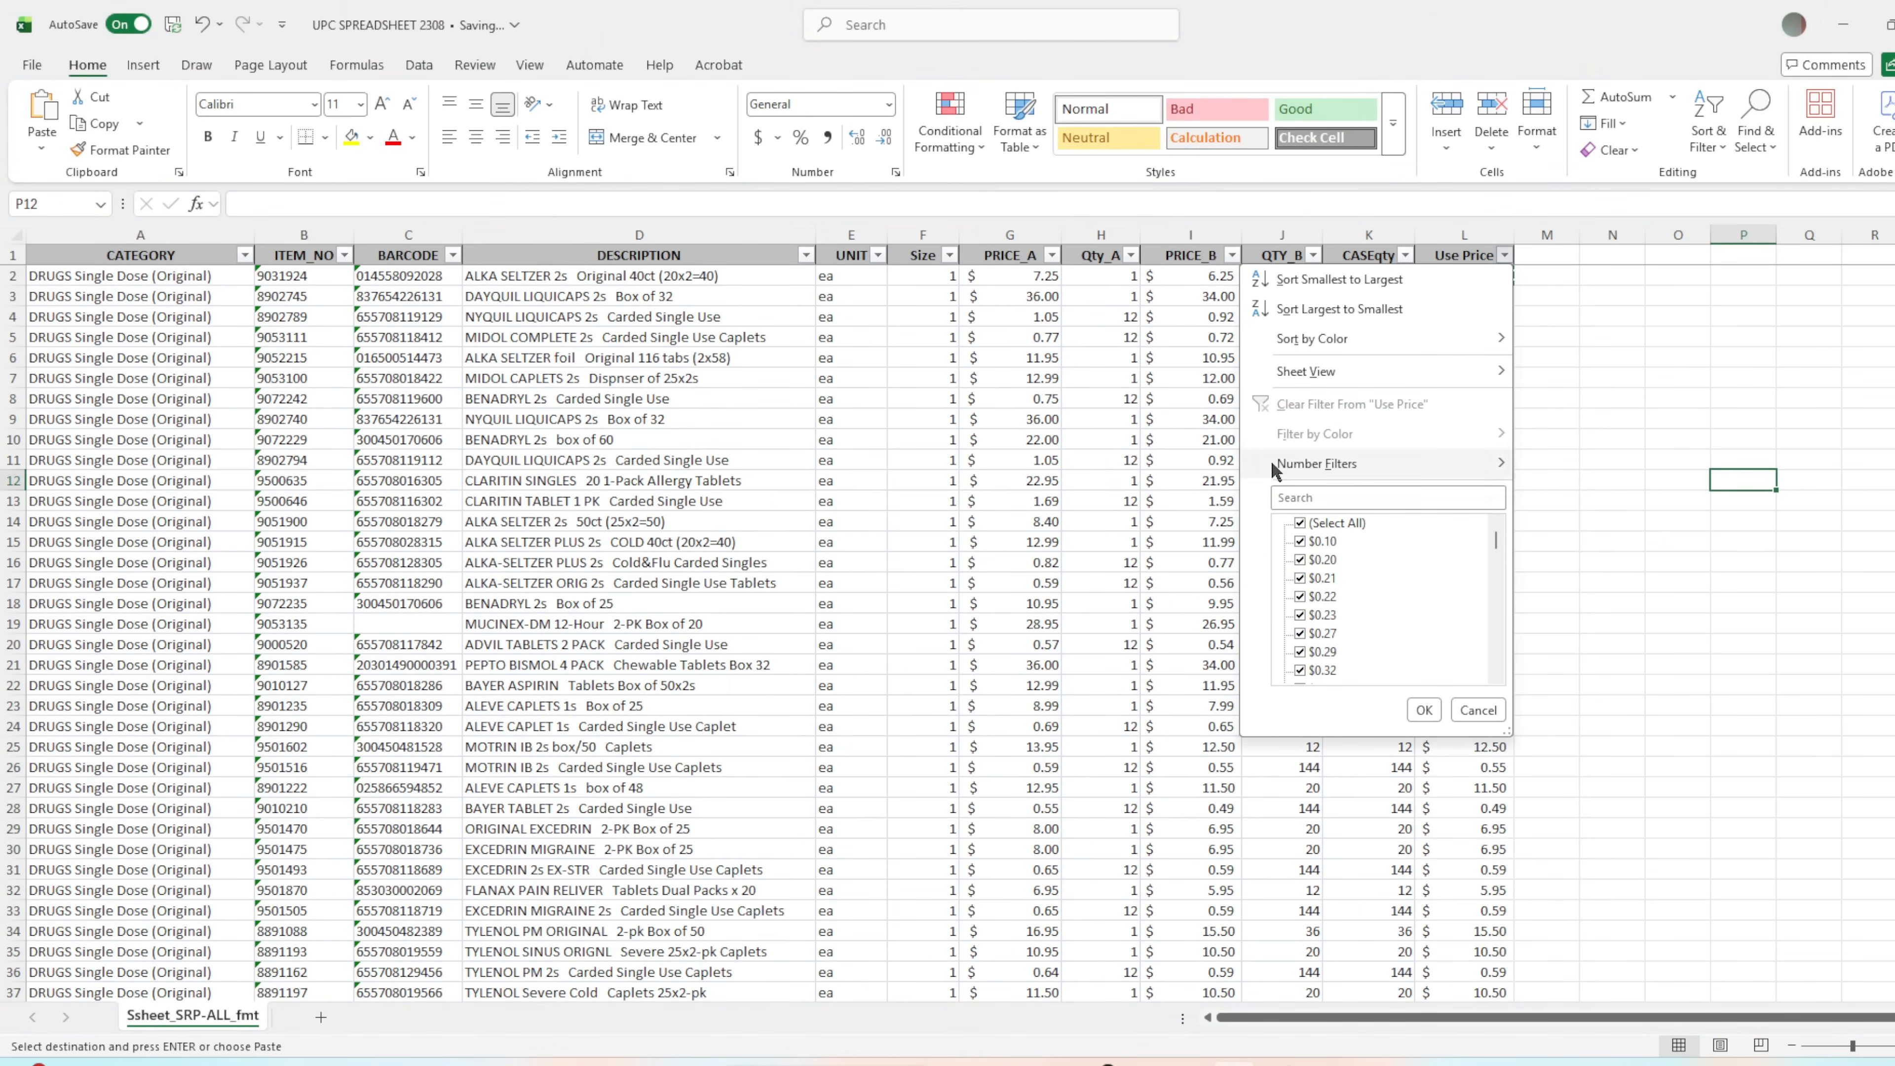
click(1355, 526)
scroll(1349, 569, down, 5)
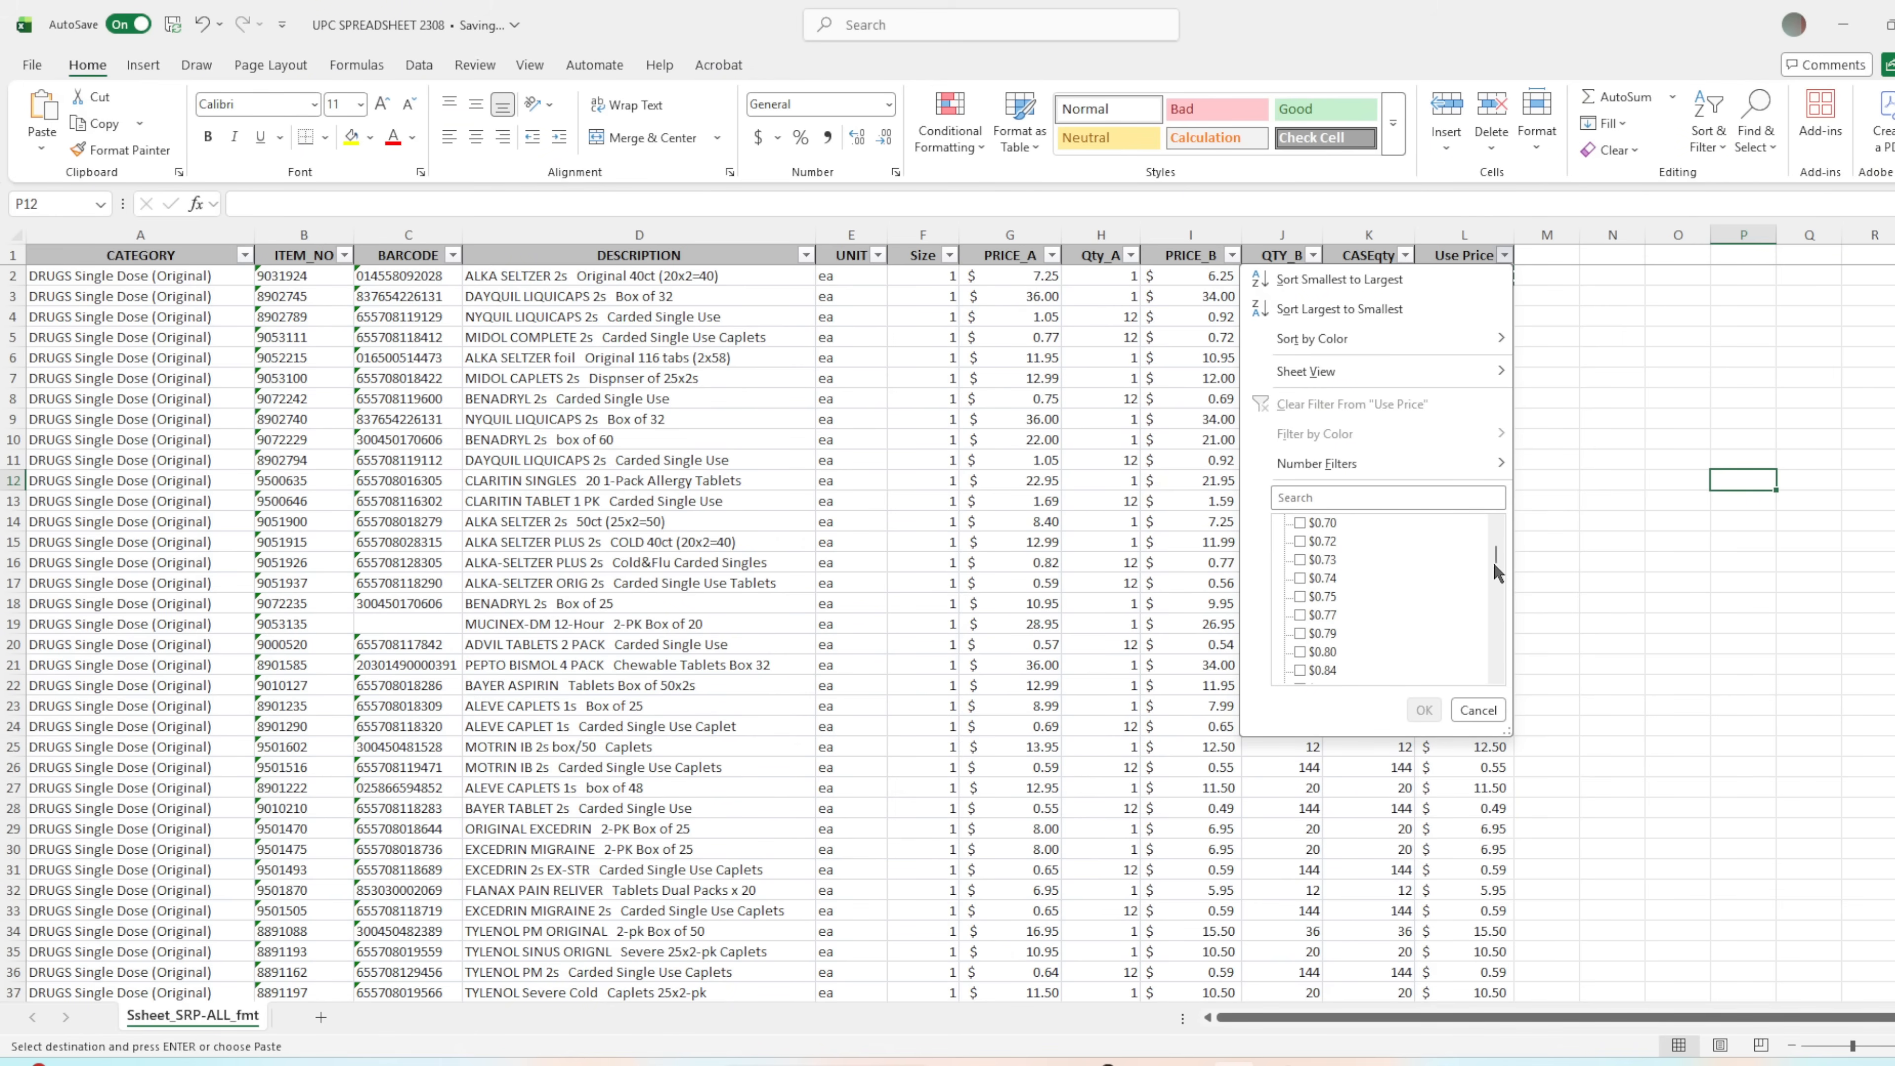
drag(1497, 567, 1497, 657)
click(1330, 670)
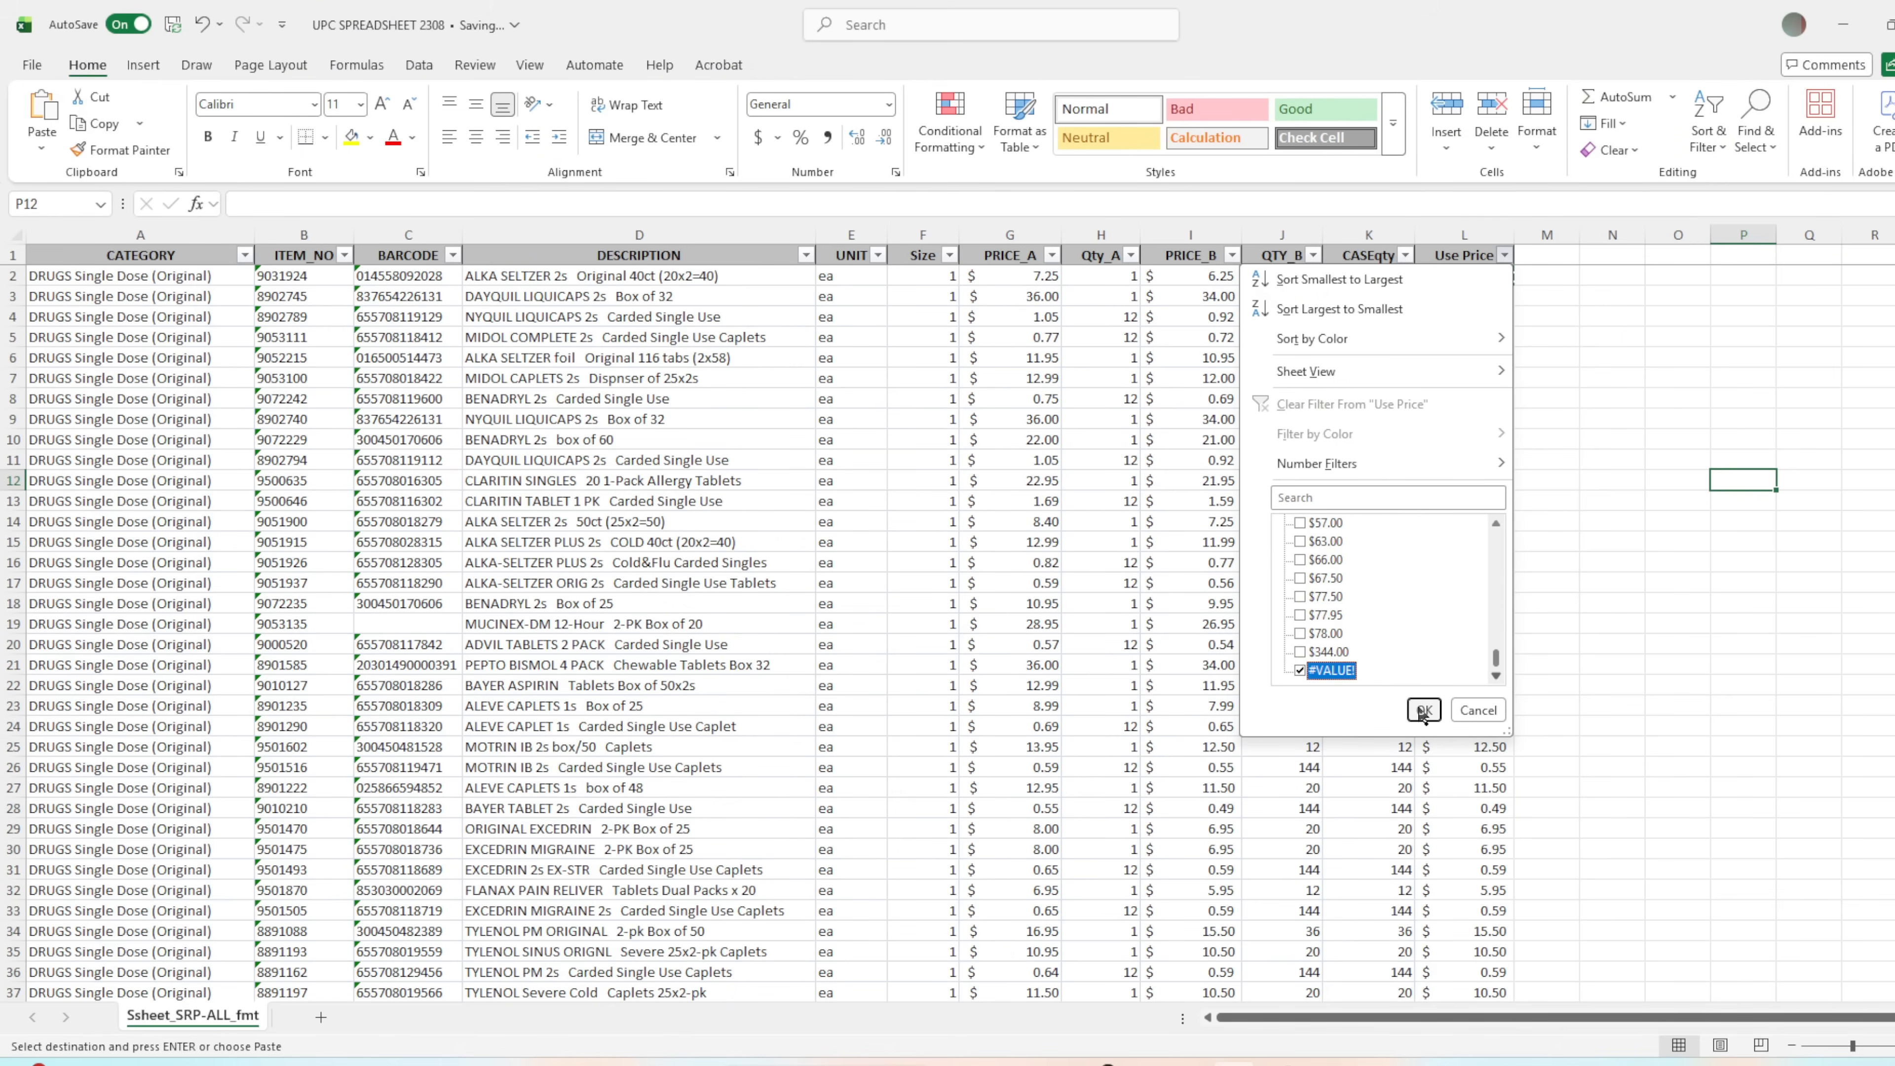
click(1422, 711)
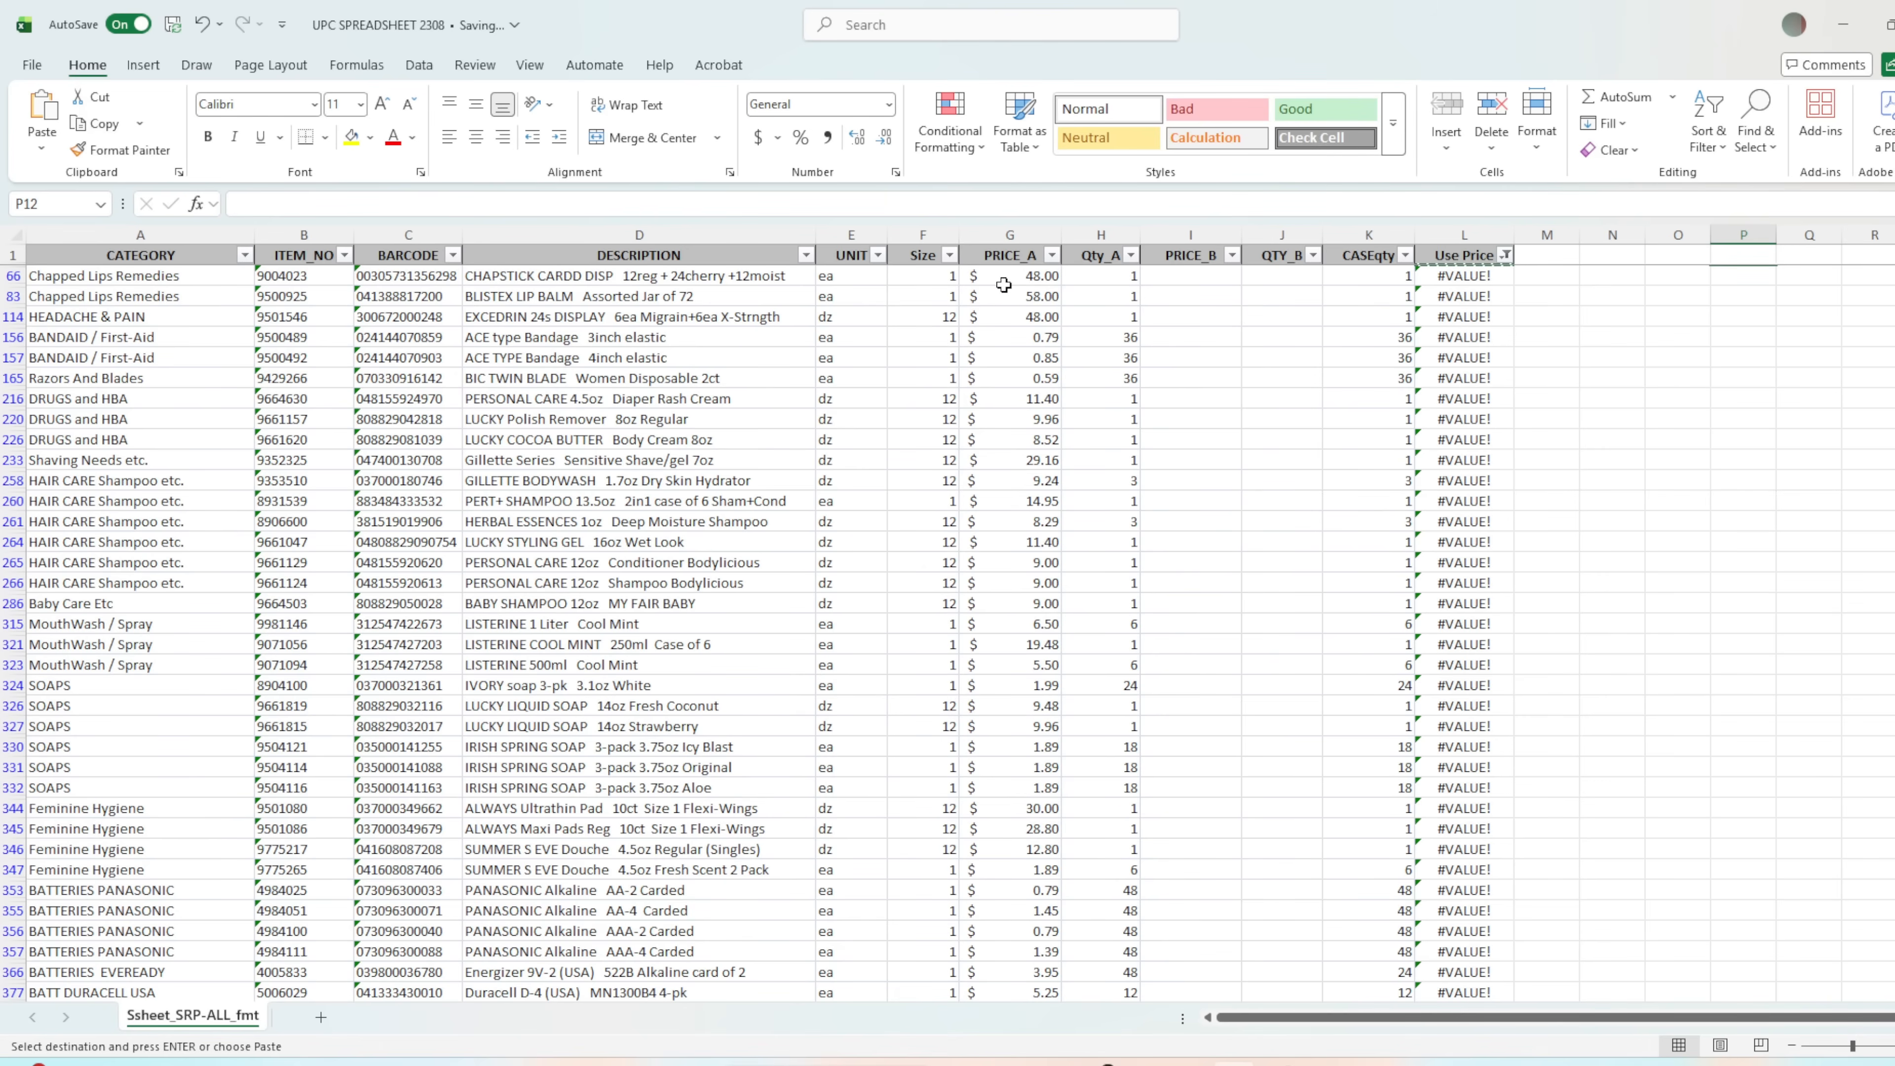
Replace the Use Price formula in L66 with =G66/F66 to divide PRICE_A by Size.
click(1440, 275)
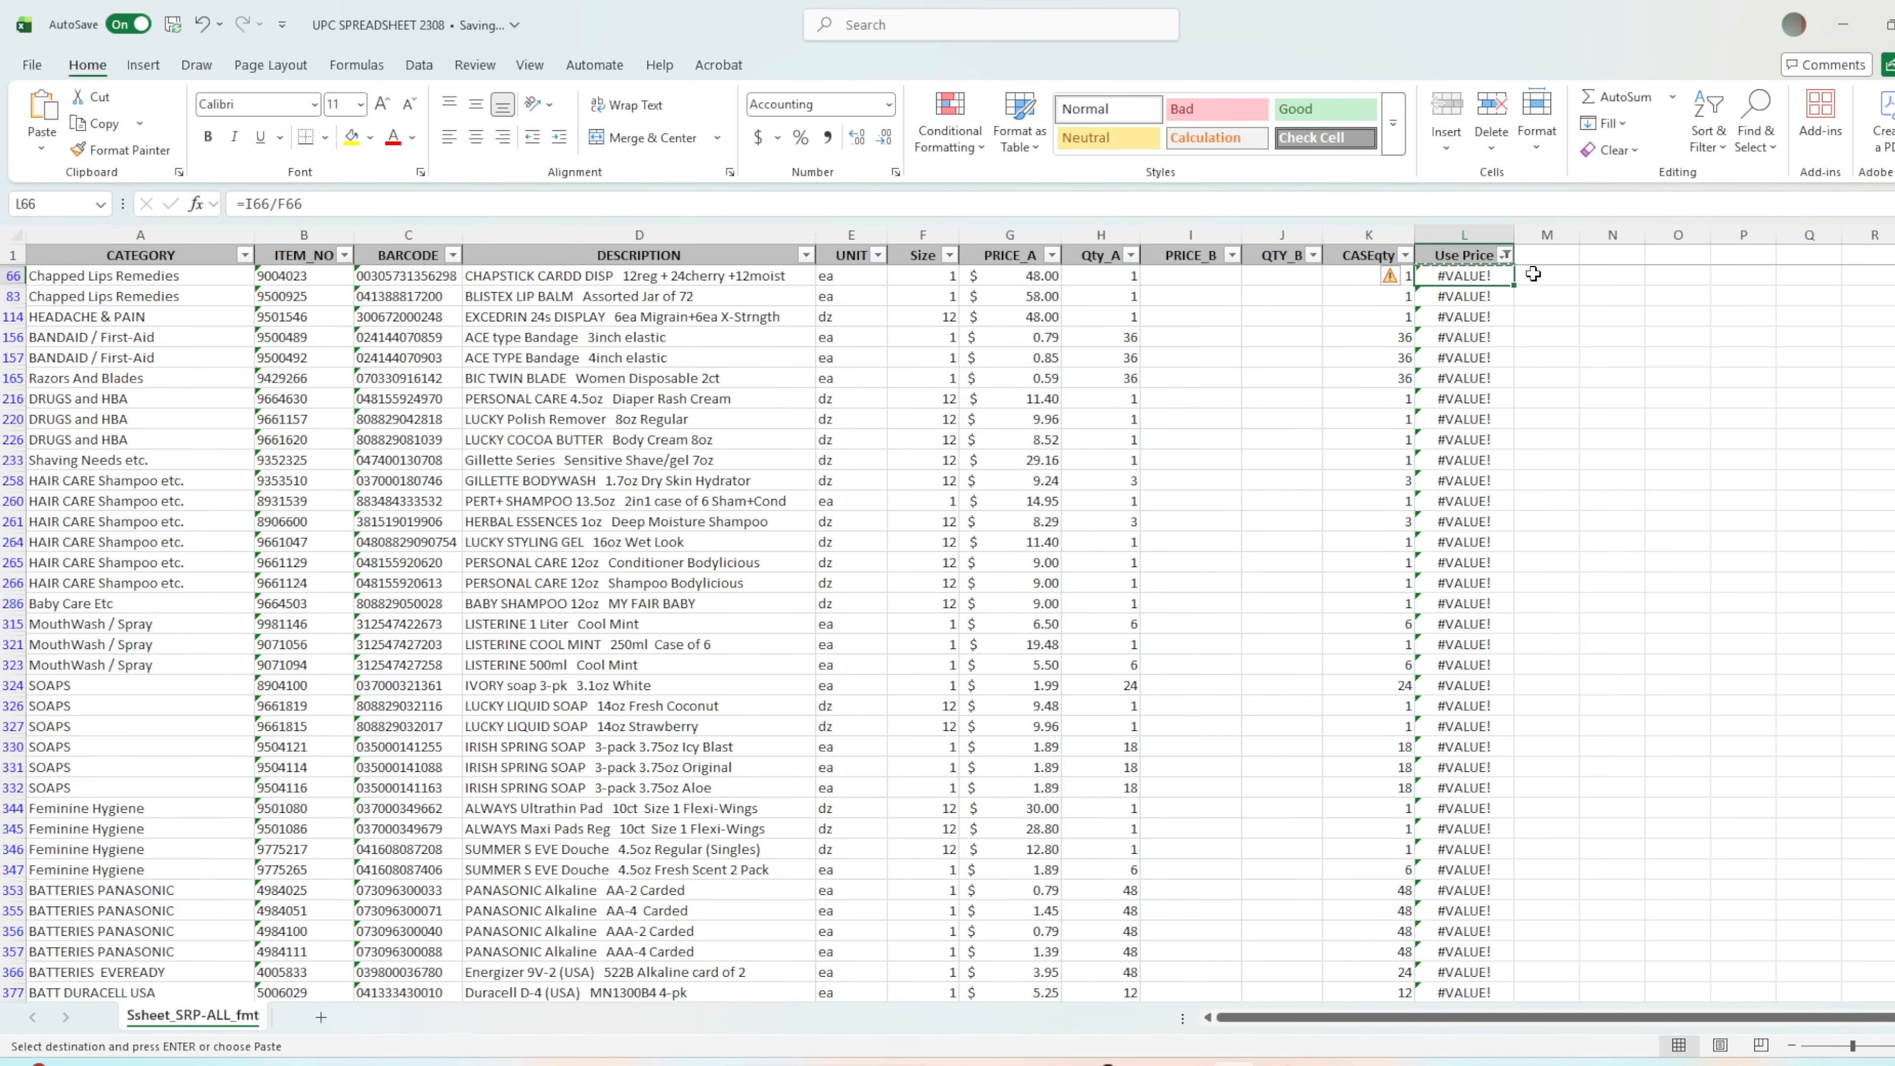
key(Delete)
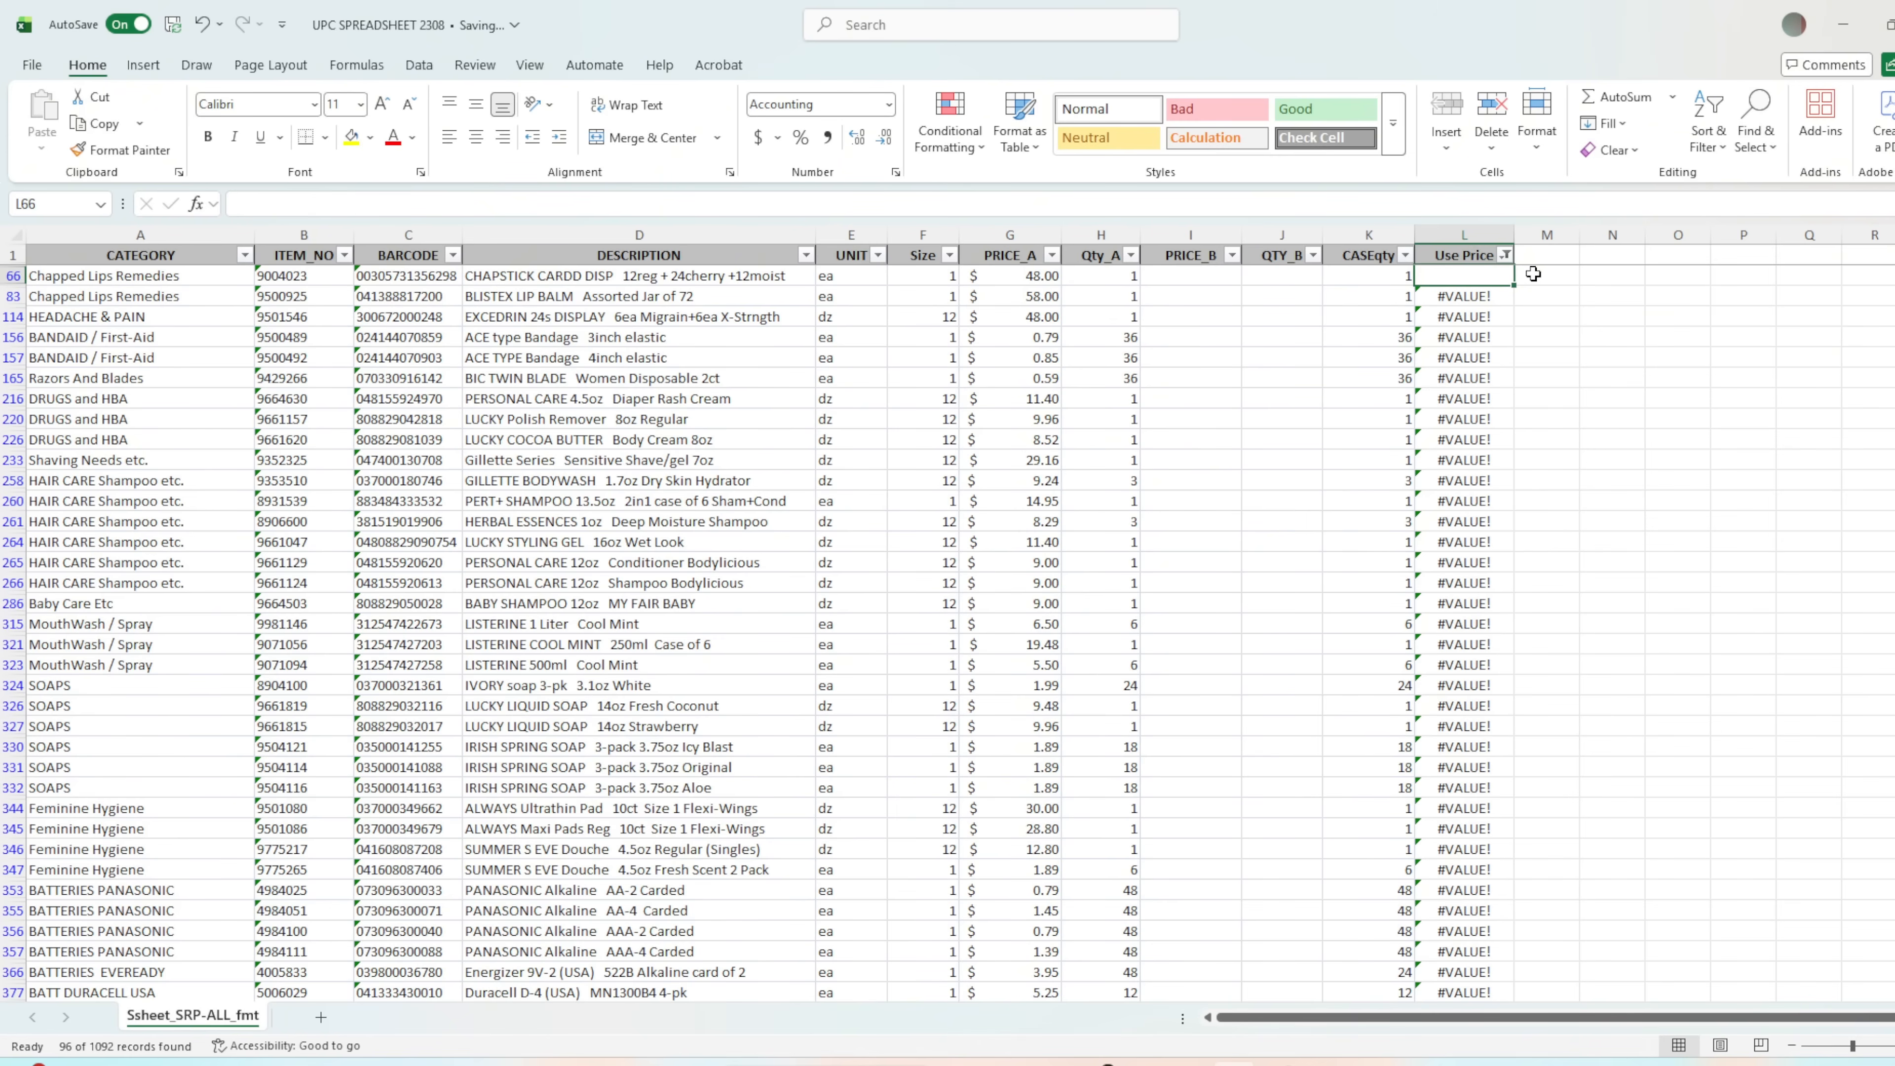
text(=)
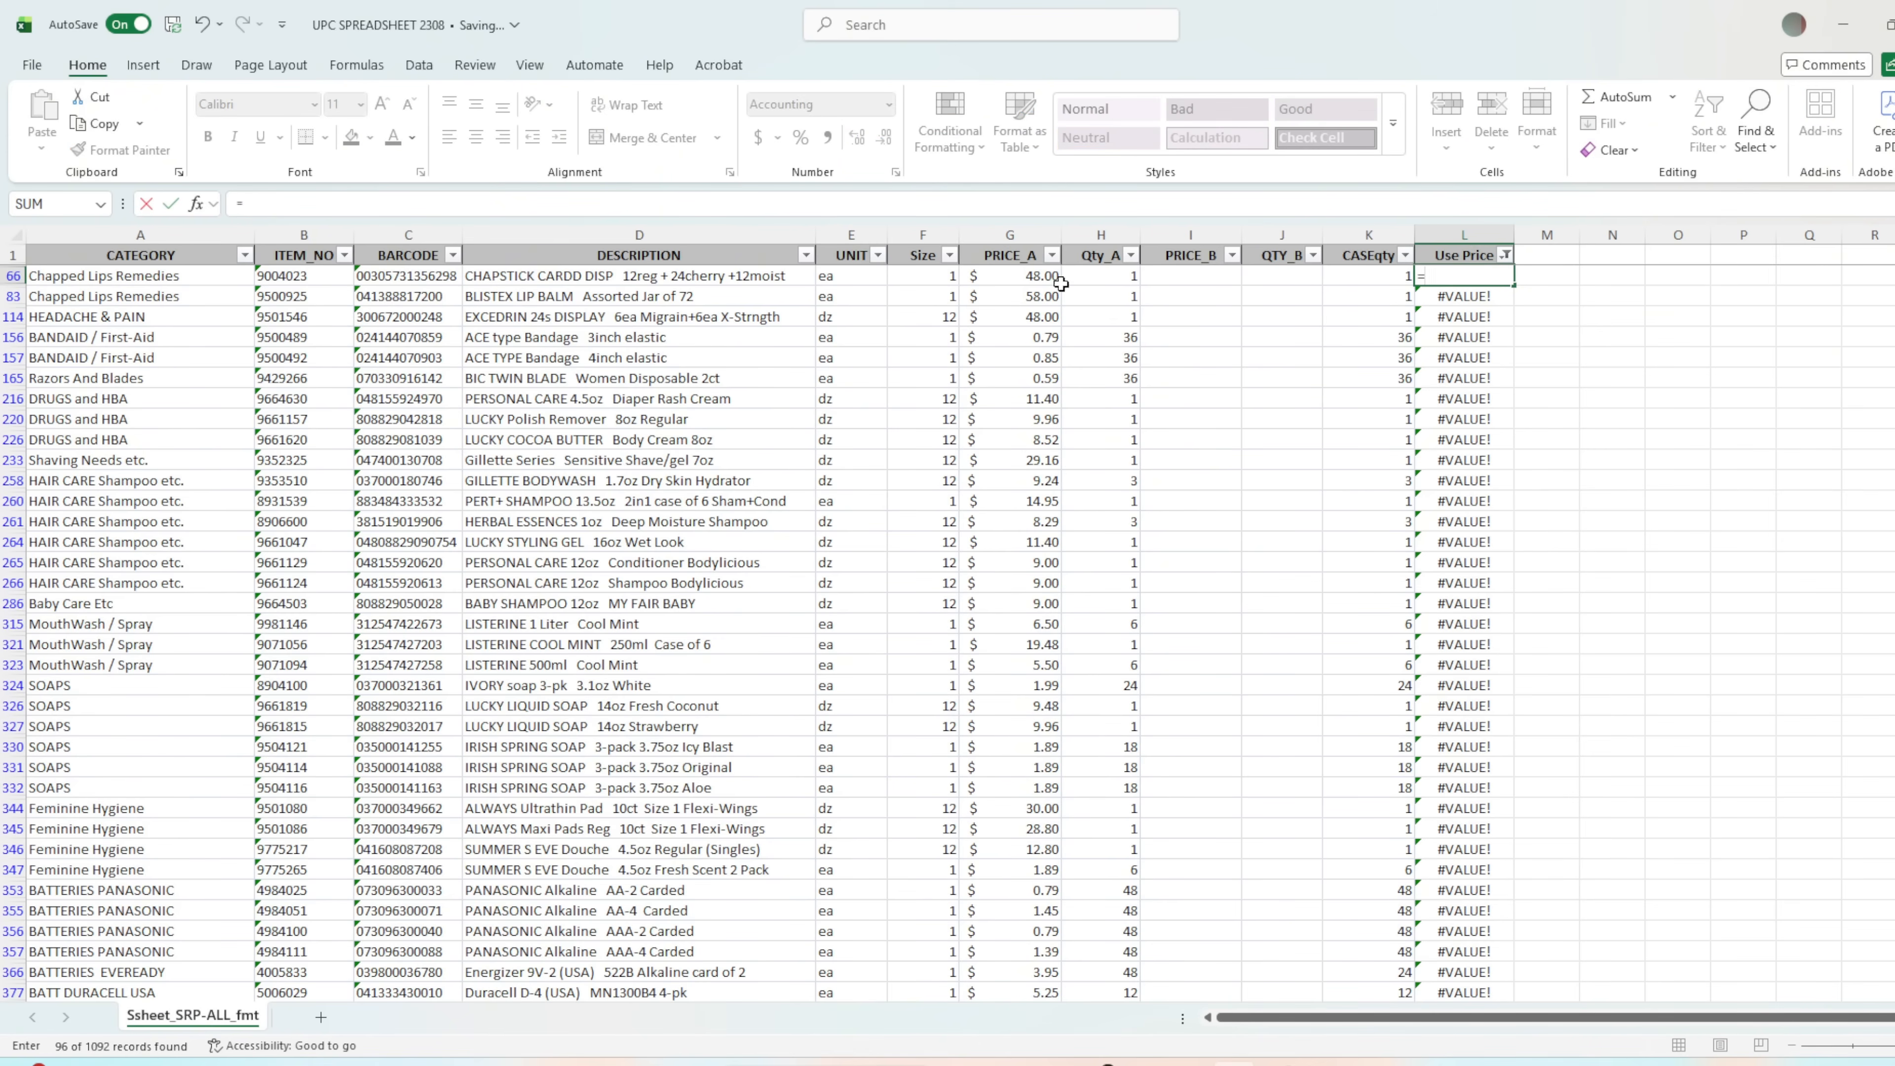
click(1037, 276)
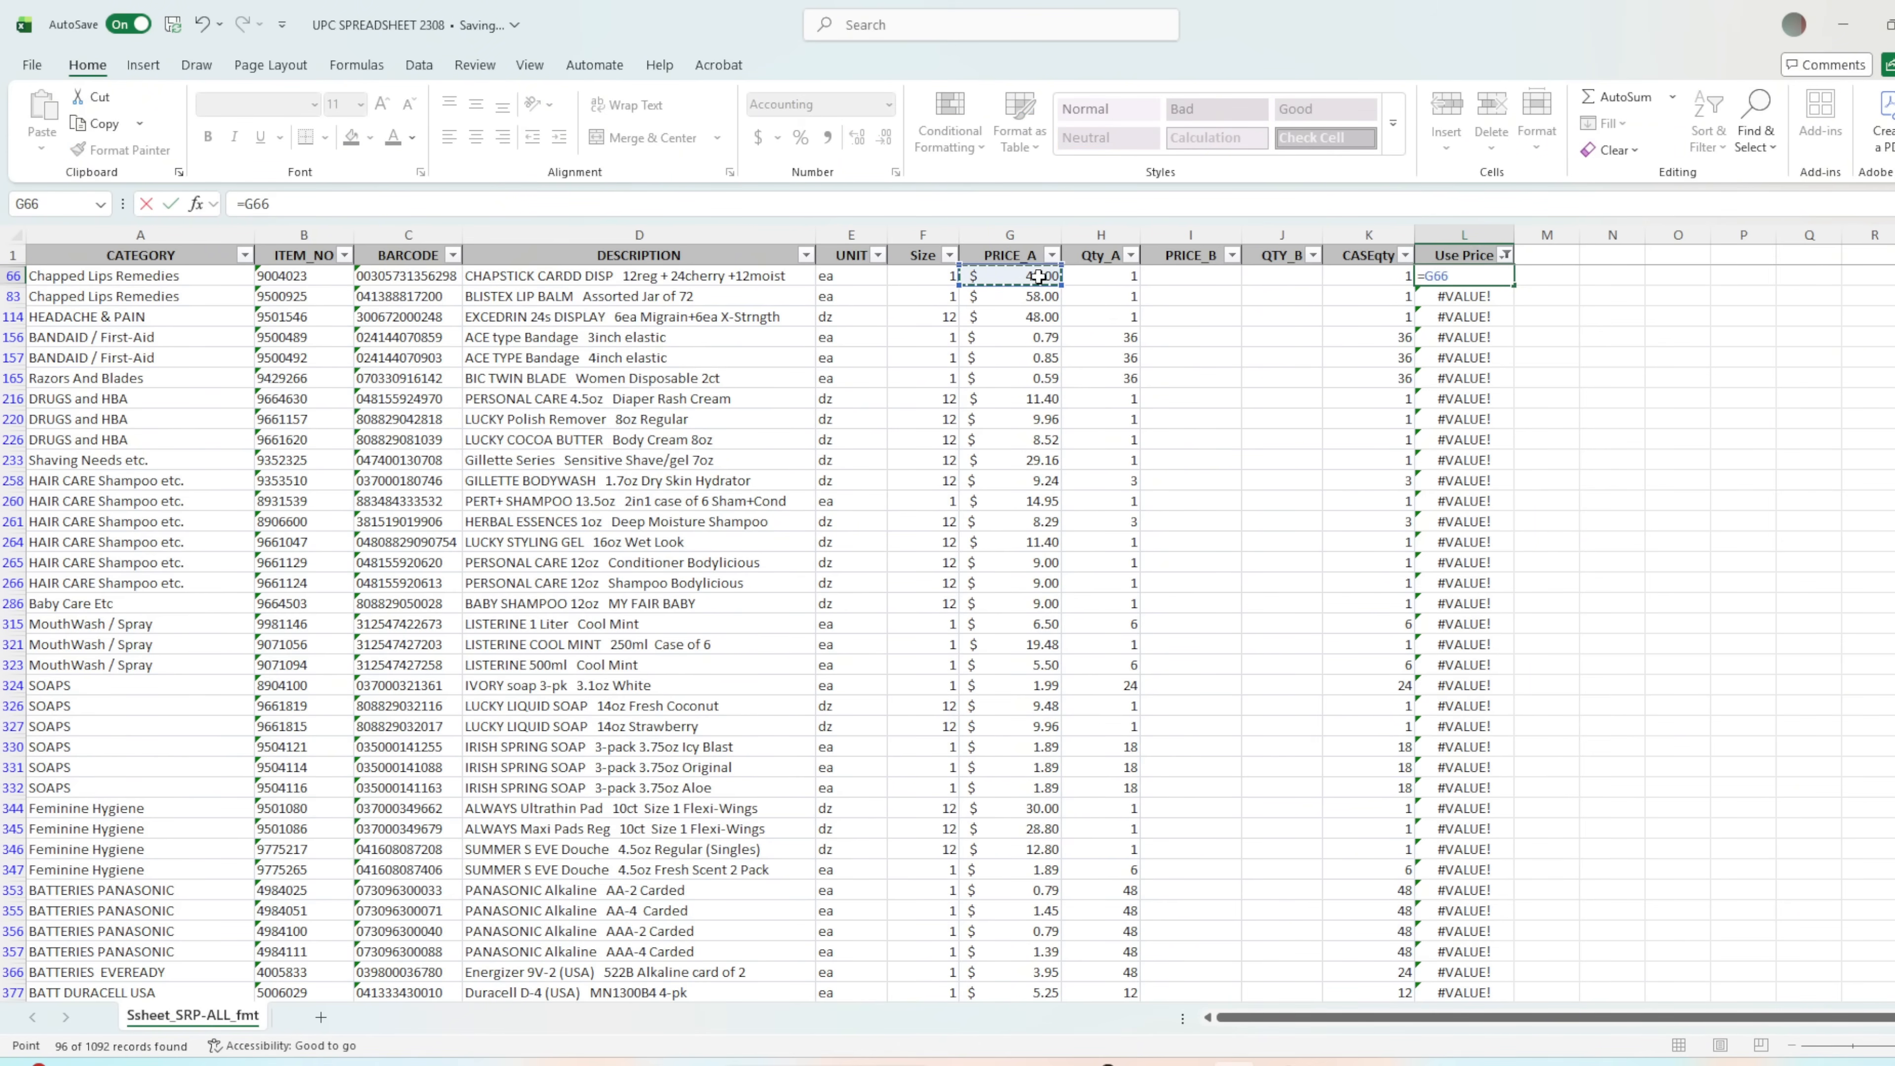
text(/)
click(949, 282)
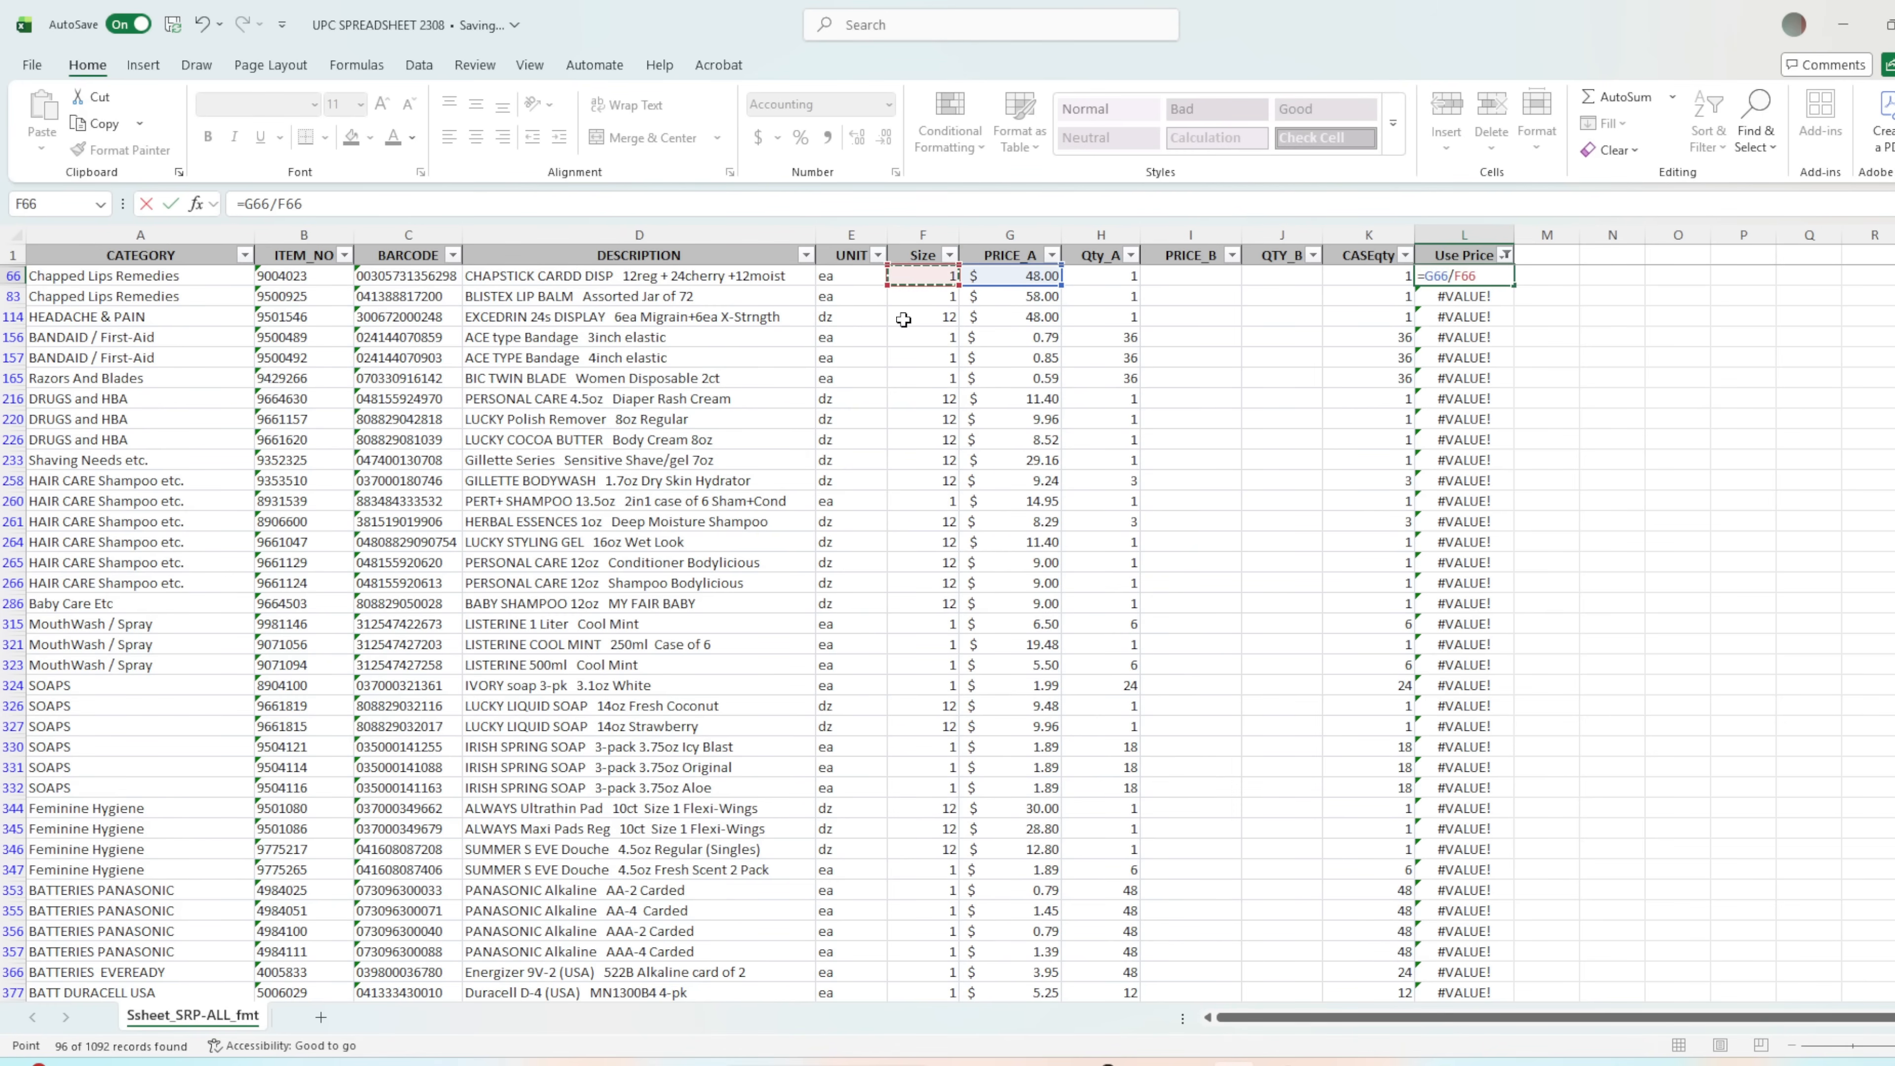
key(Return)
Copy the formula from L66 to all the other filtered #VALUE! rows, from L83 down to L1091.
key(Up)
key(ctrl+c)
key(Down)
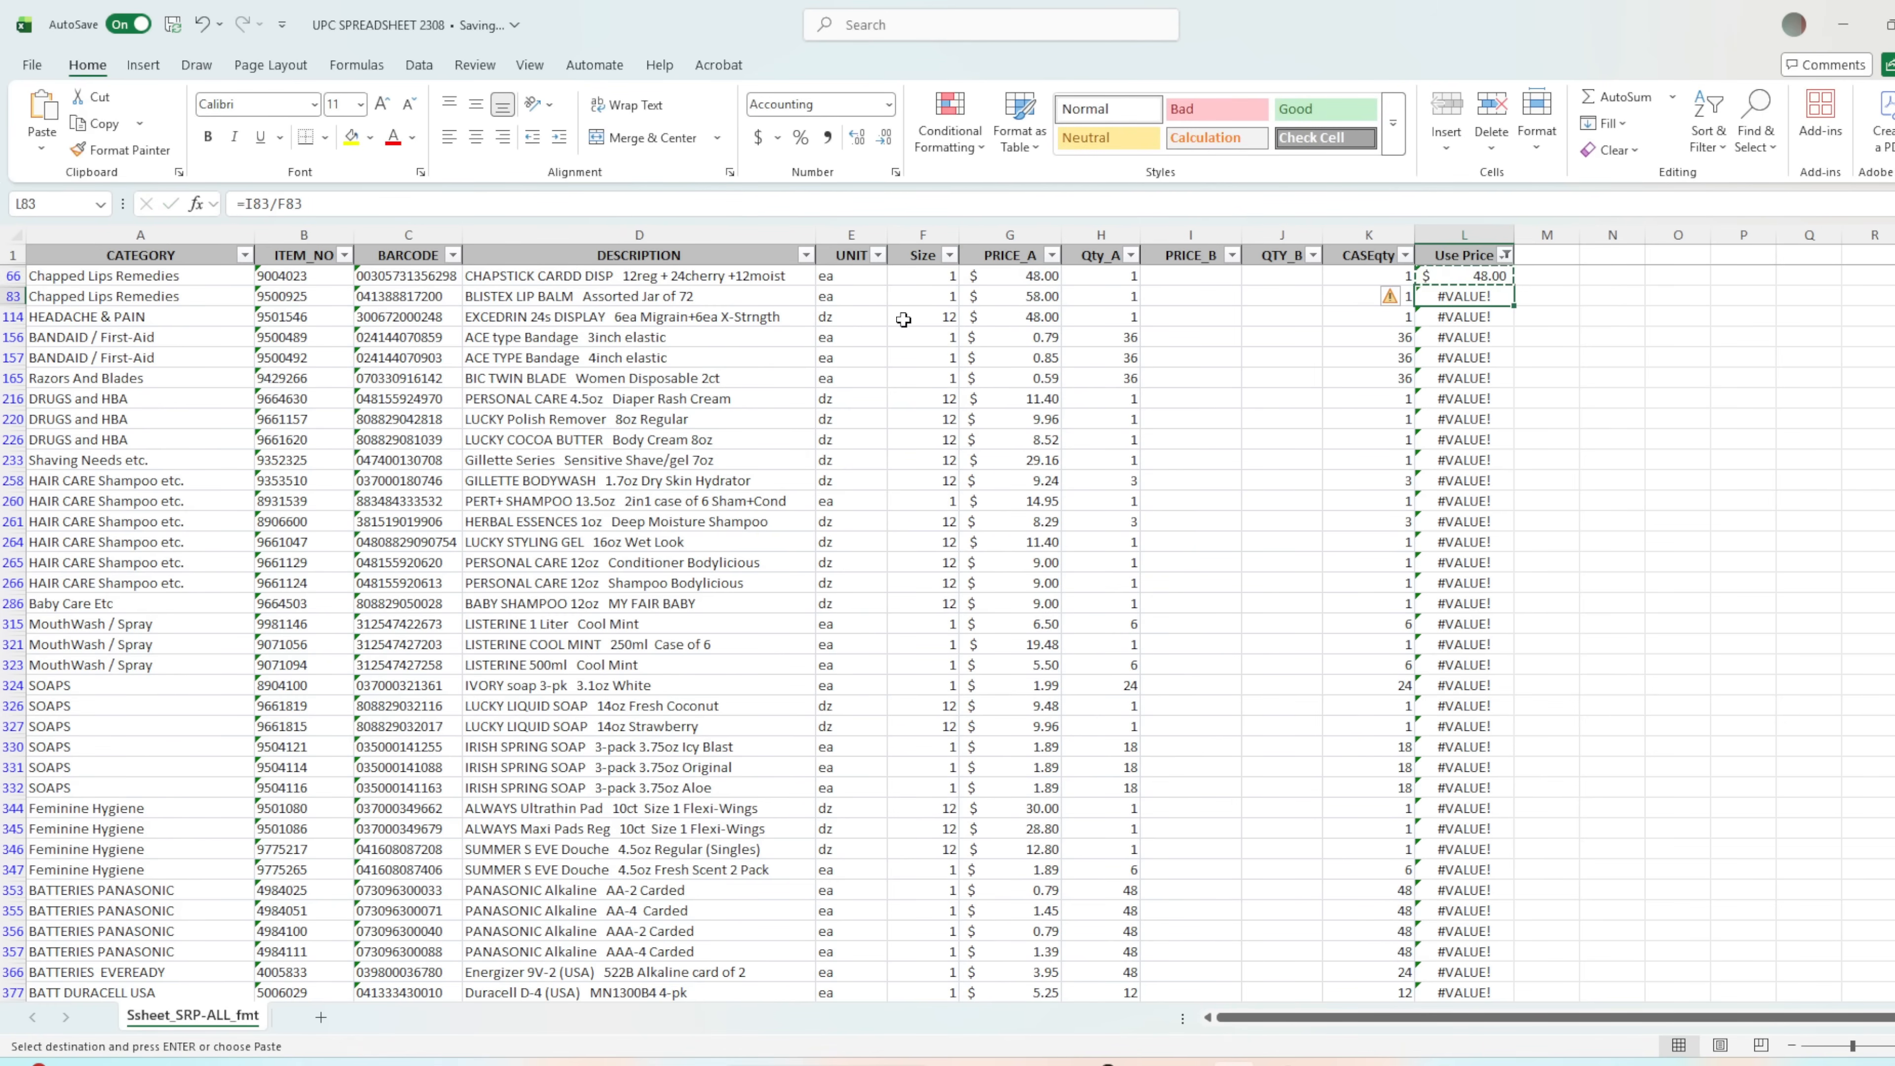
key(shift+Down)
key(shift+Down)
key(shift+Down)
key(shift+Down)
key(shift+Down)
key(shift+Down)
key(shift+Down)
key(shift+Down)
key(shift+Down)
key(shift+Down)
key(shift+Down)
key(shift+Down)
key(shift+Down)
key(shift+Down)
key(shift+Down)
key(shift+Down)
key(shift+Down)
key(shift+Down)
key(shift+Down)
key(shift+Down)
key(shift+Down)
key(shift+Down)
key(shift+Down)
key(shift+Down)
key(shift+Down)
key(shift+Down)
key(shift+Down)
key(shift+Down)
key(shift+Down)
key(shift+Down)
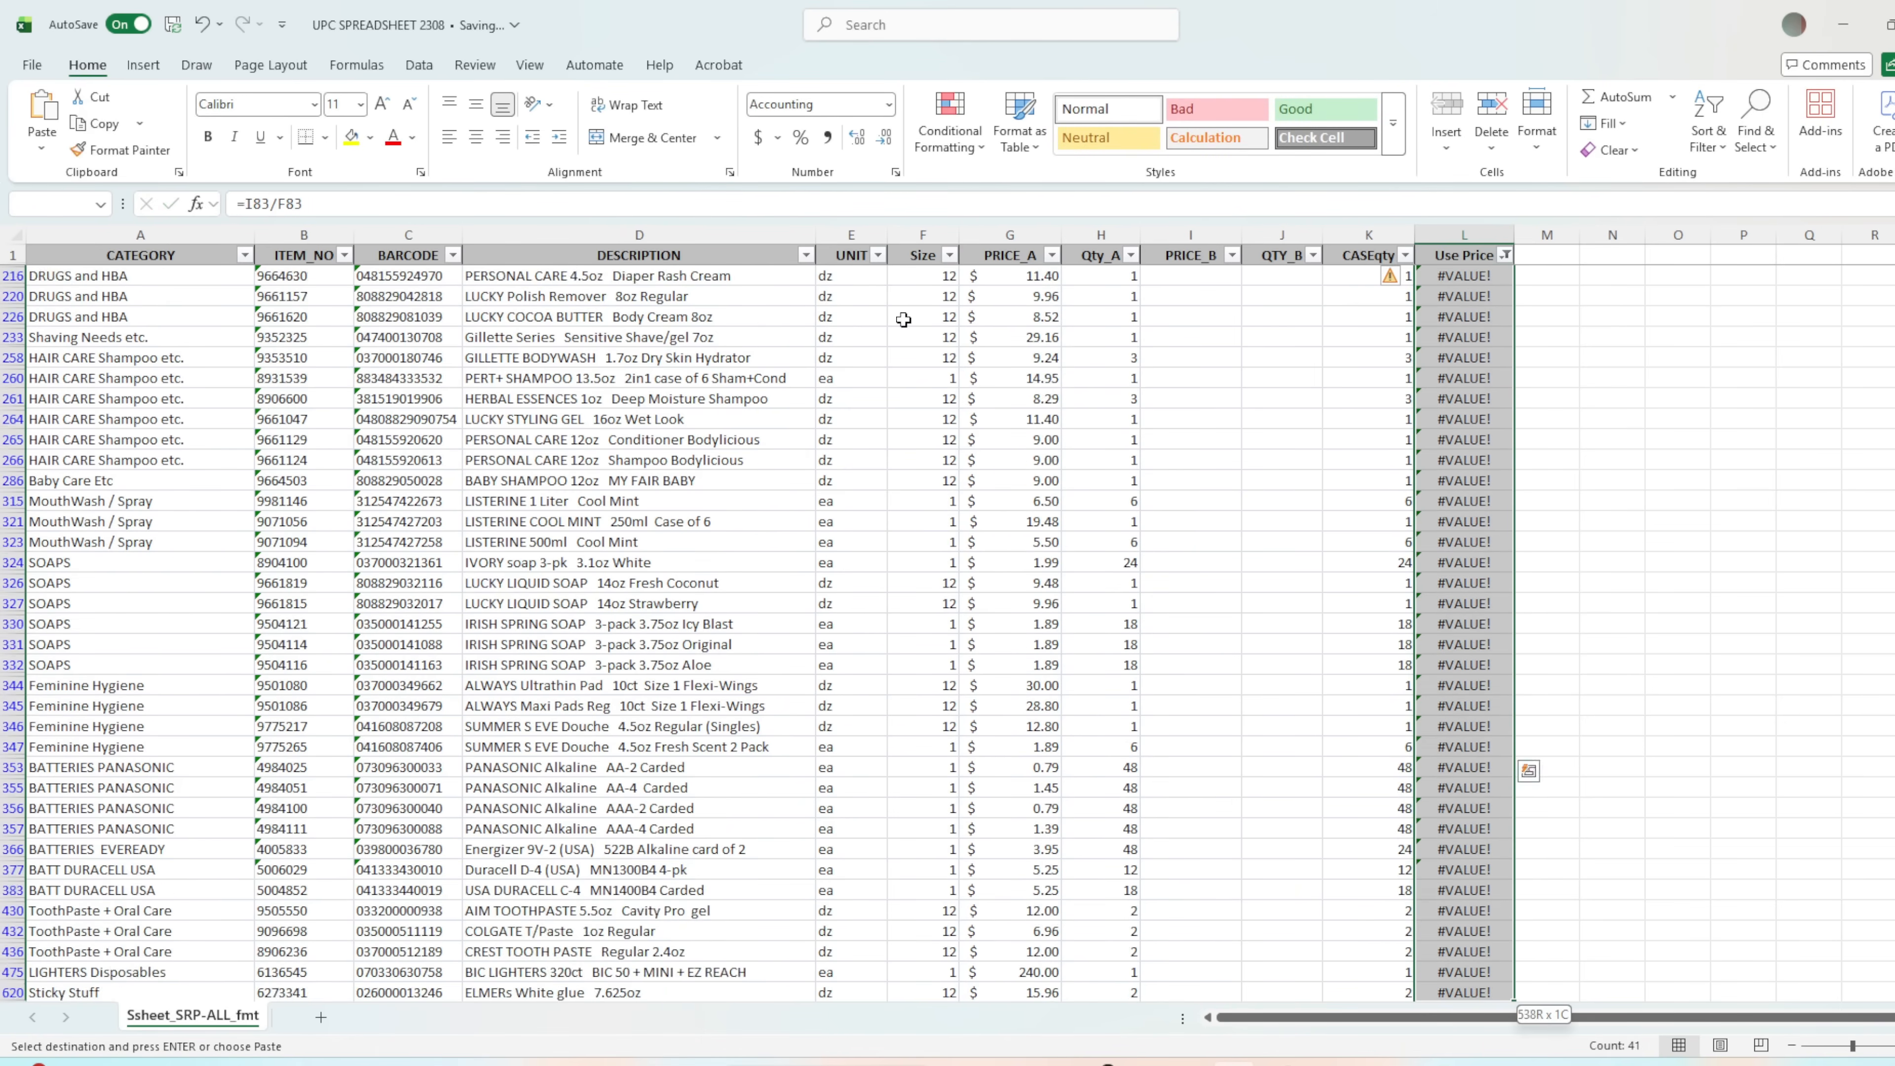
key(shift+Down)
key(shift+Down)
key(shift+Down)
key(shift+Down)
key(shift+Down)
key(shift+Down)
key(shift+Down)
key(shift+Down)
key(shift+Down)
key(shift+Down)
key(shift+Down)
key(shift+Down)
key(shift+Down)
key(shift+Down)
key(shift+Down)
key(shift+Down)
key(shift+Down)
key(shift+Down)
key(shift+Down)
key(shift+Down)
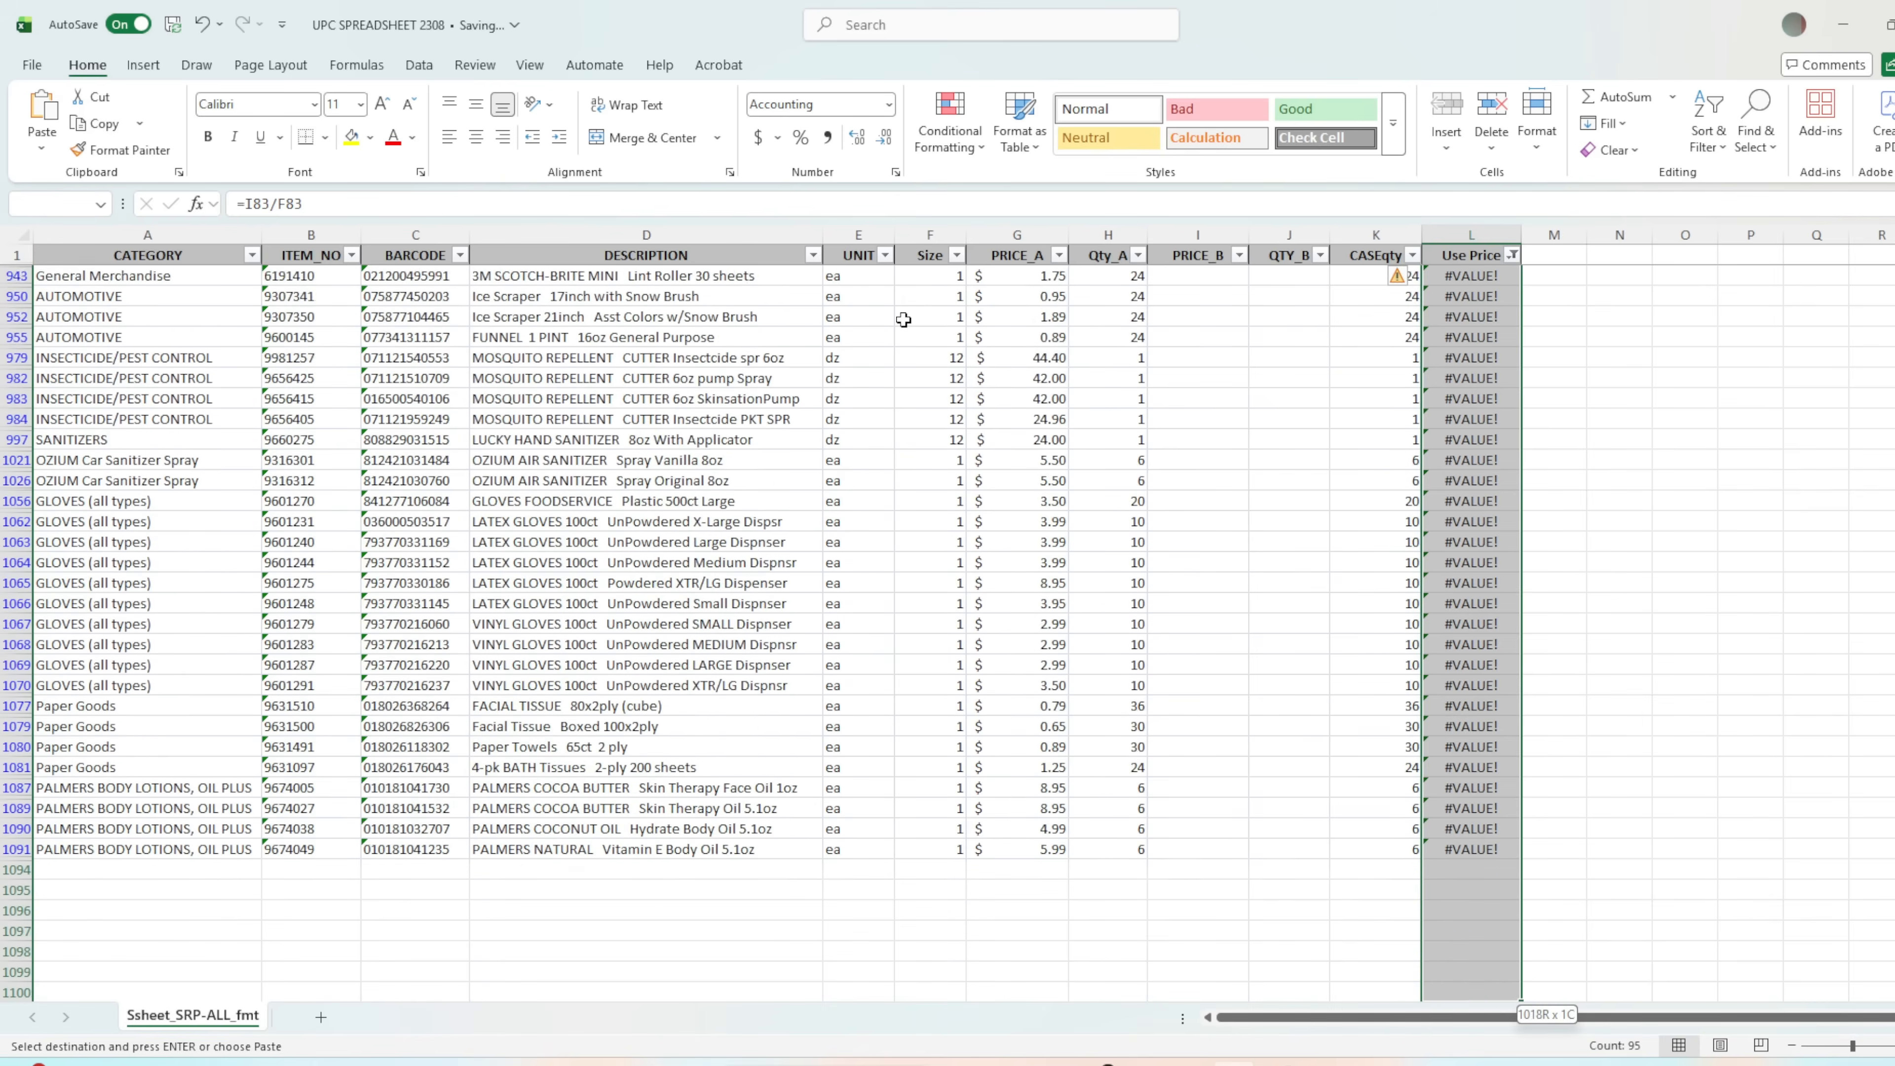
key(shift+Up)
key(shift+Up)
key(shift+Up)
key(shift+Up)
key(shift+Up)
key(shift+Up)
key(shift+Up)
key(shift+Up)
key(shift+Up)
key(shift+Up)
key(shift+Up)
key(shift+Up)
key(shift+Up)
key(shift+Up)
key(shift+Up)
key(shift+Up)
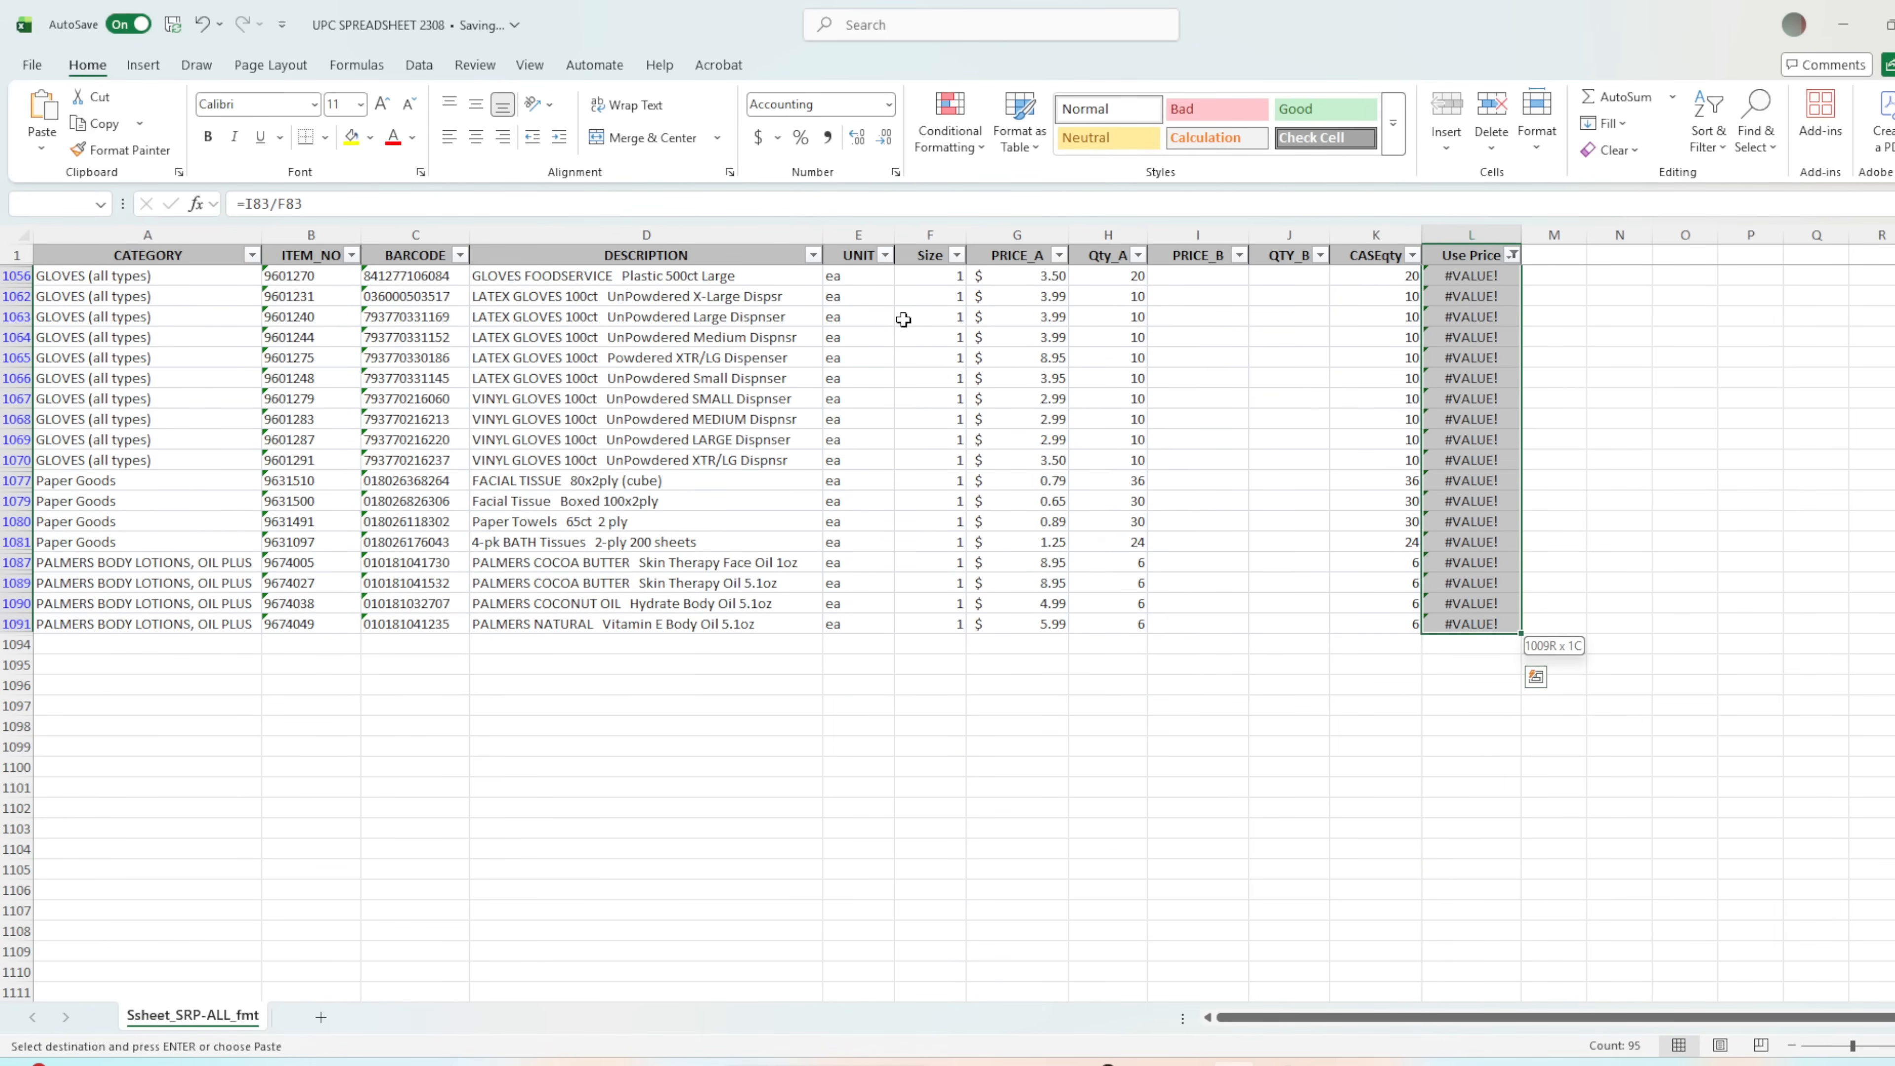
key(ctrl+v)
Clear the filter from the Use Price column to show all products again.
drag(1893, 926, 1894, 261)
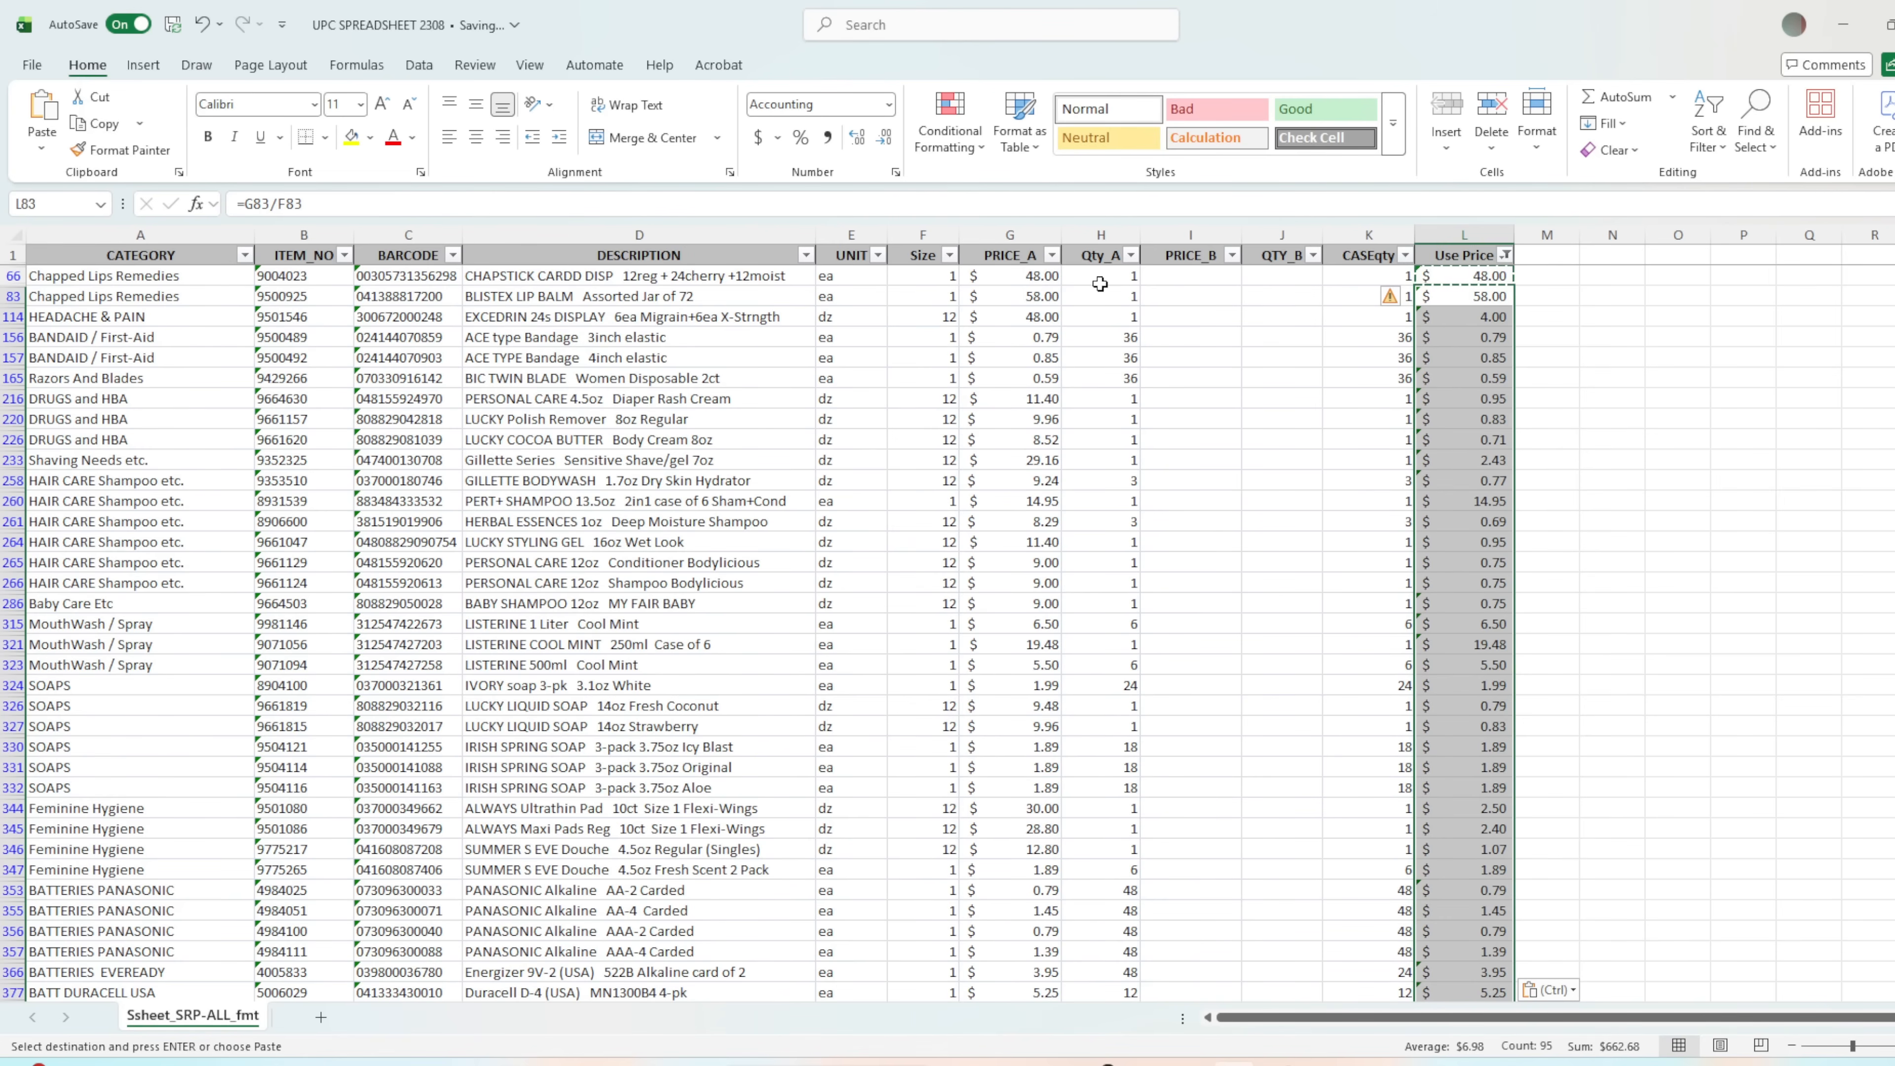
click(1505, 255)
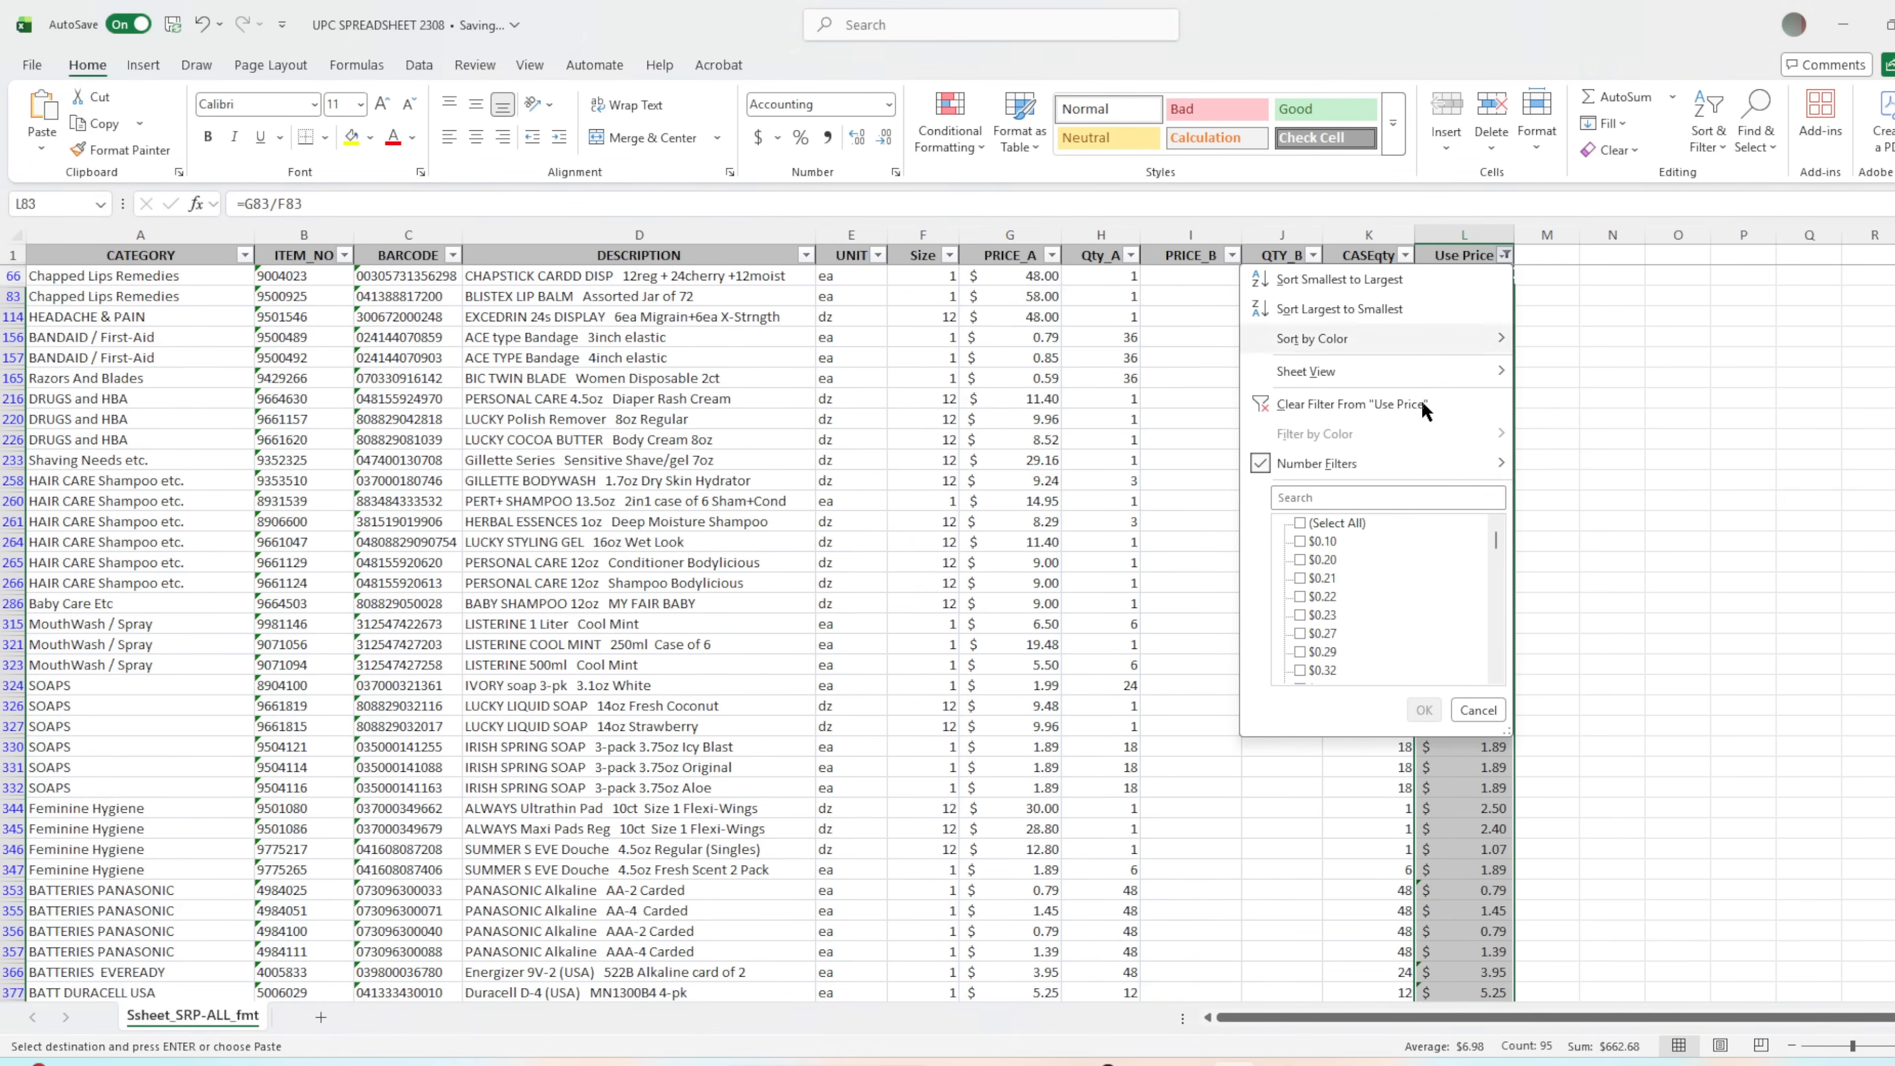
click(1324, 406)
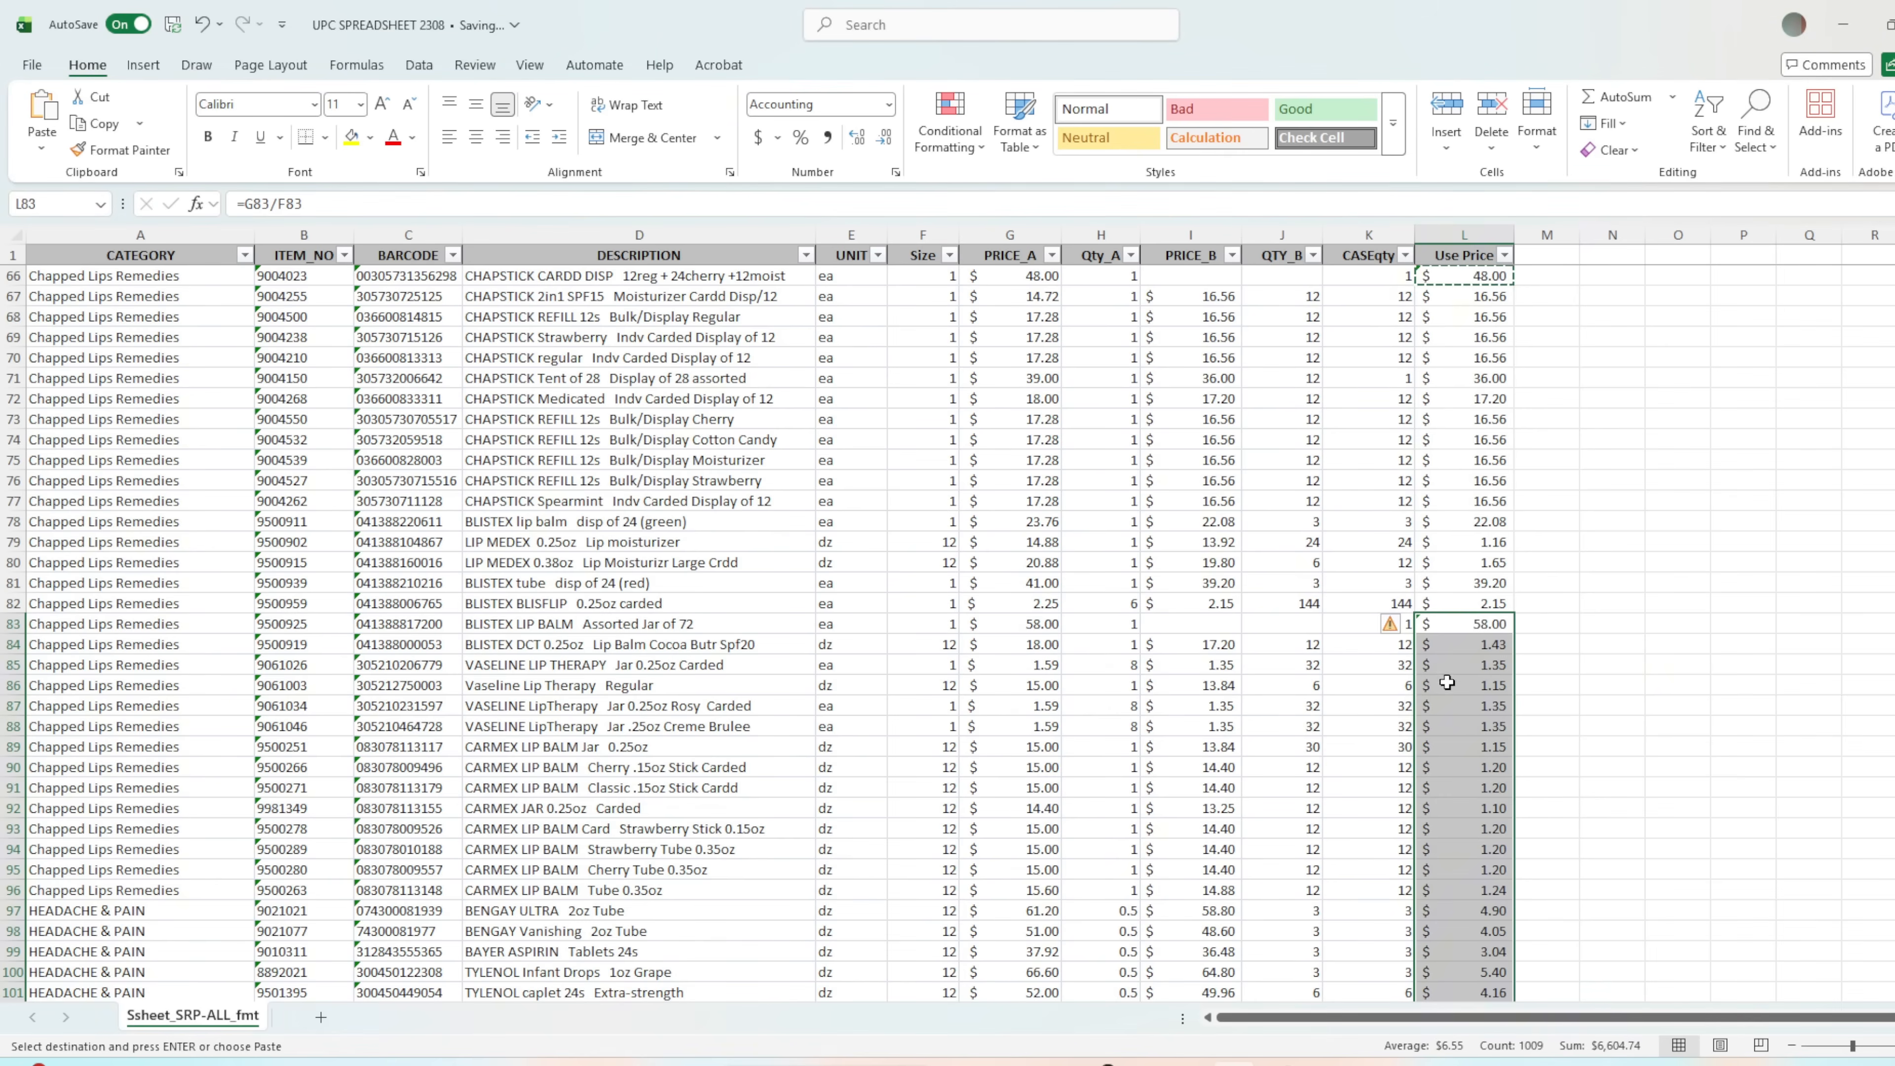
click(1603, 707)
scroll(1567, 634, up, 6)
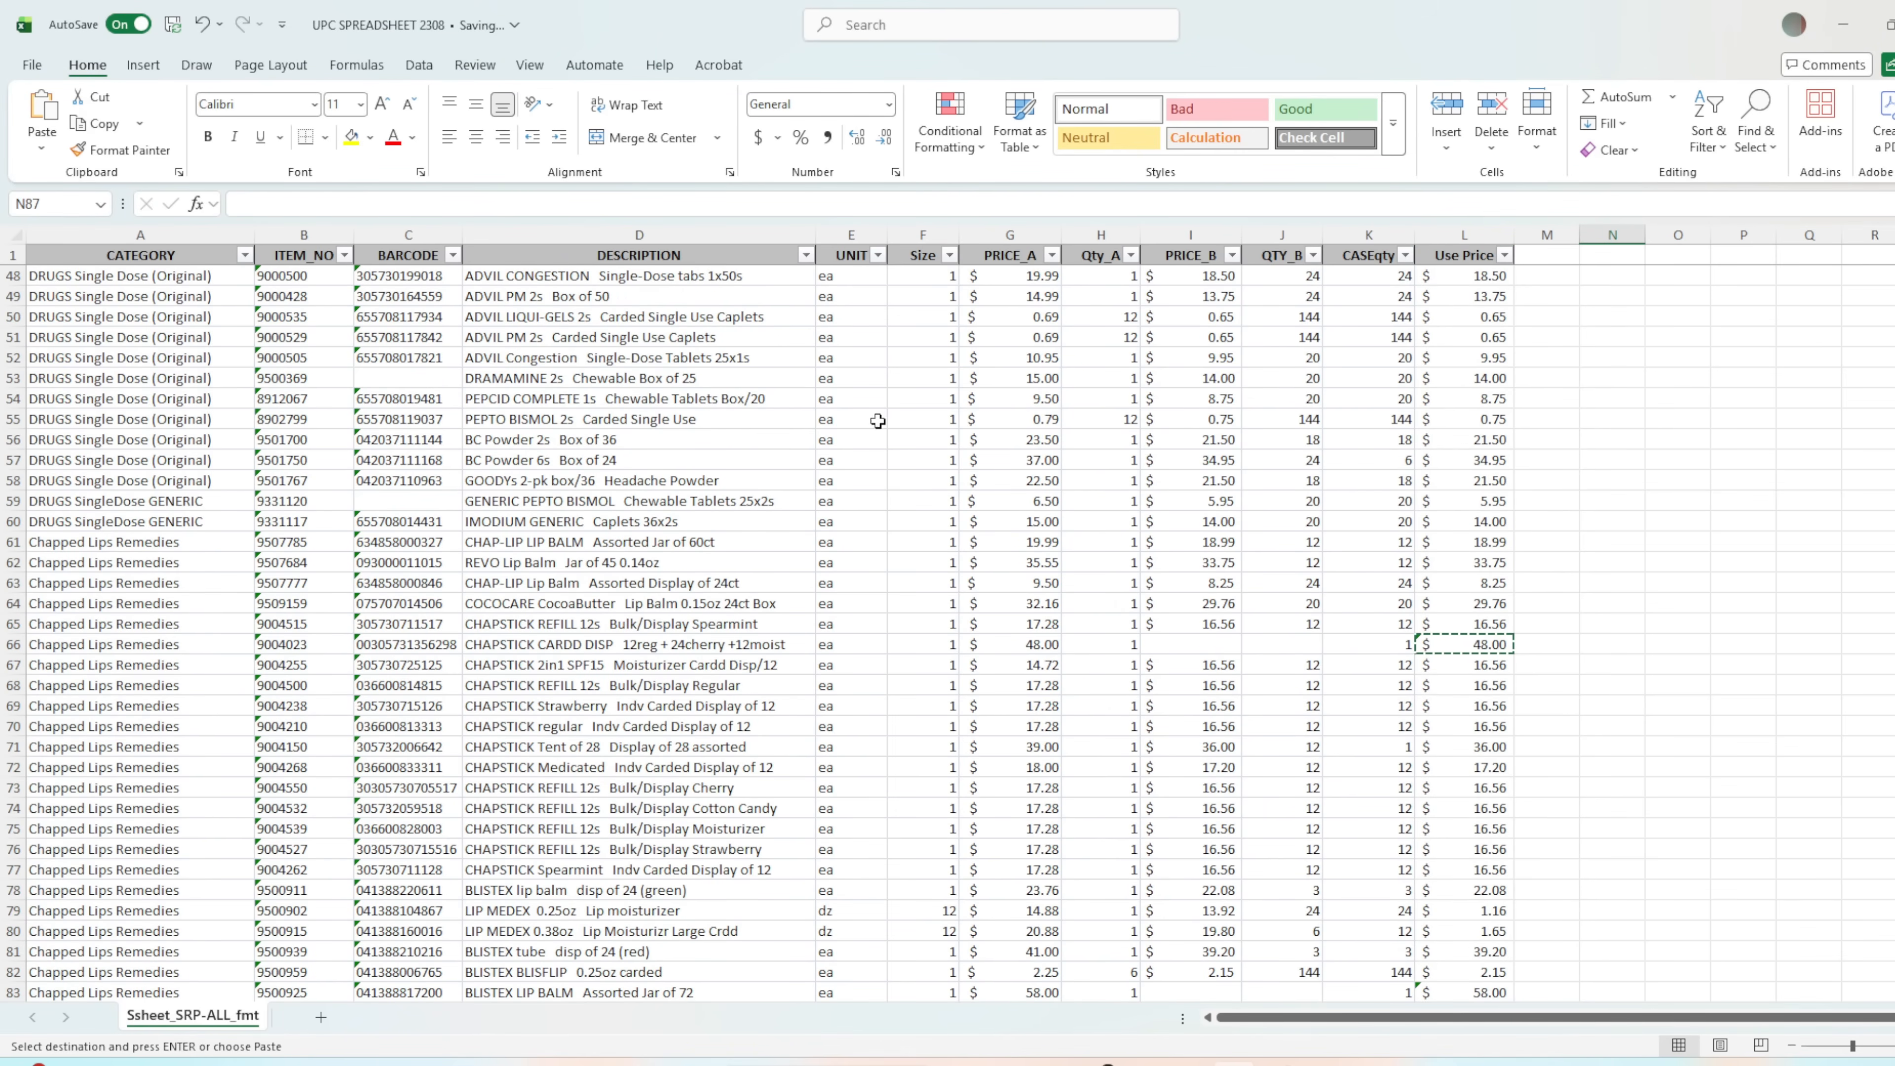
click(662, 233)
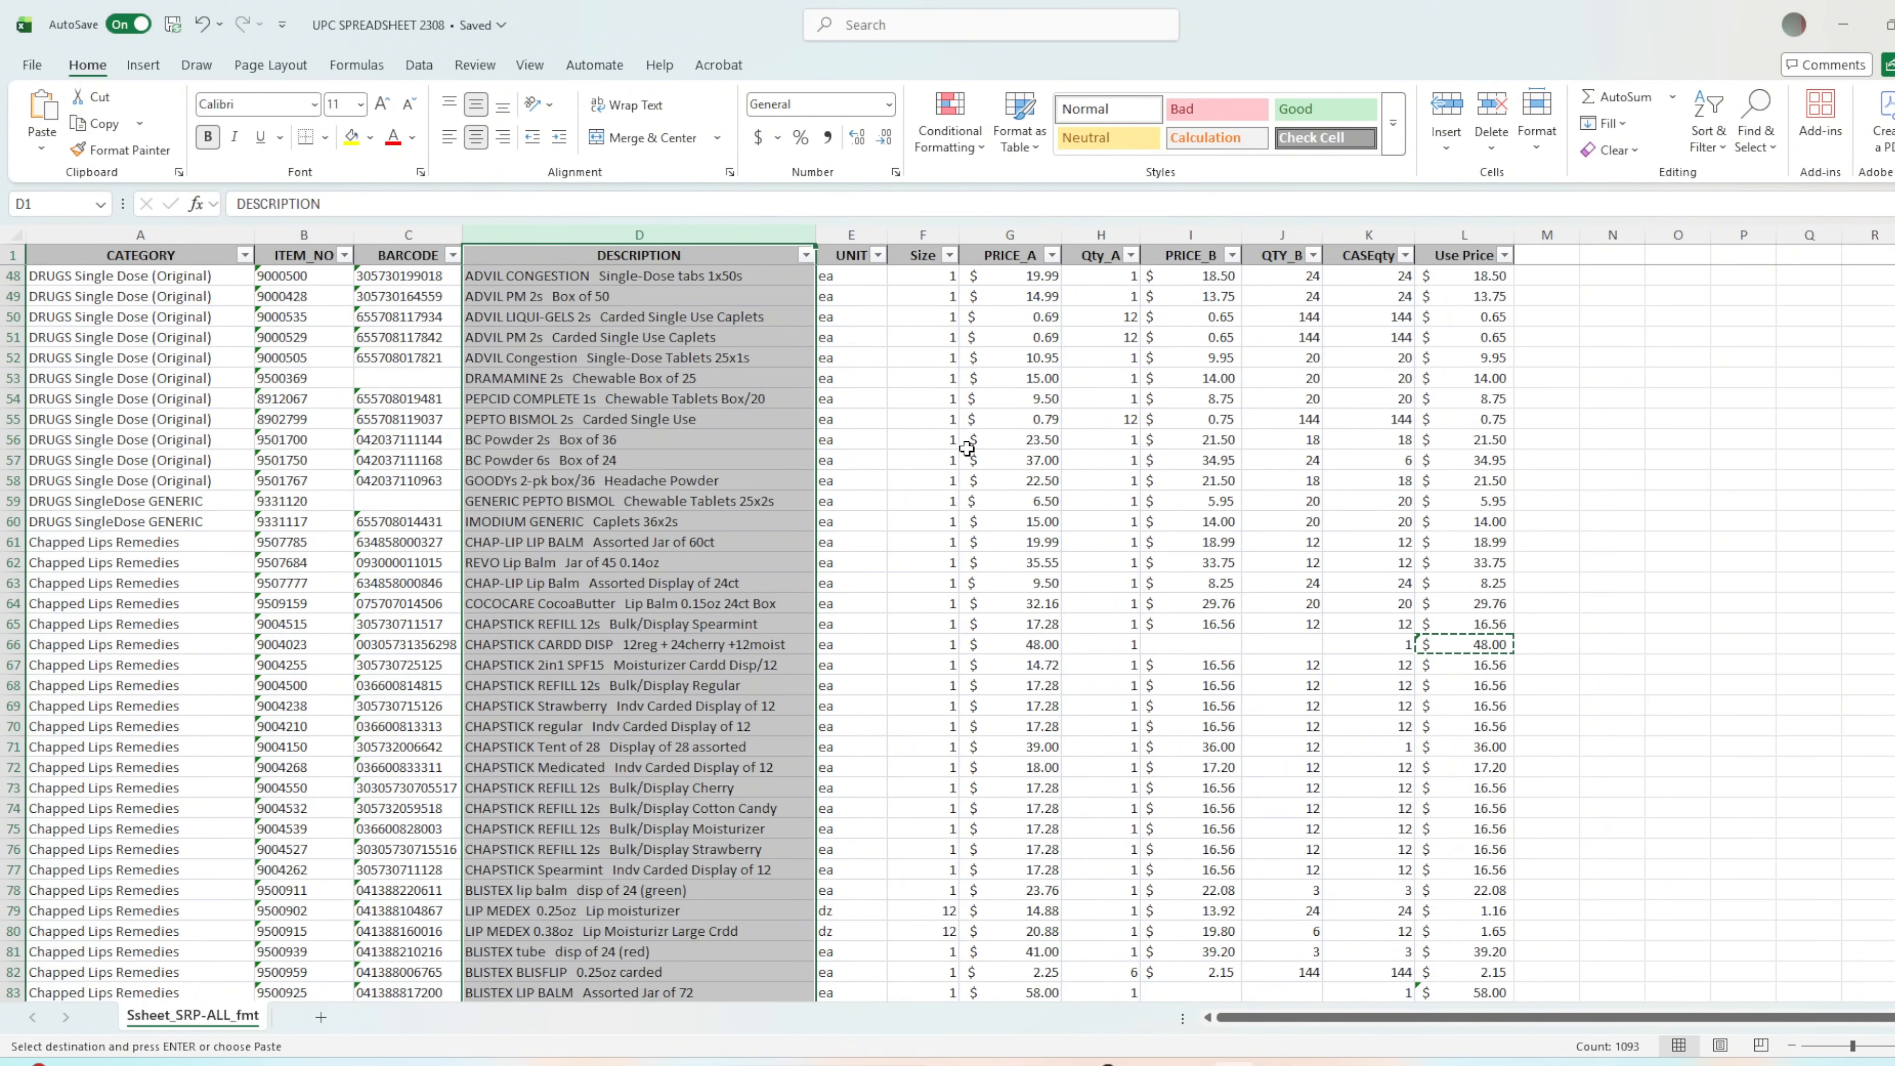
click(1078, 515)
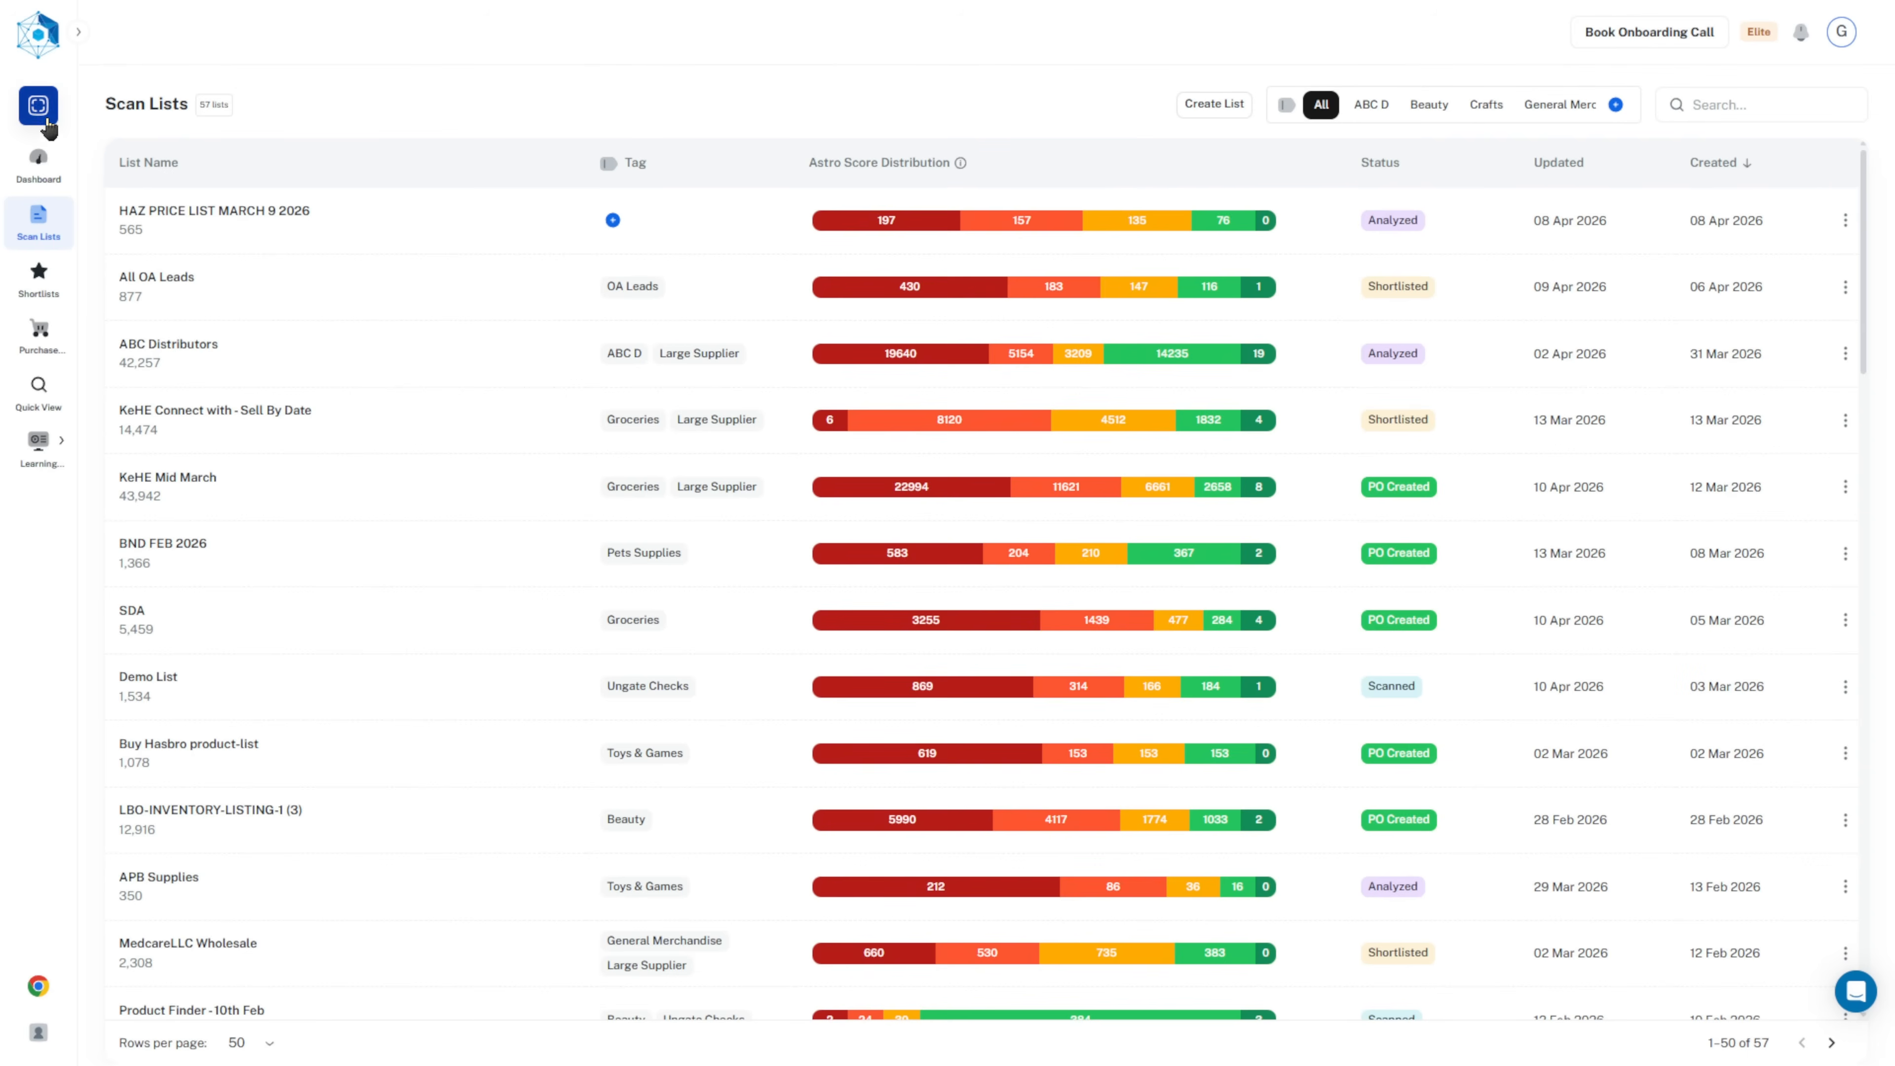
Start a new bulk scan with the file UPC SPREADSHEET 2308.xlsx and match its products by UPC/EAN.
click(38, 109)
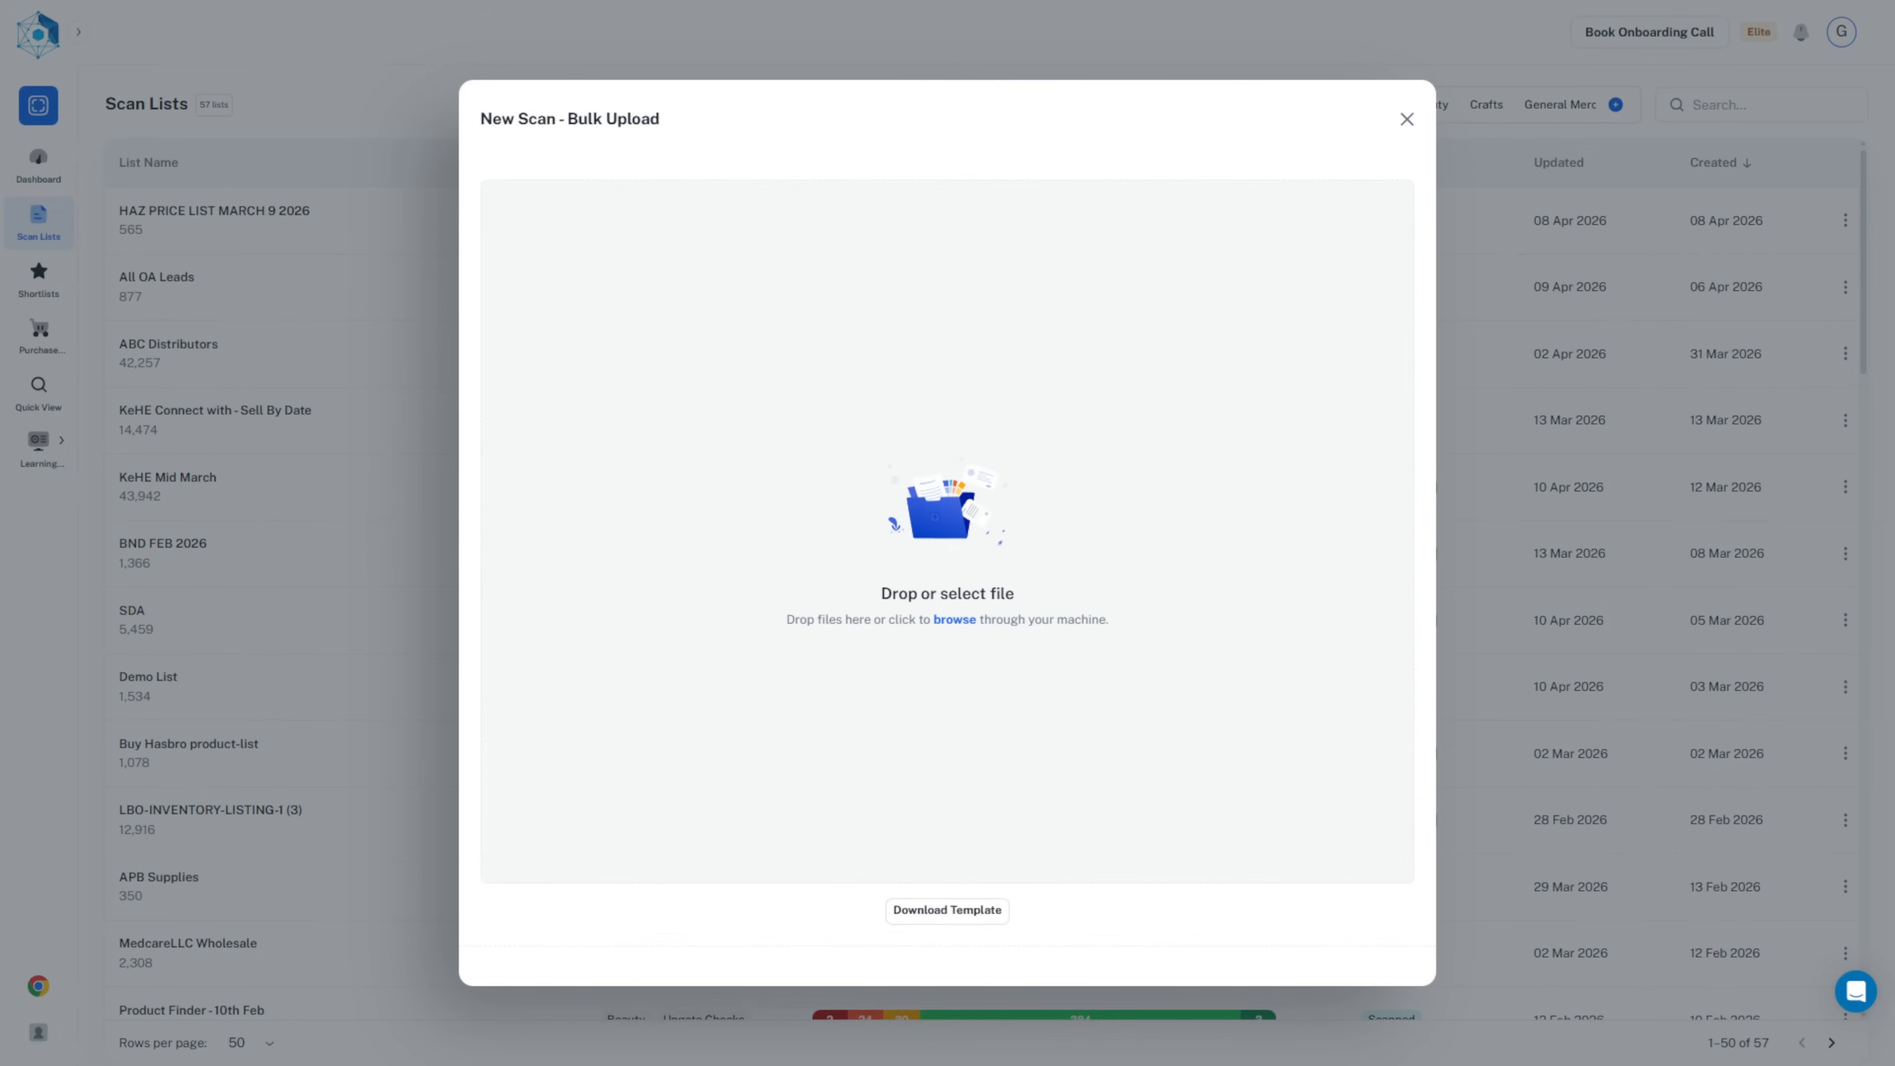
drag(190, 550, 653, 521)
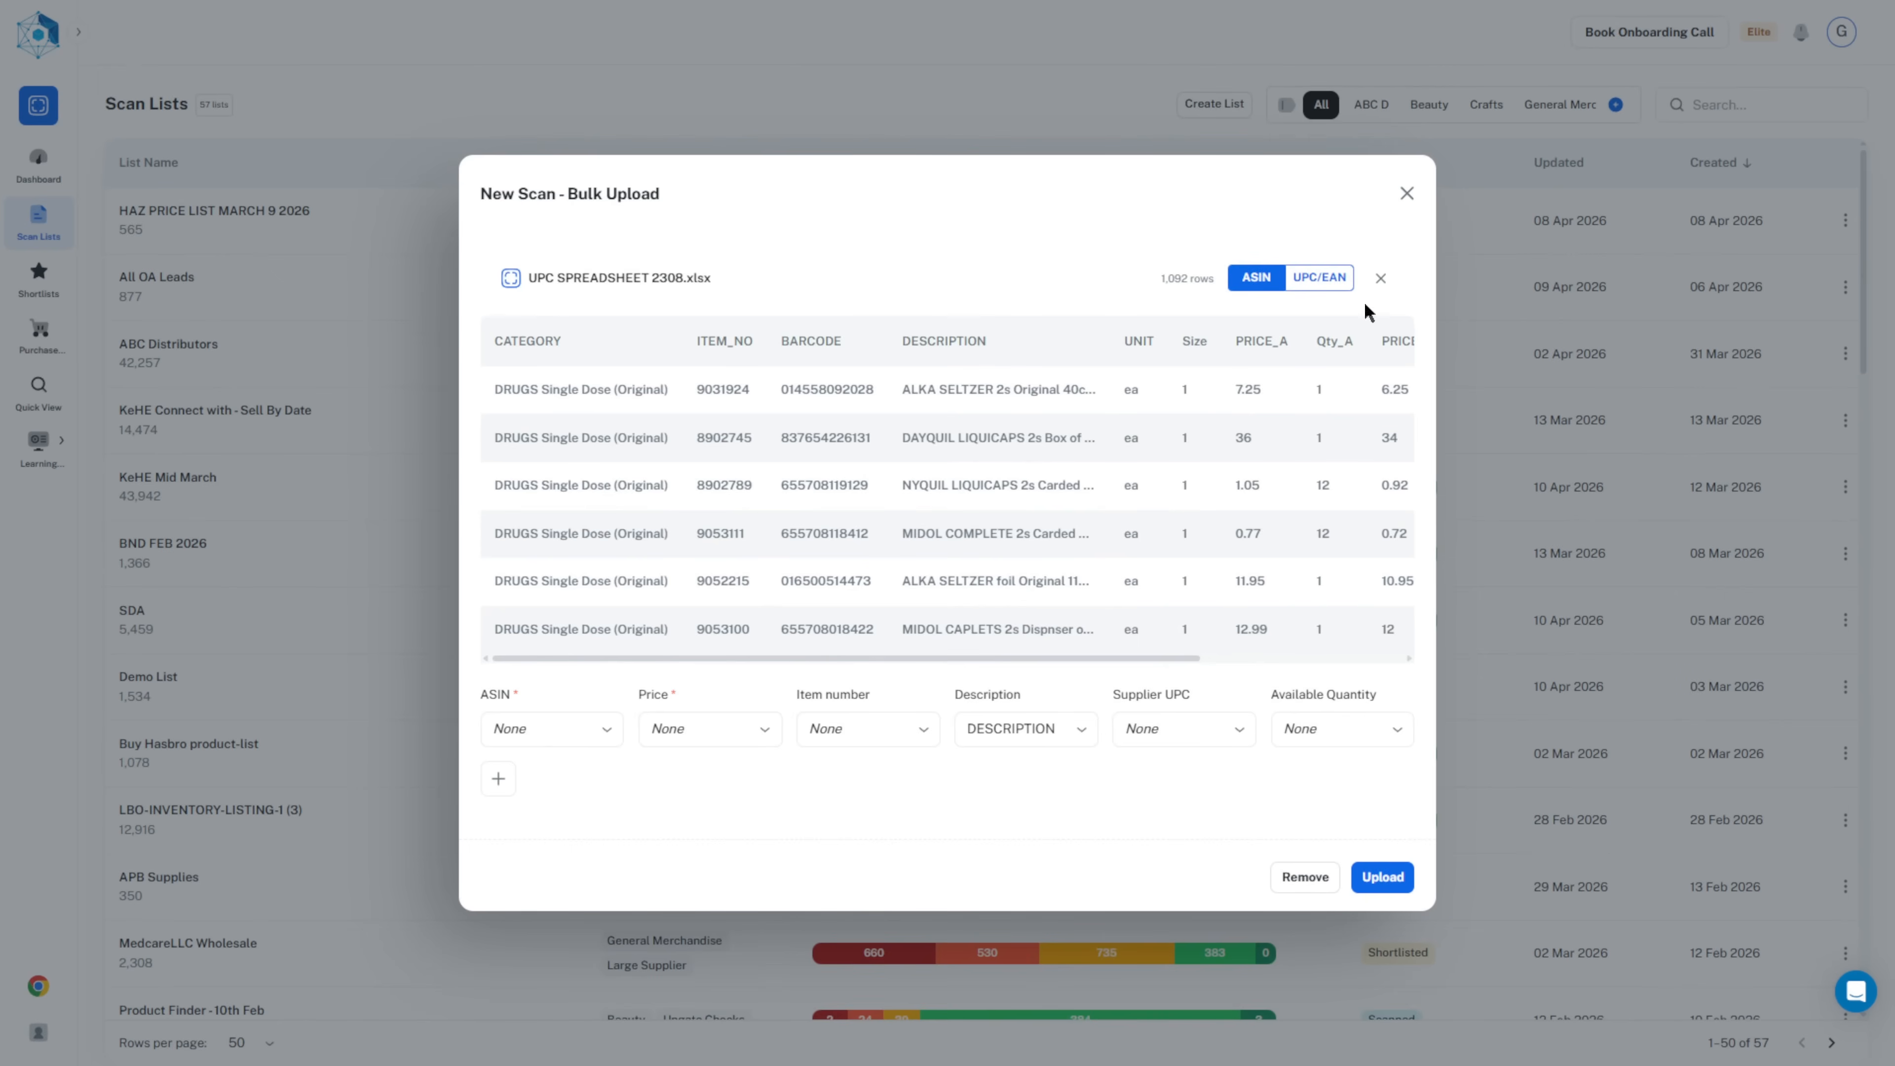
click(1324, 288)
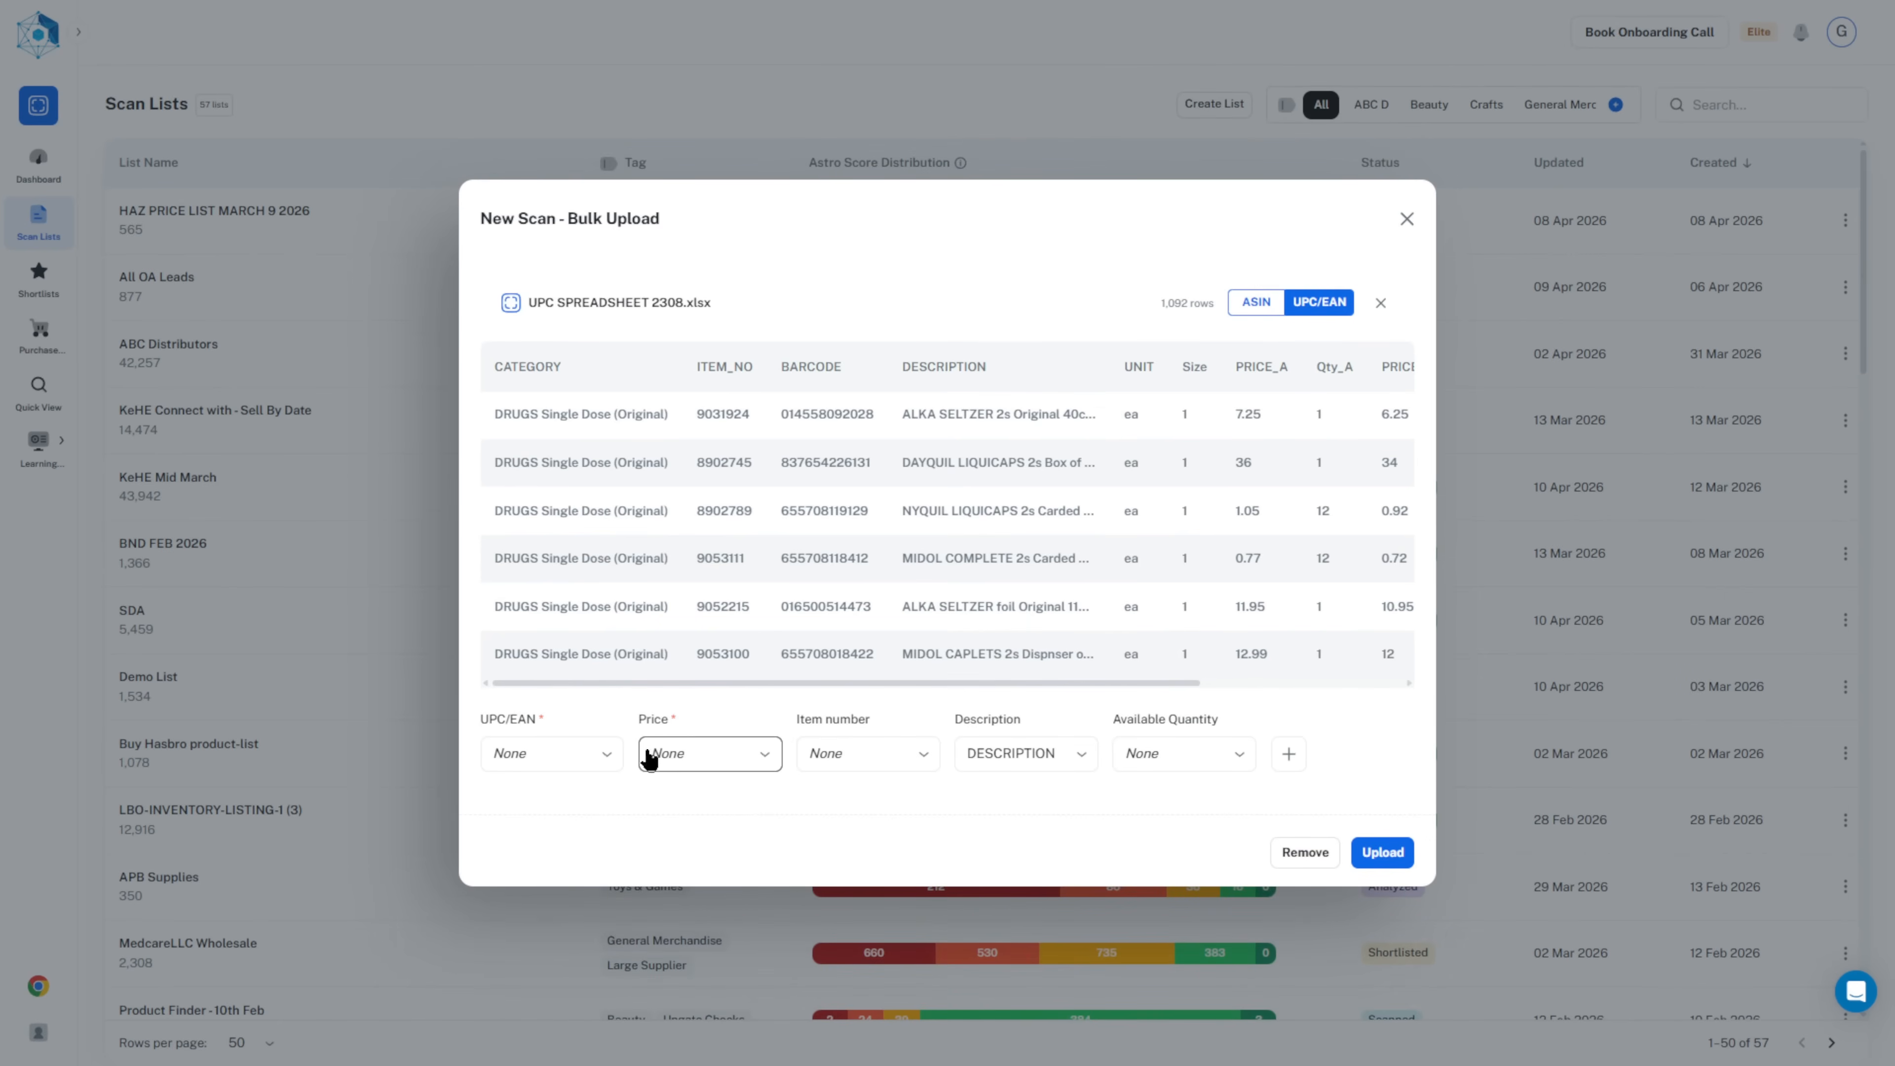
Map UPC/EAN to the BARCODE column, Price to Use Price and Item number to ITEM_NO.
click(575, 752)
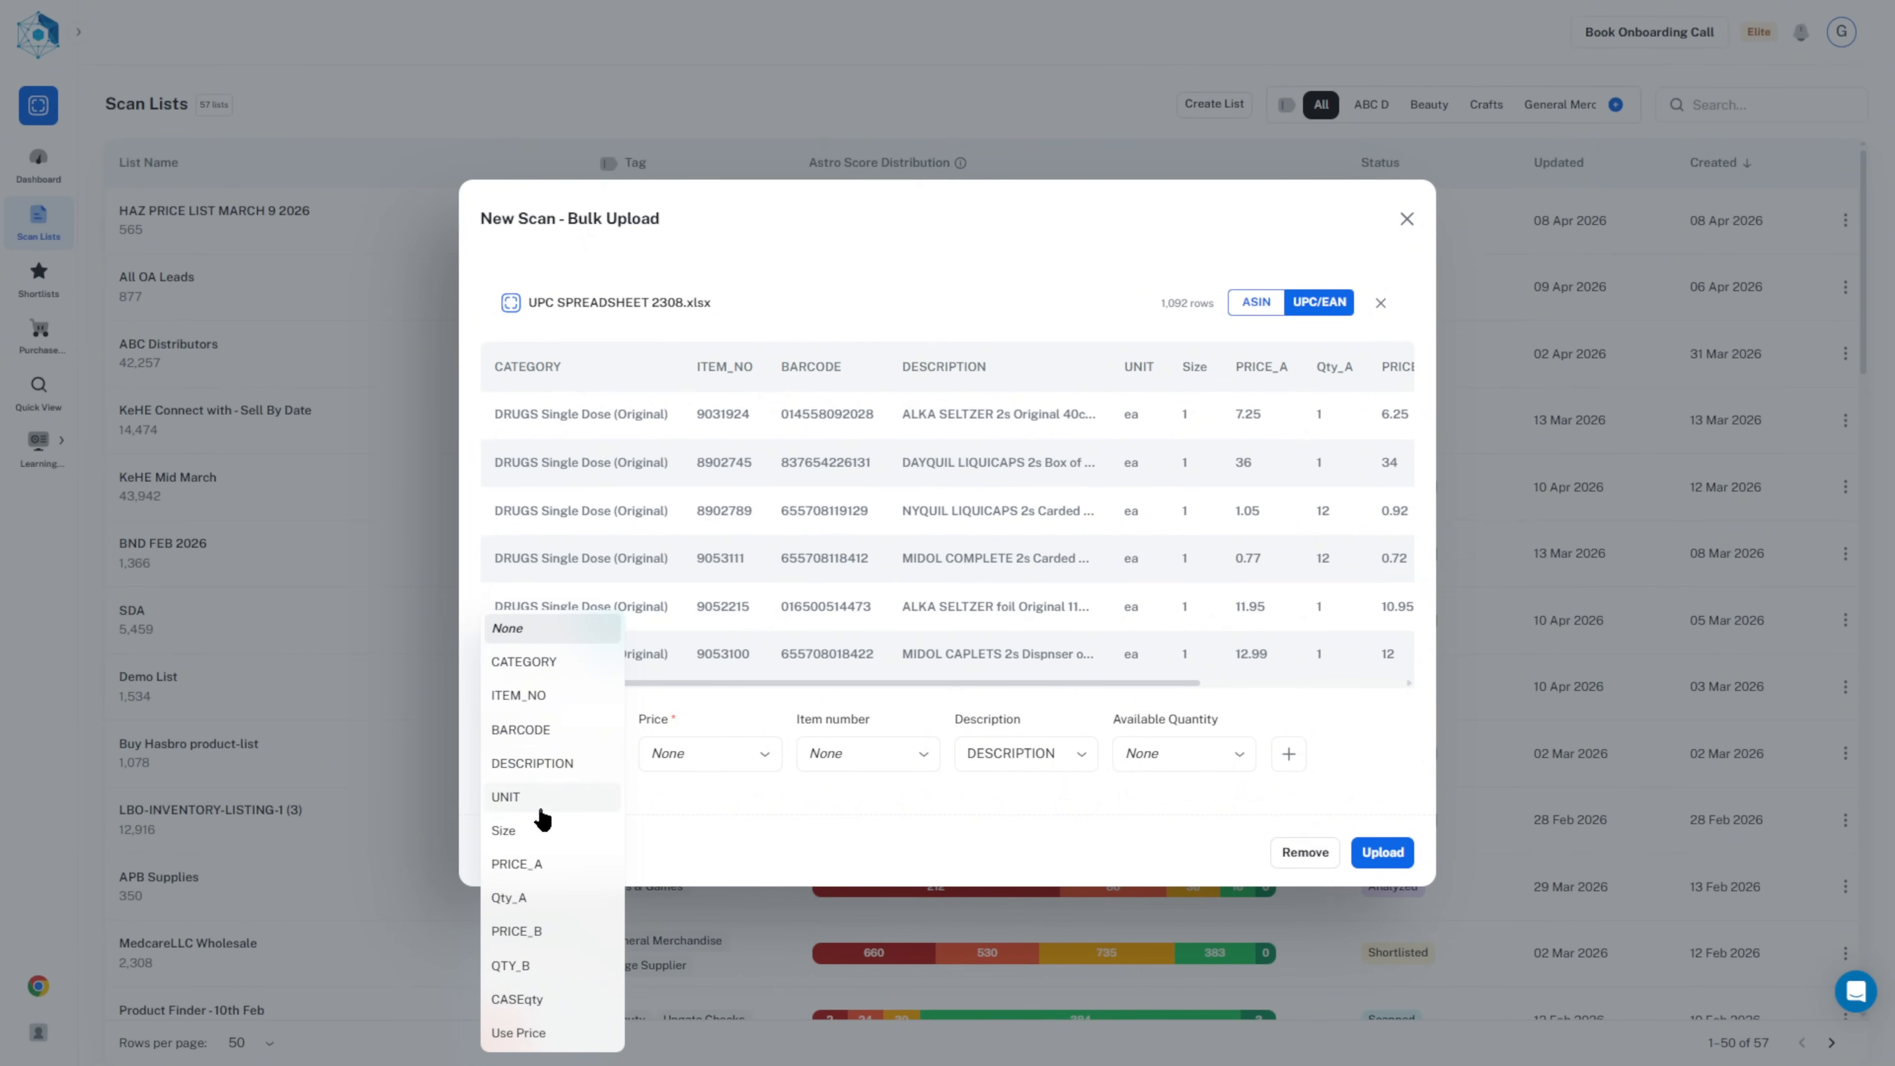
click(548, 736)
click(705, 755)
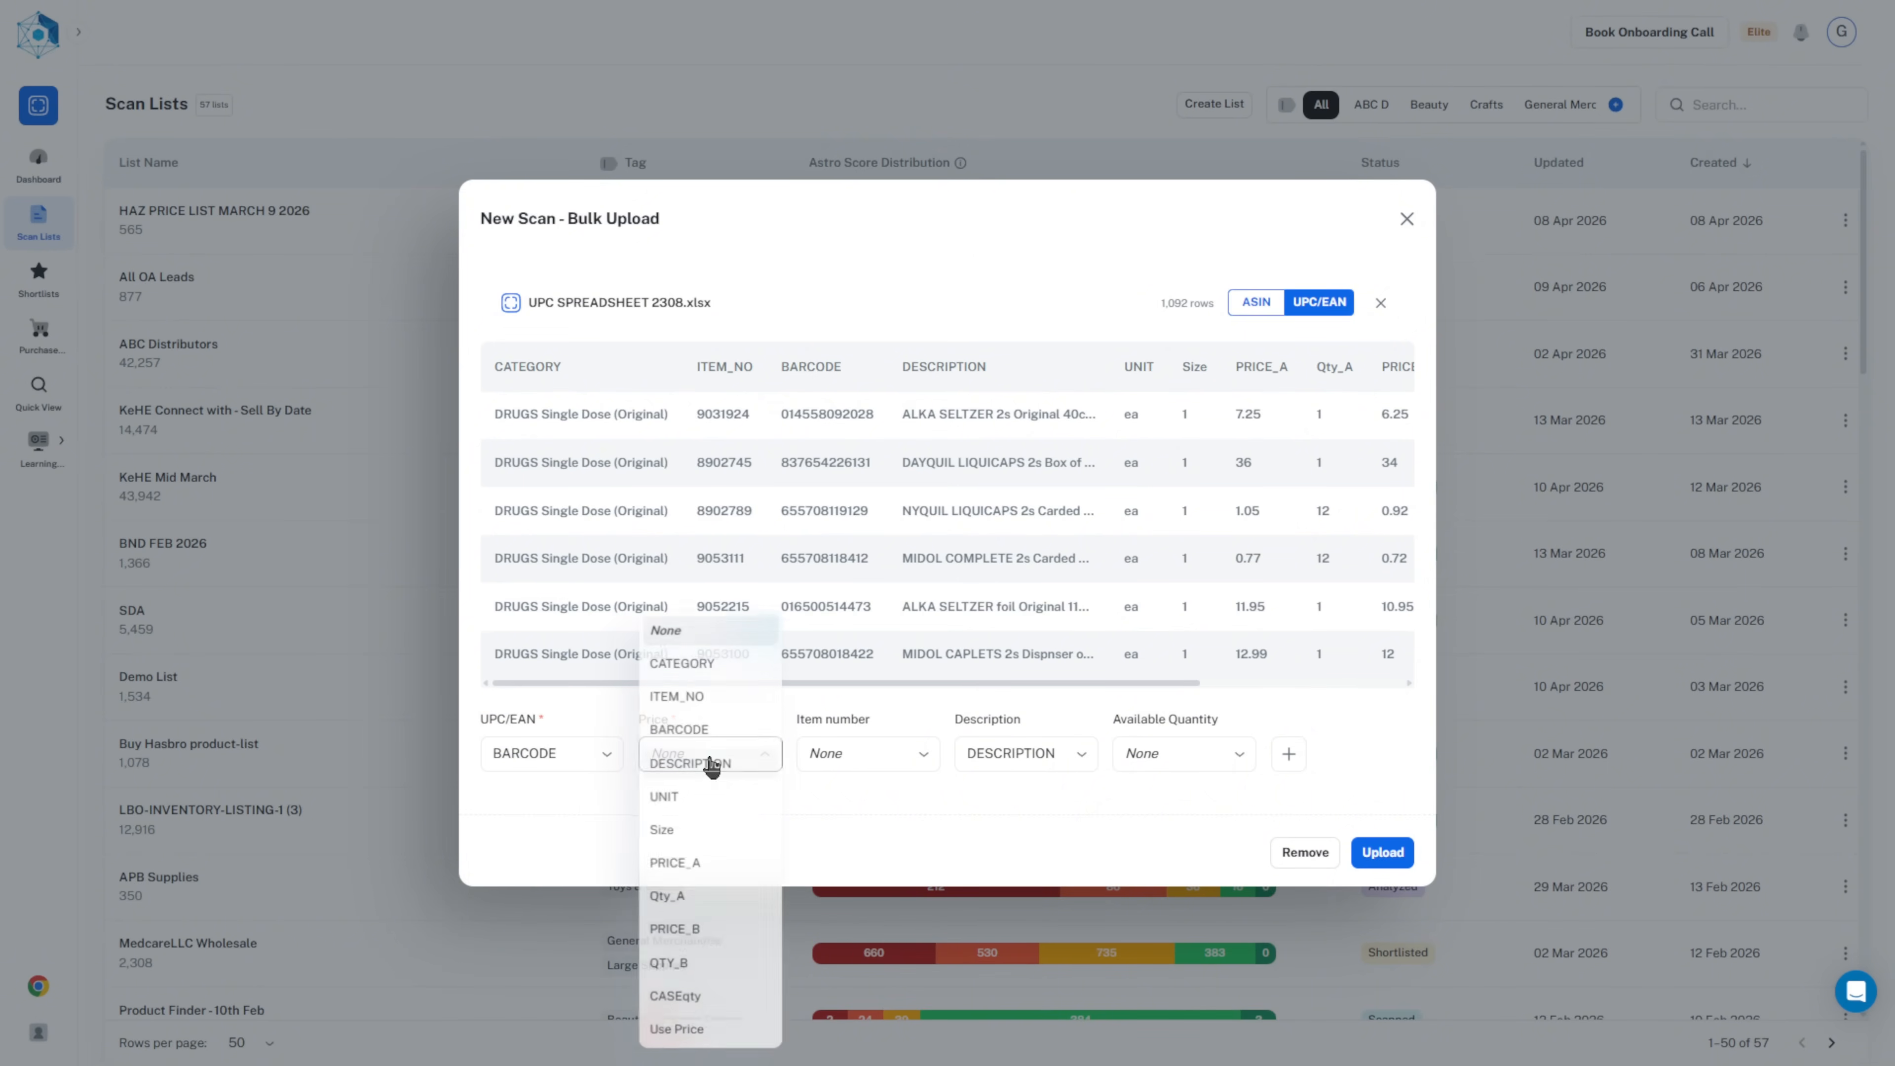
click(676, 1032)
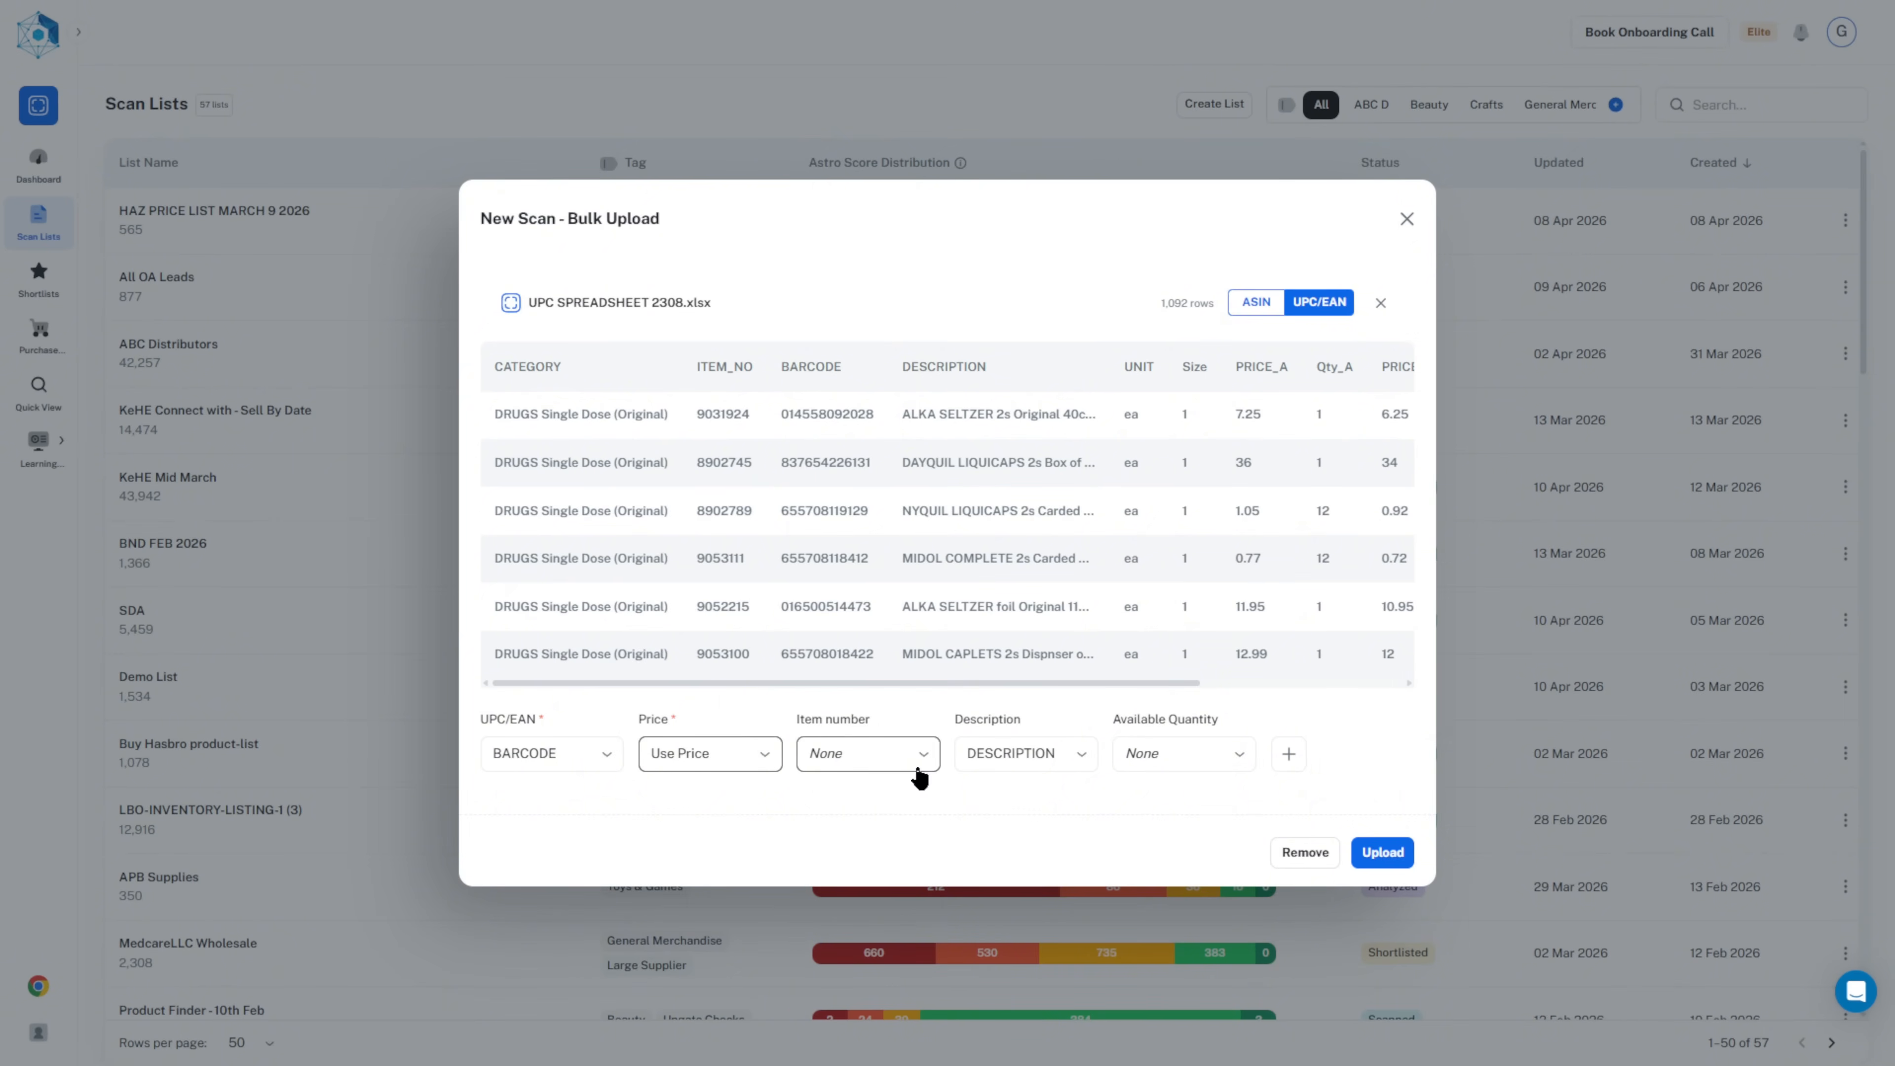
click(869, 750)
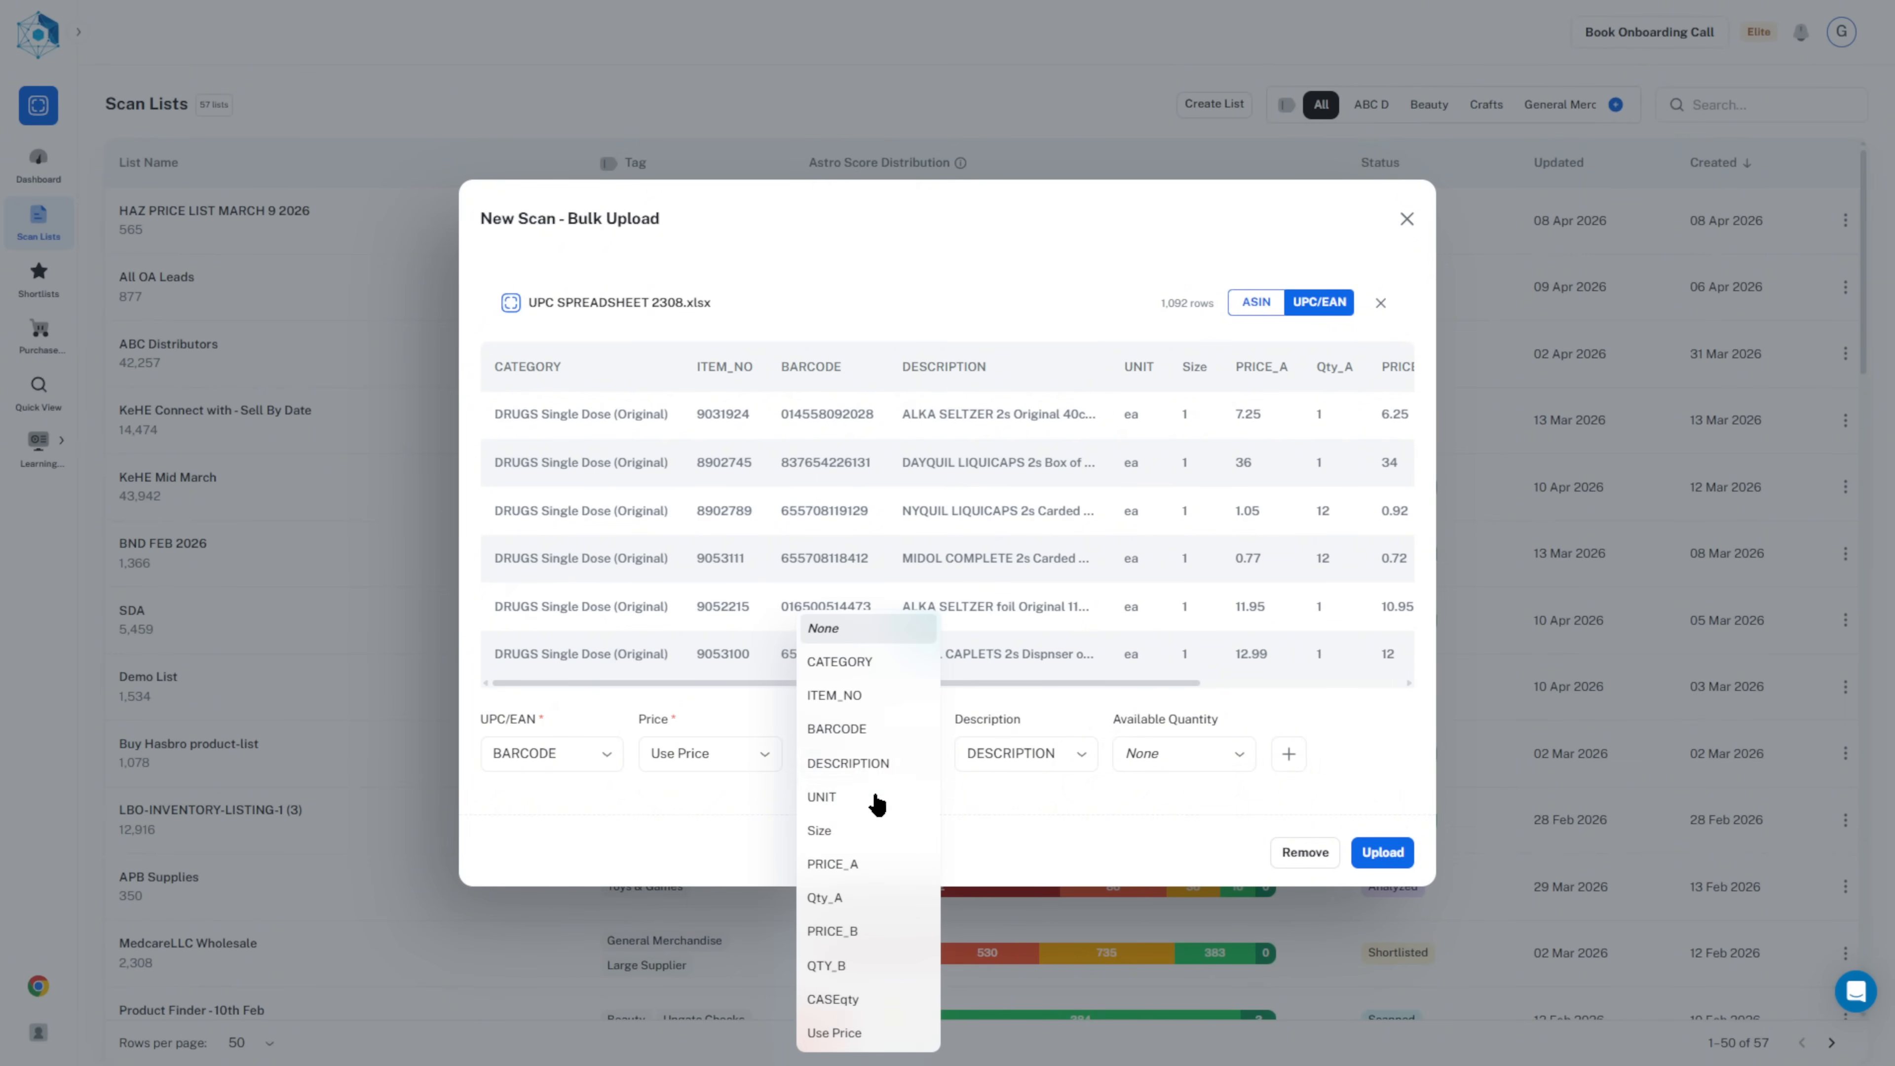
click(867, 697)
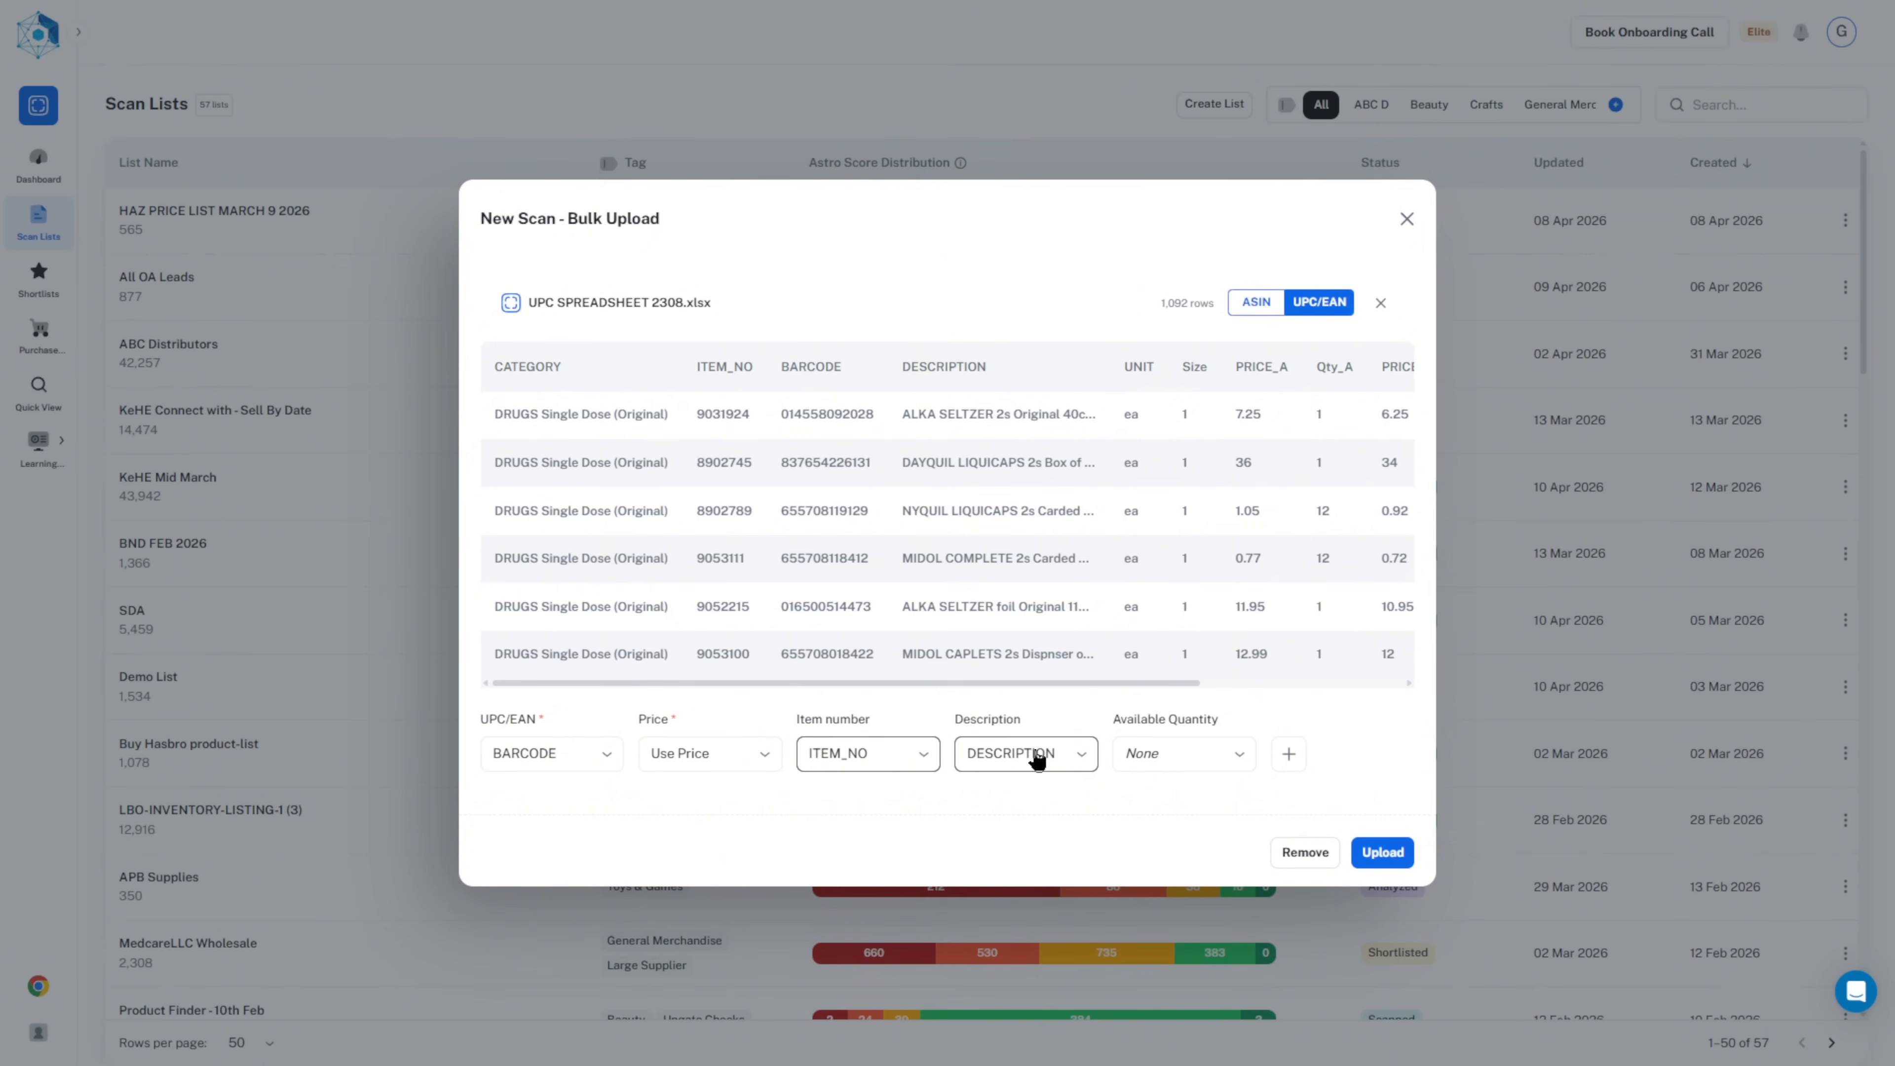
Add a Comment field and two additional data points, mapping the first data point to CATEGORY and the second to CASEqty.
click(1289, 754)
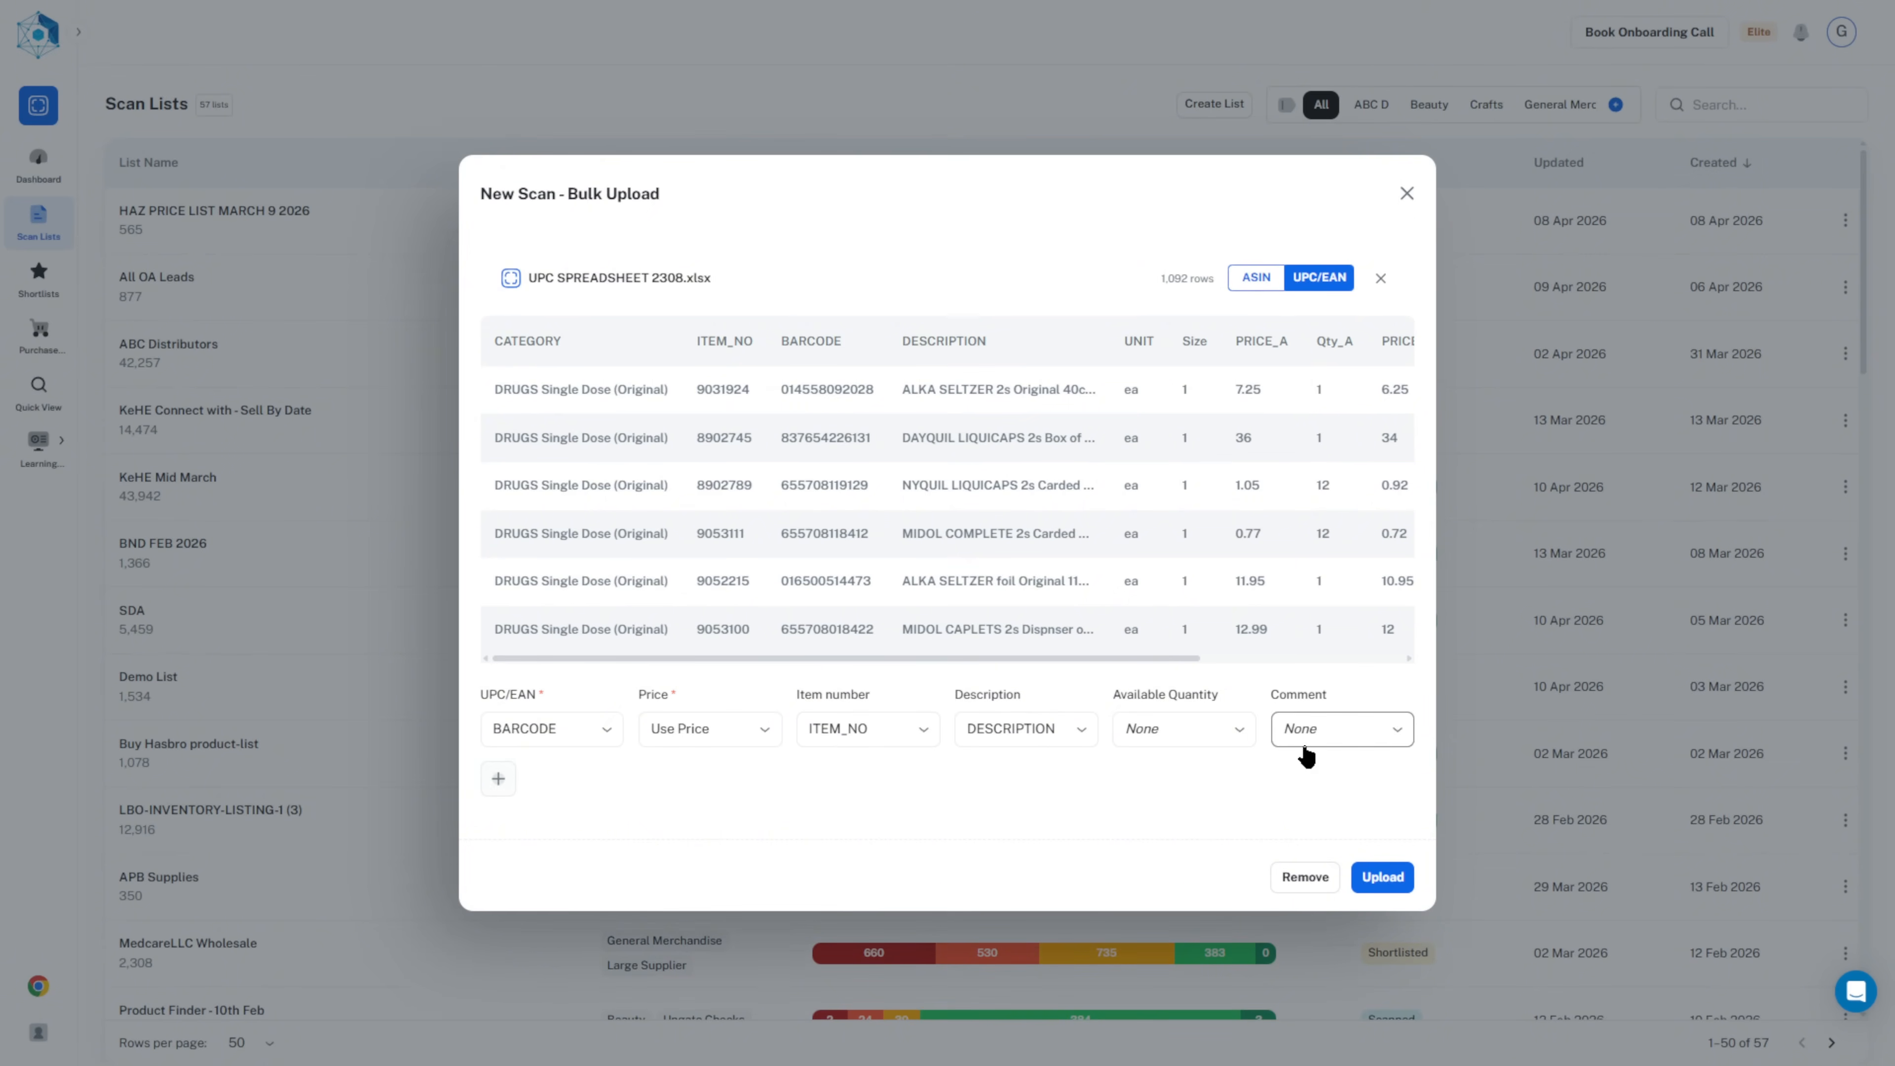
click(494, 791)
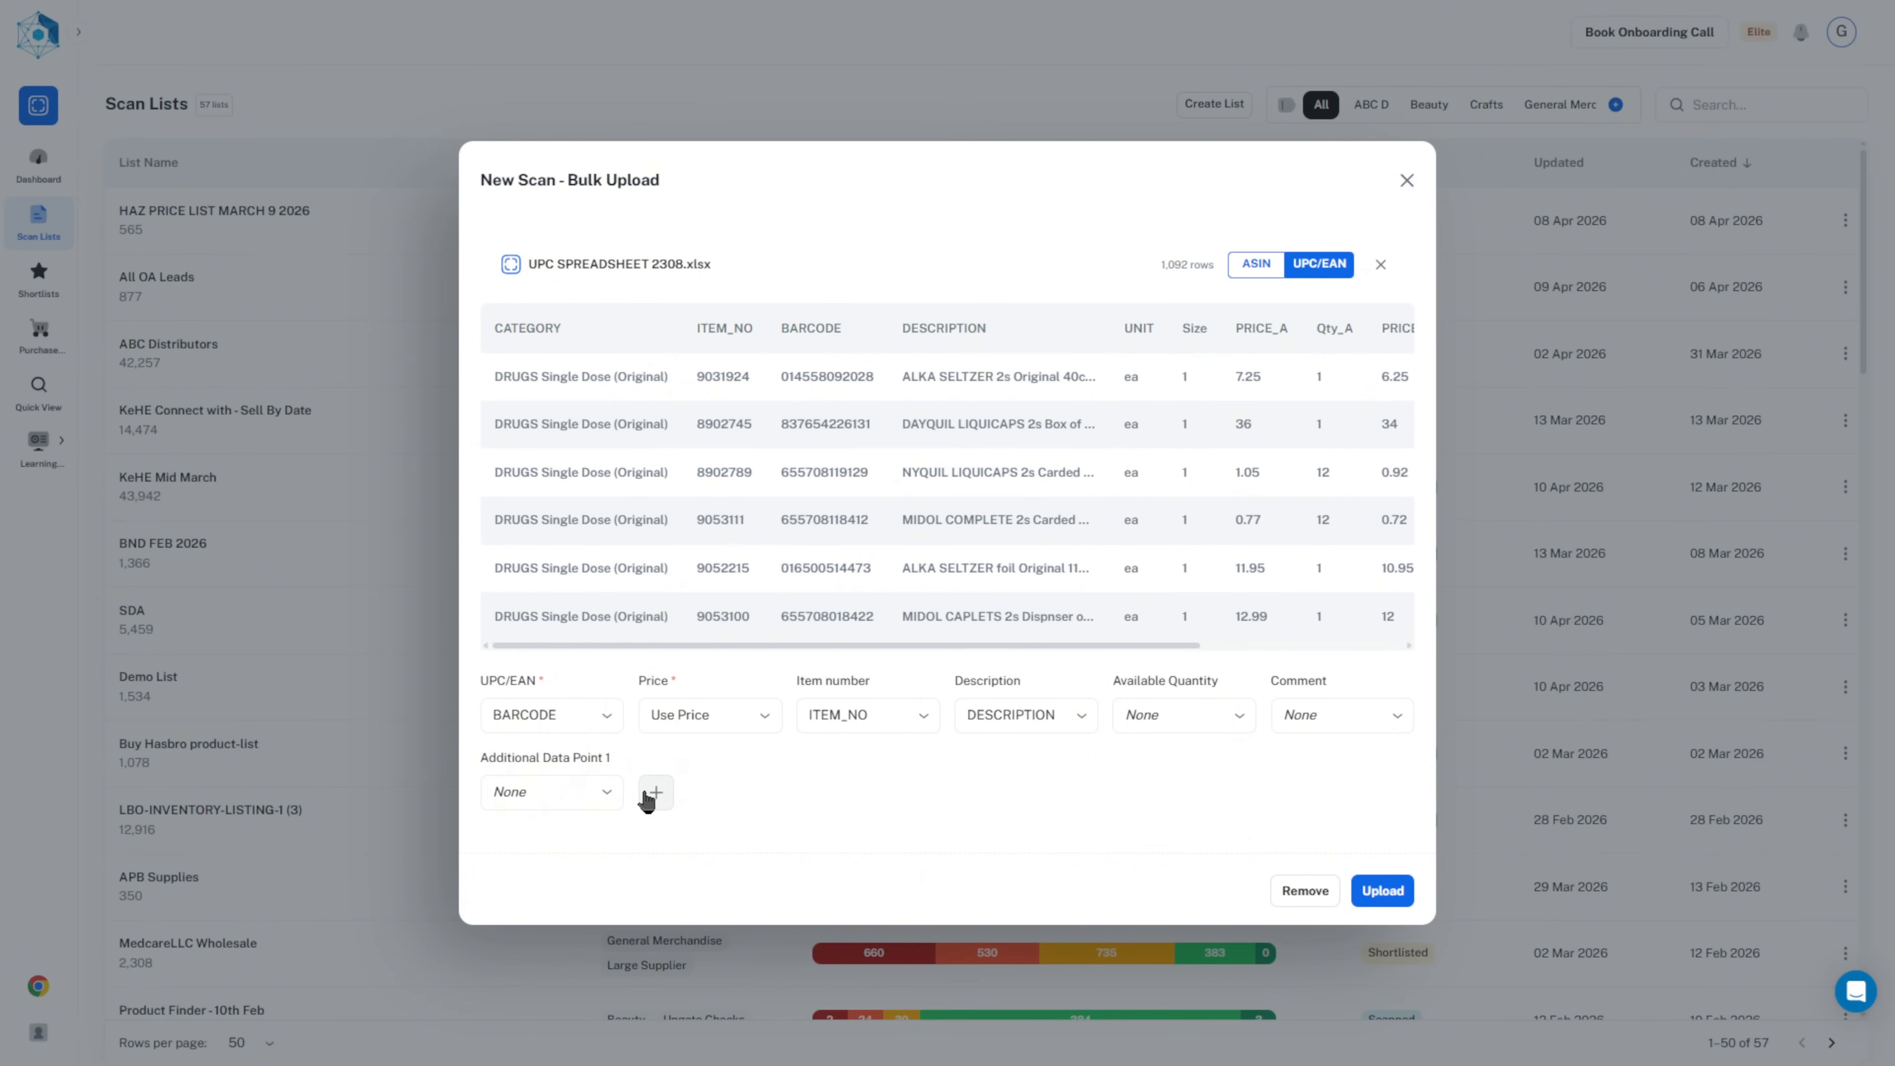
click(605, 791)
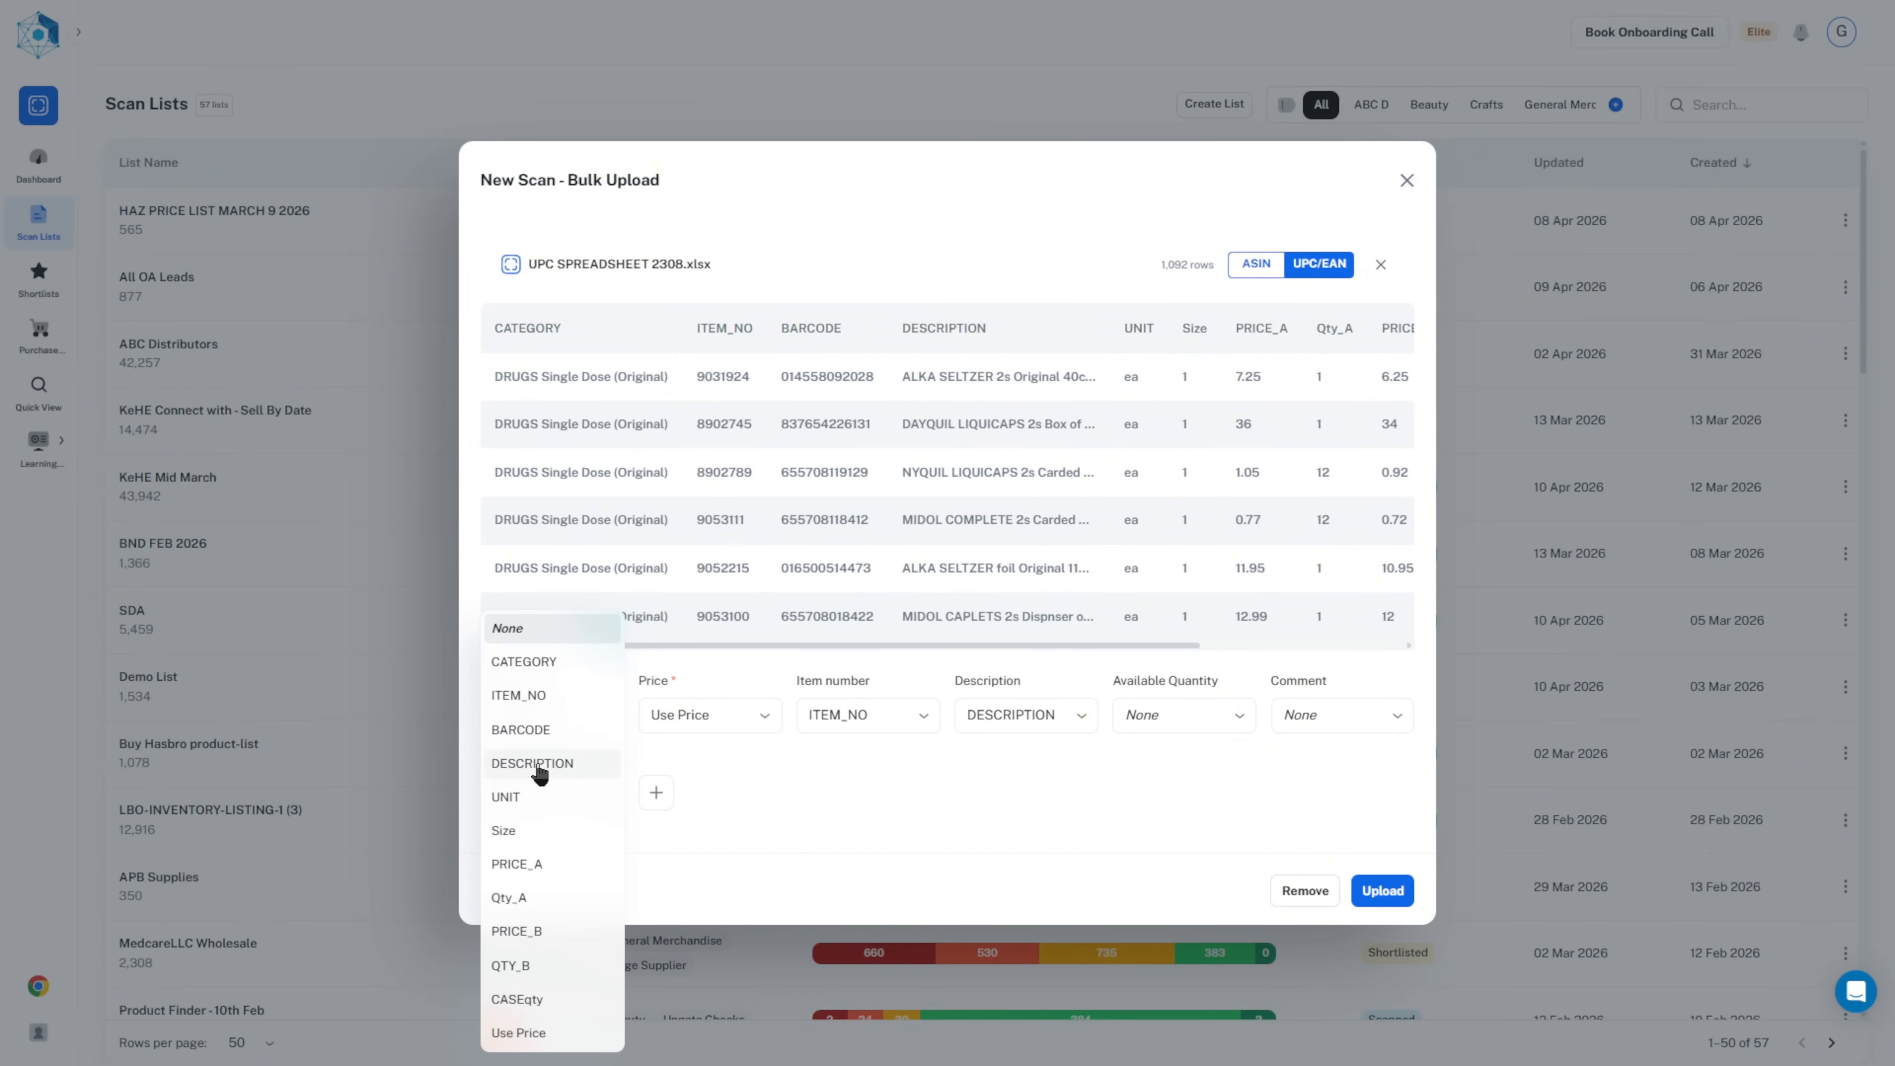
click(542, 662)
click(659, 791)
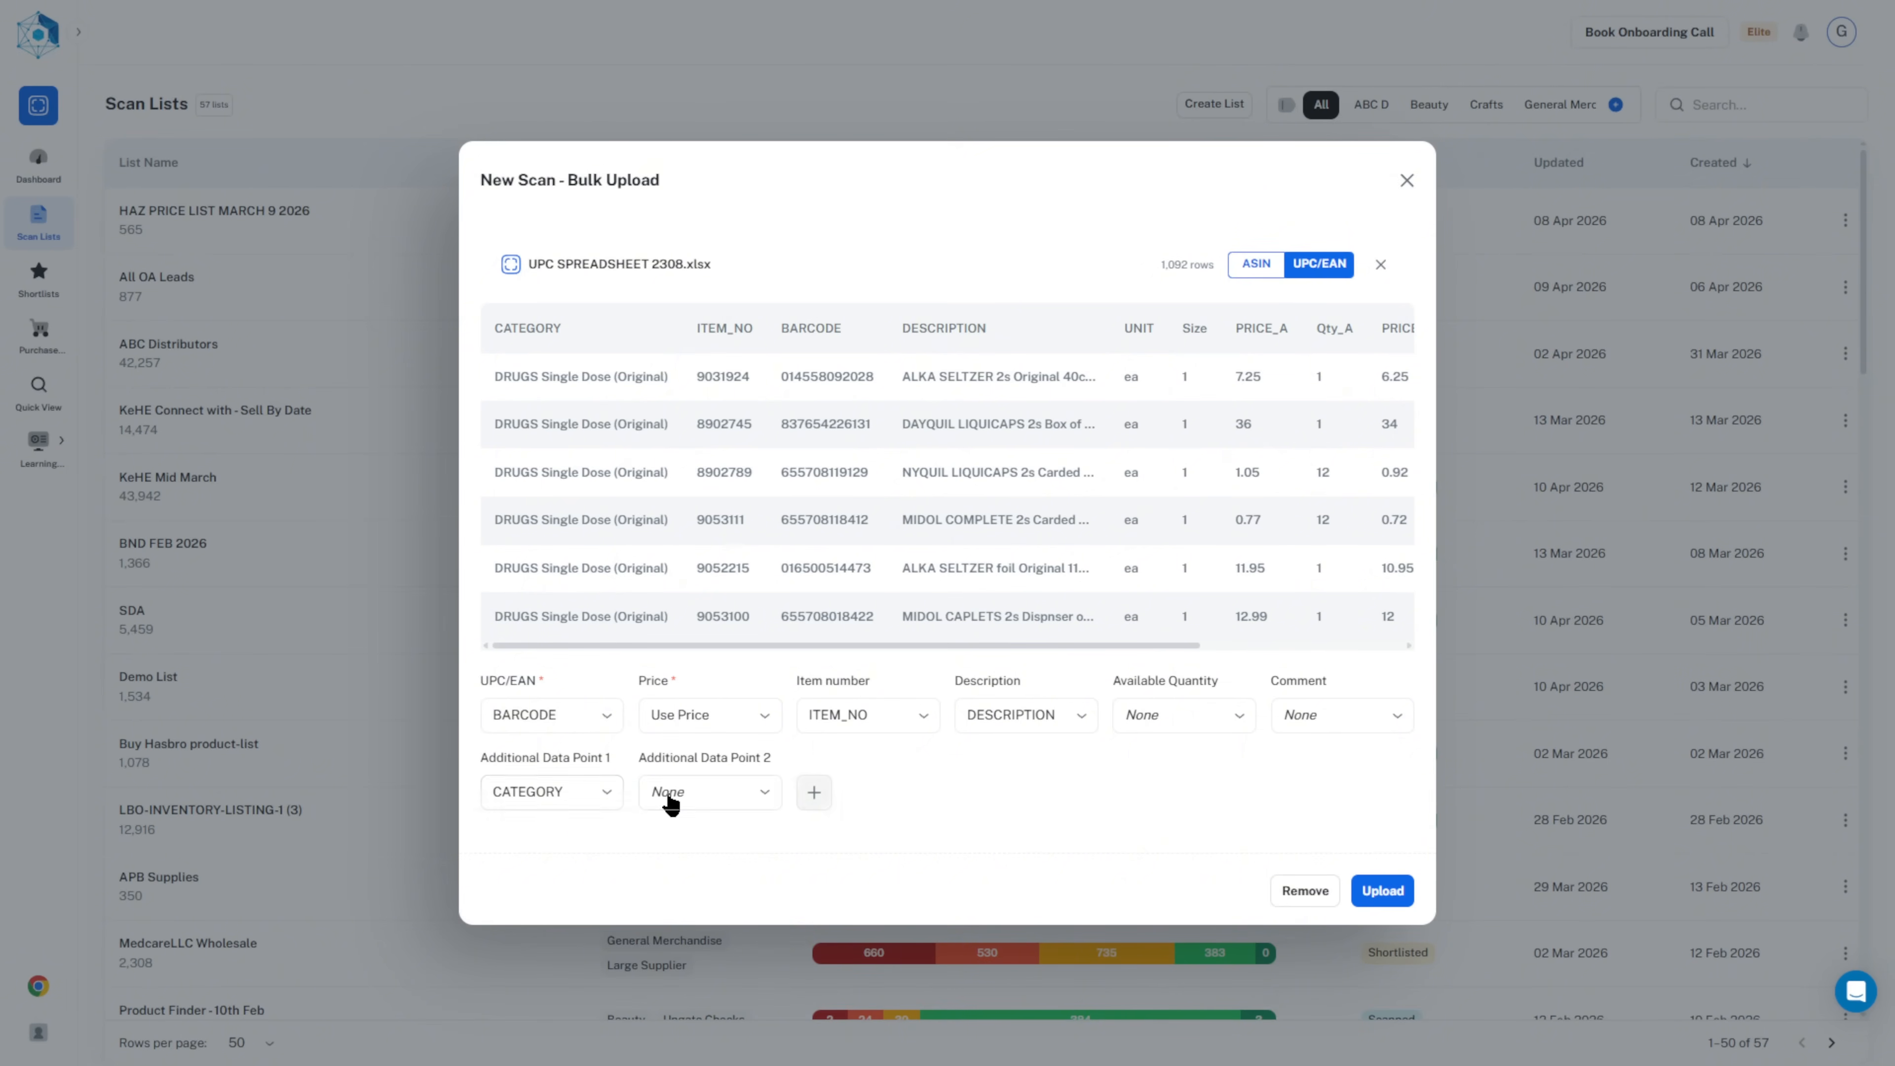
click(742, 790)
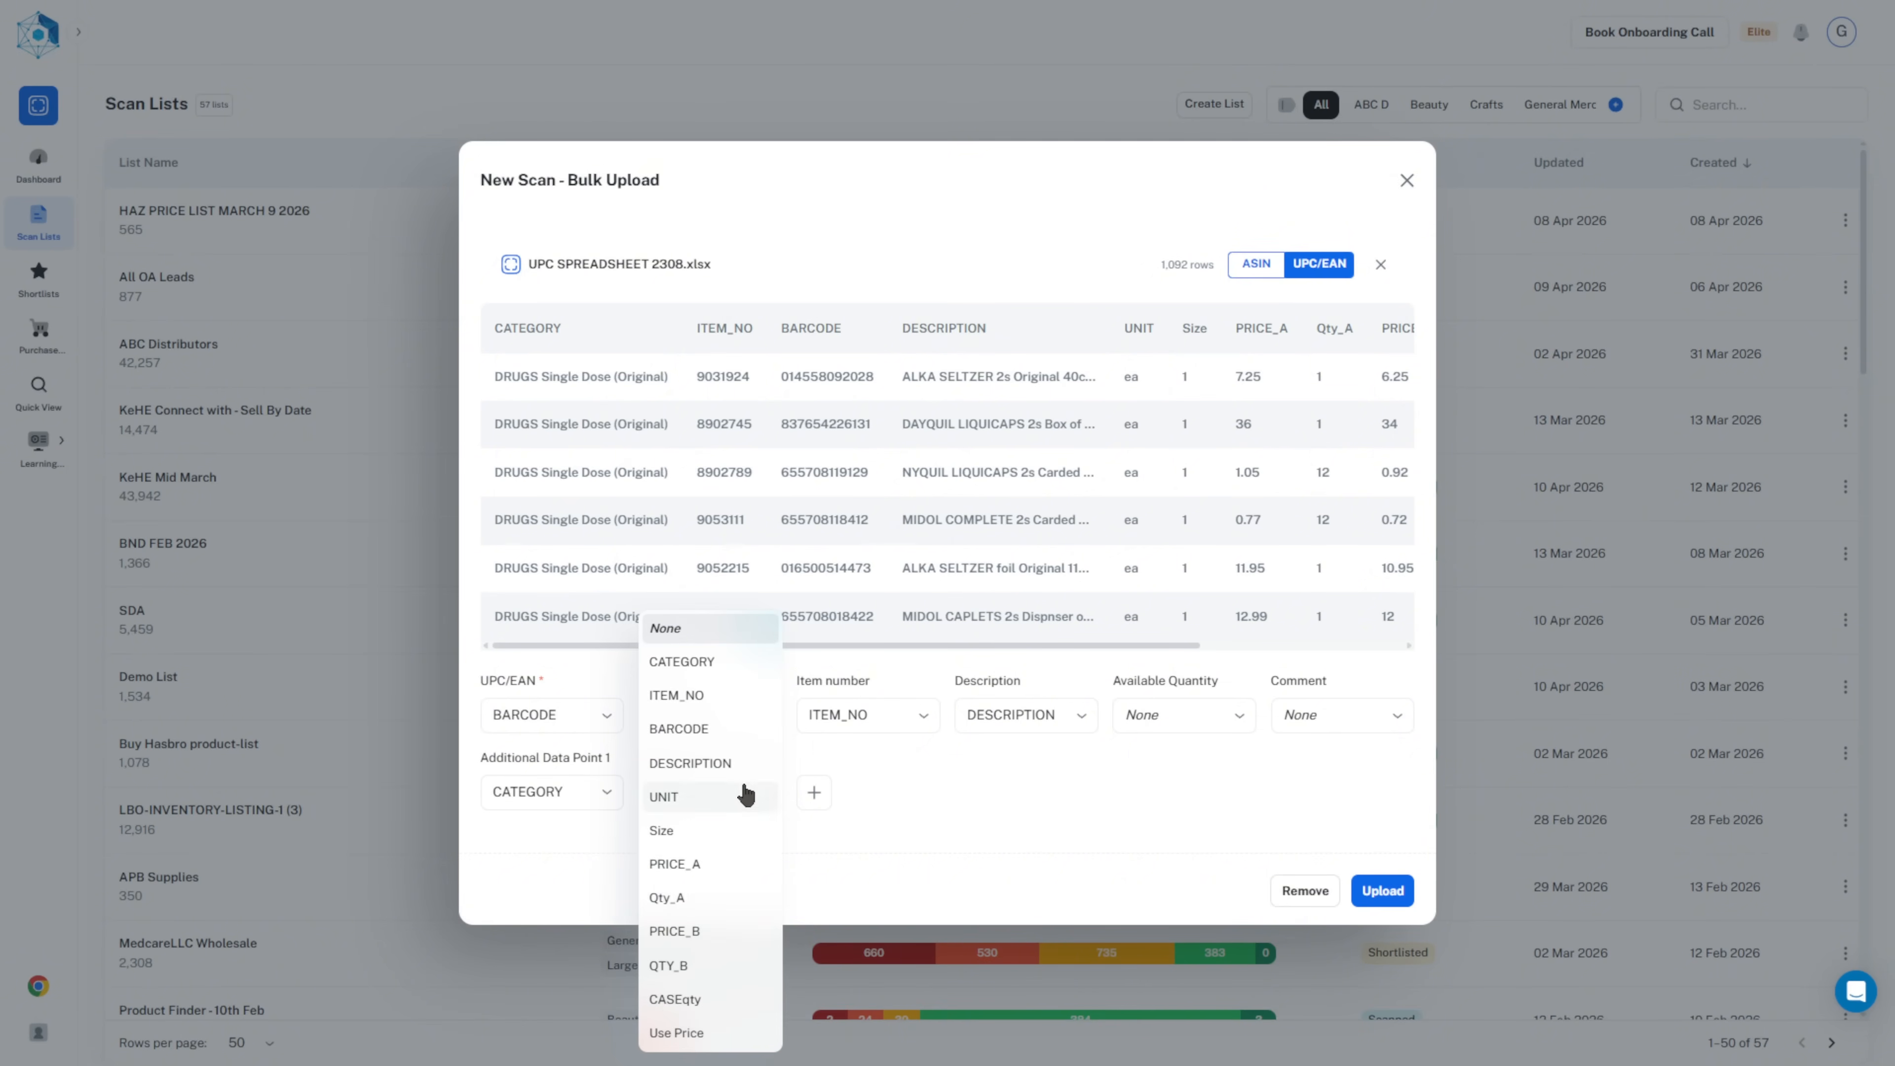
click(685, 1000)
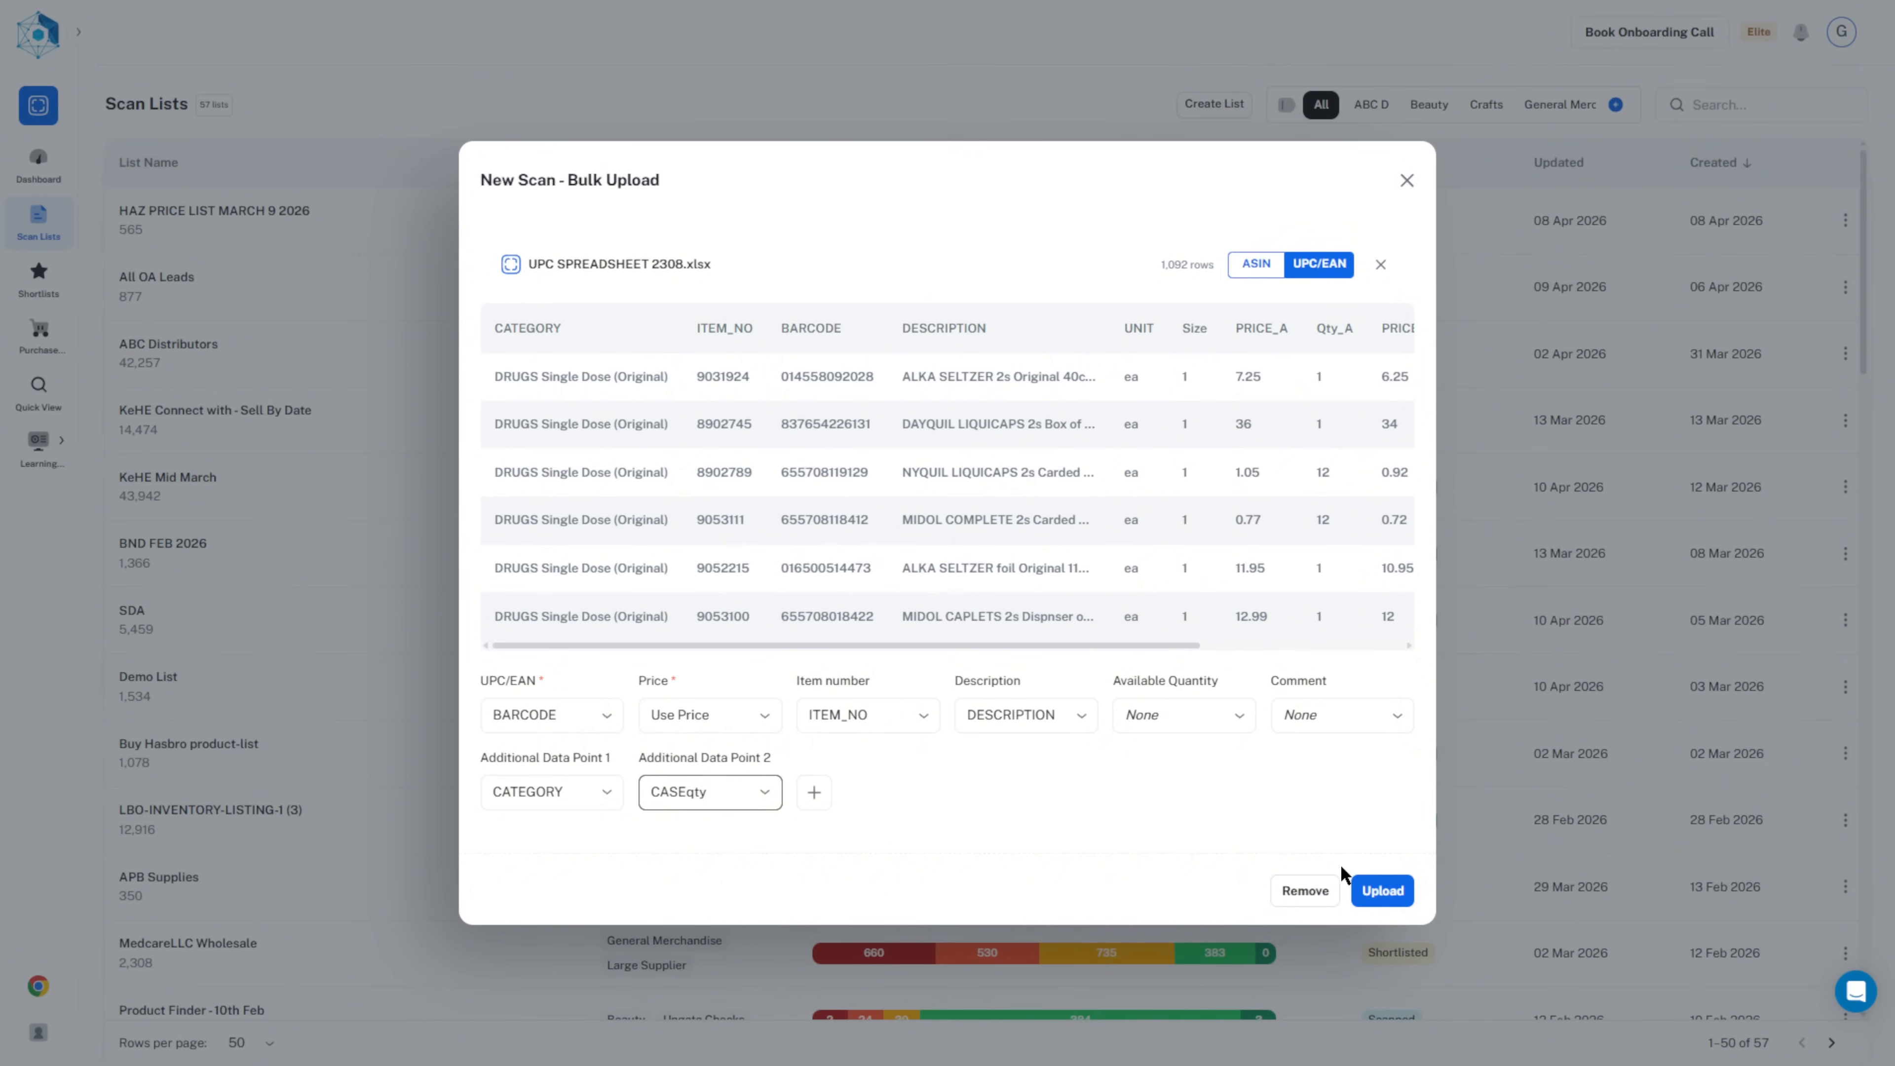
Upload the mapped price list for scanning and look over its analyzed product results.
click(1364, 888)
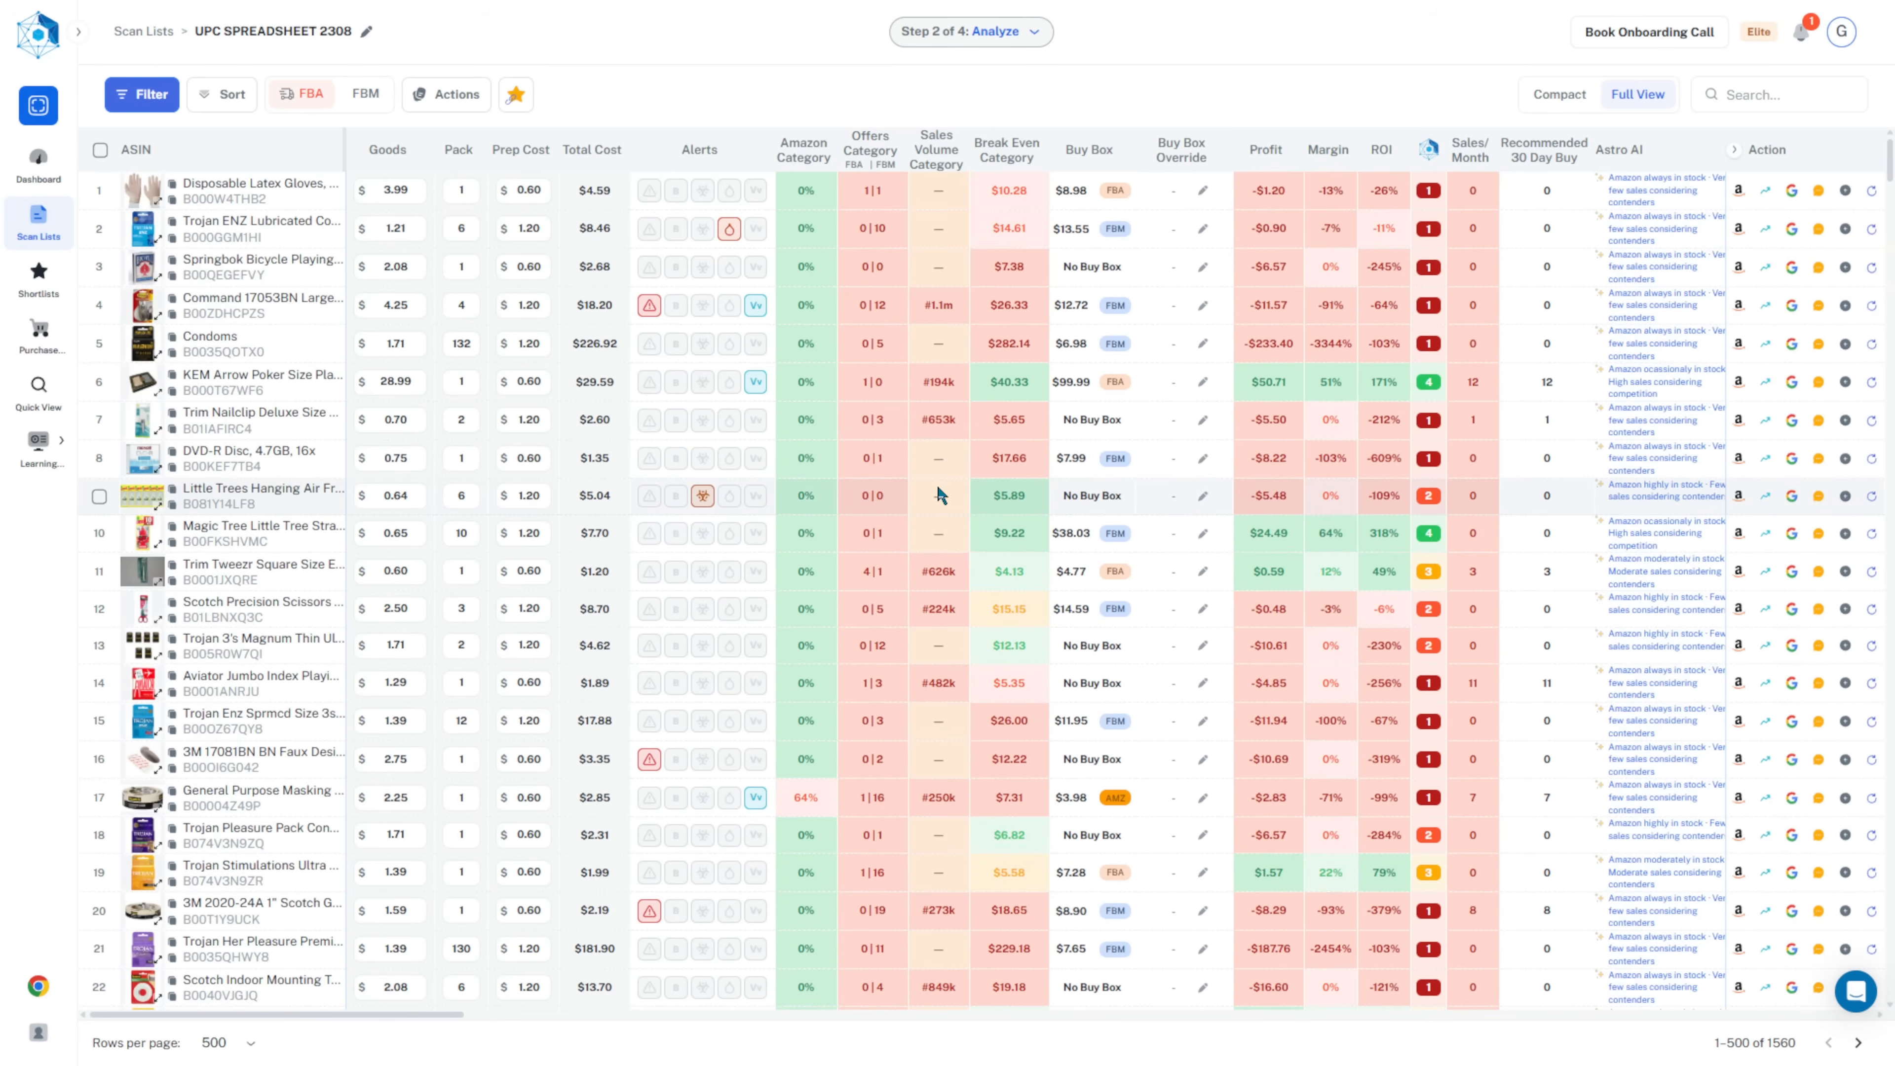
scroll(937, 495, down, 15)
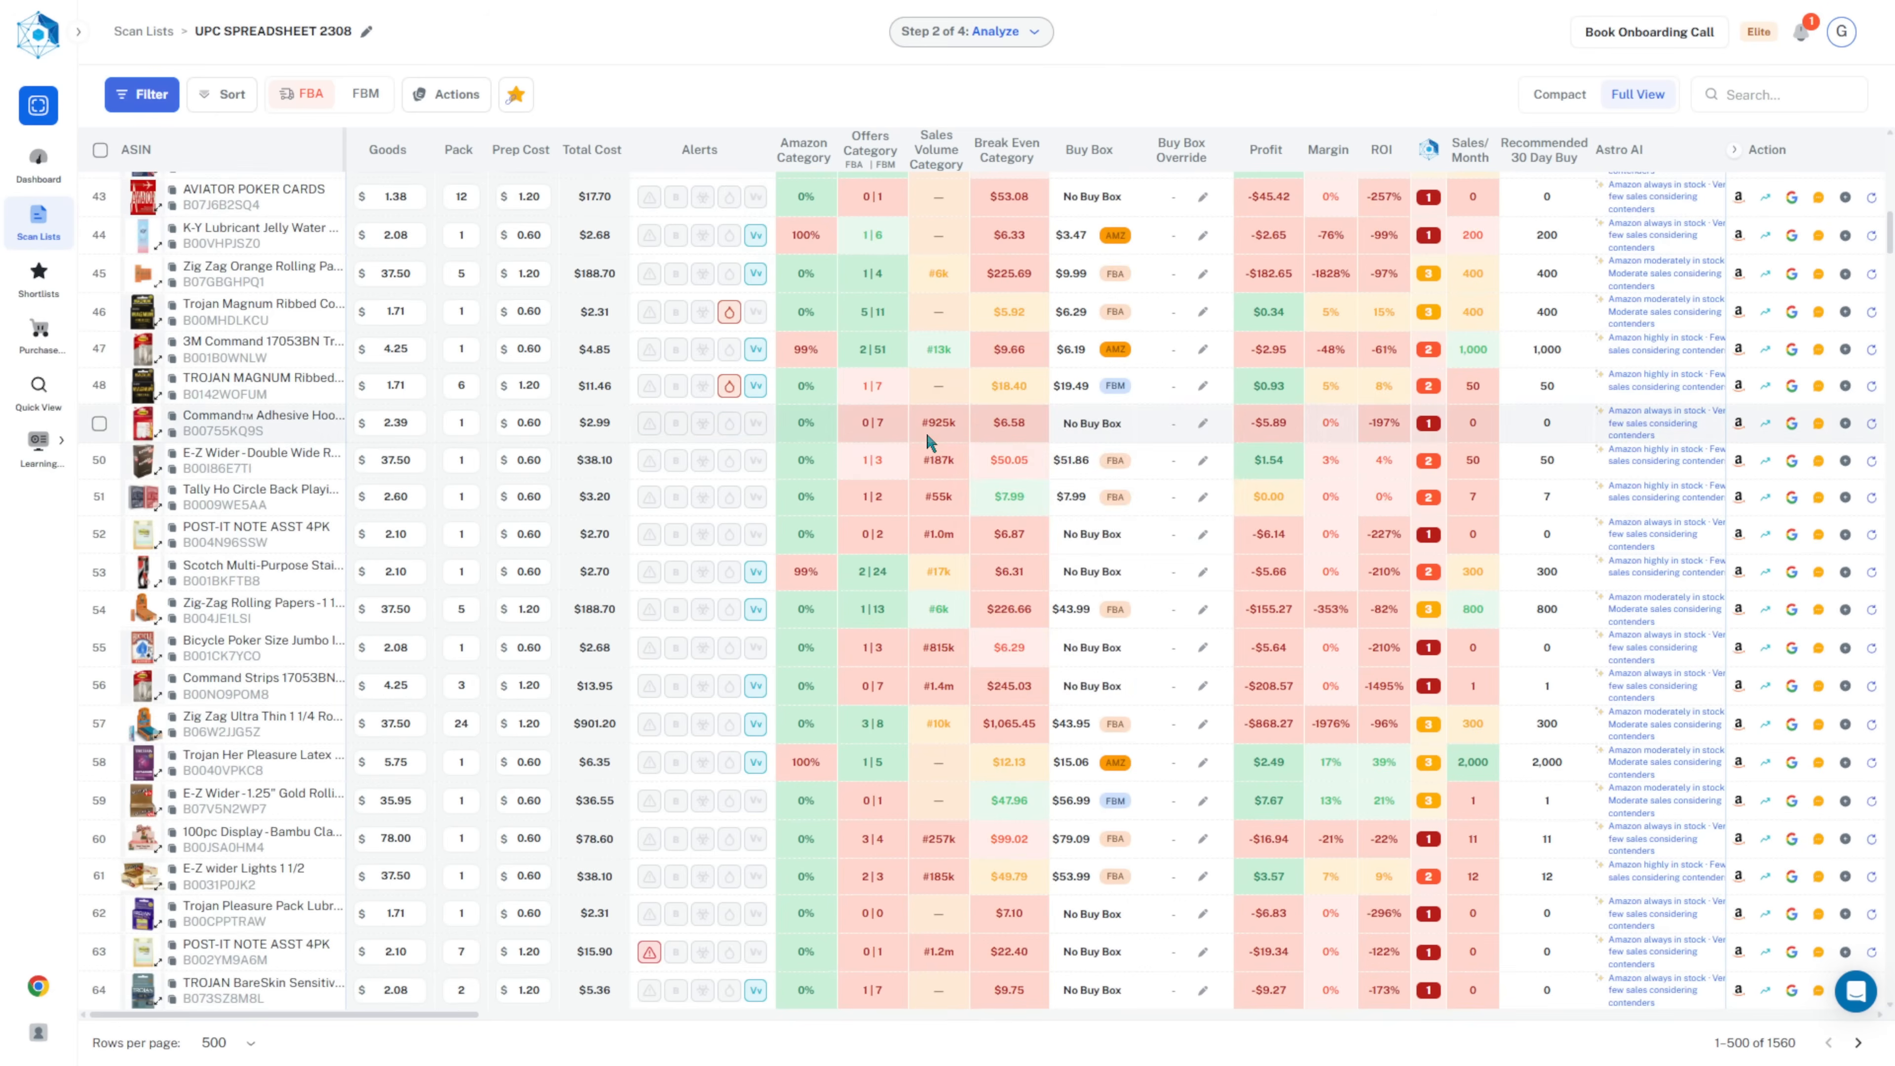
scroll(925, 432, up, 20)
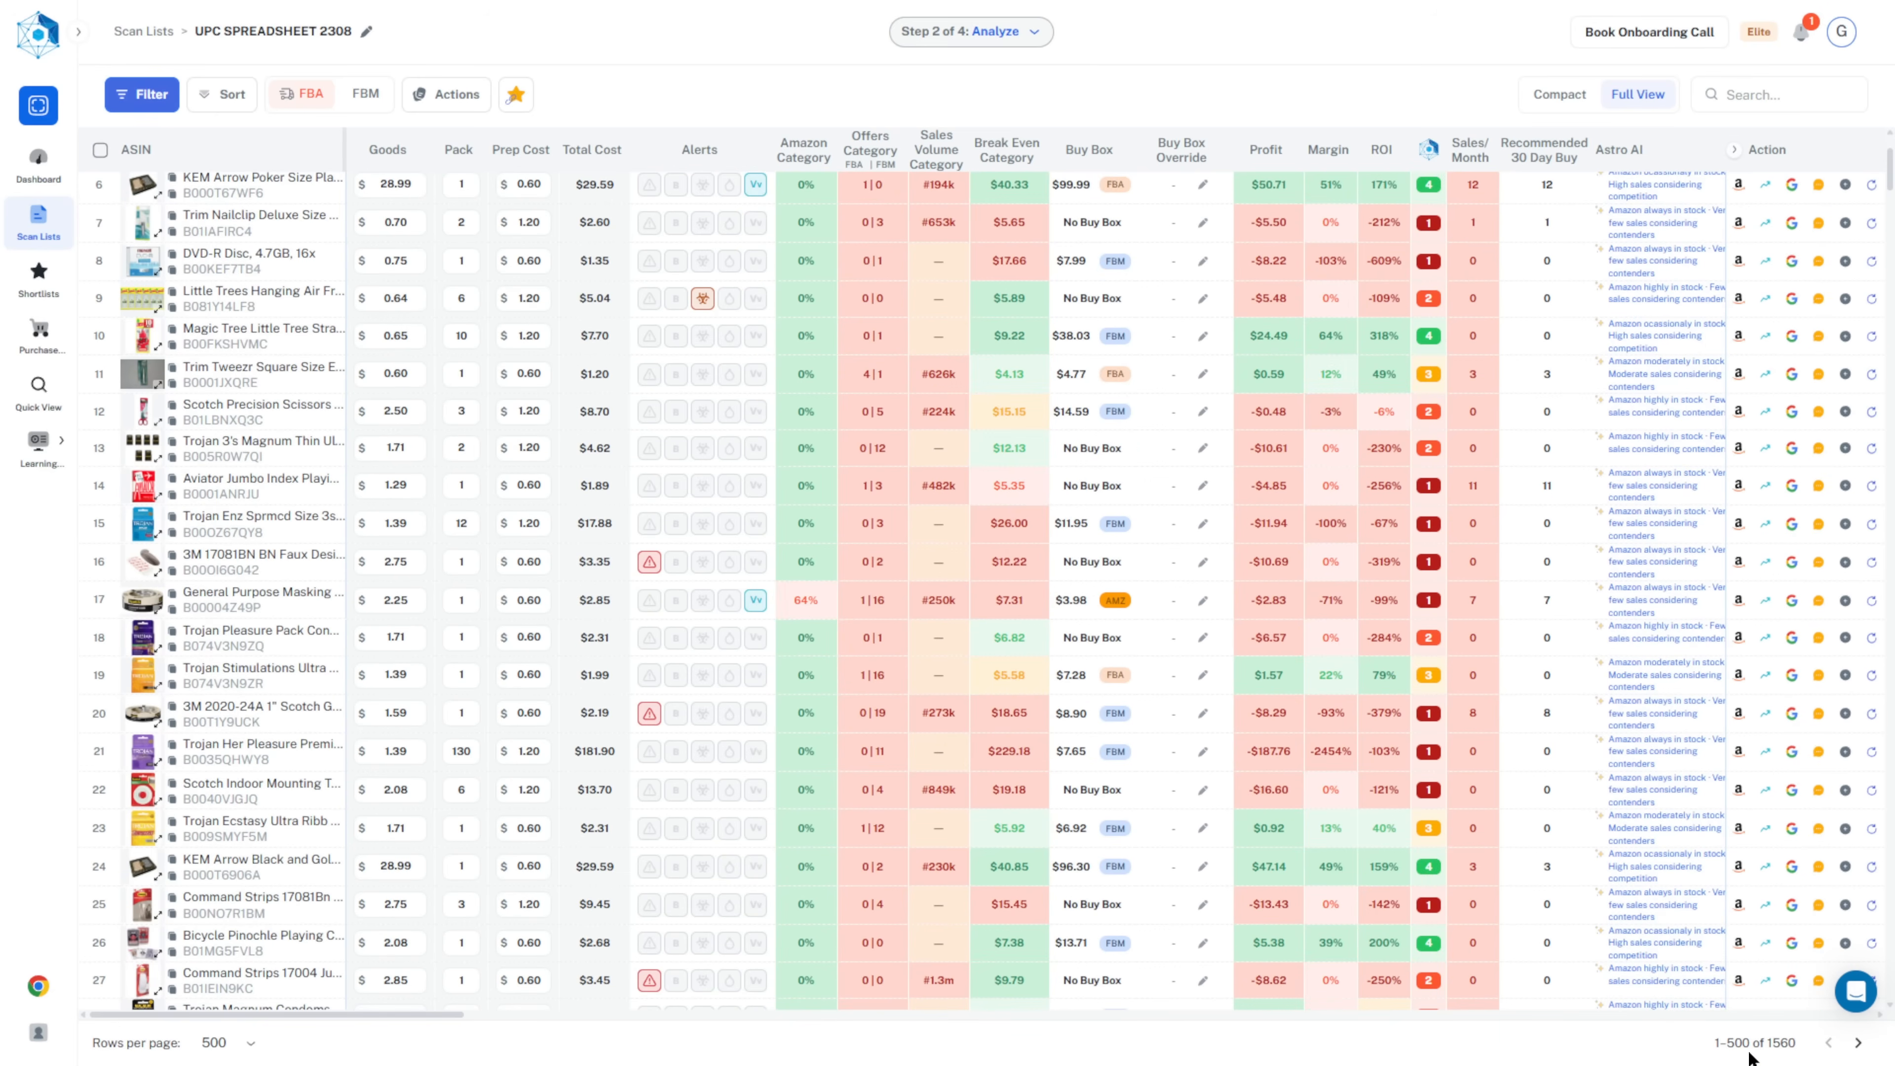